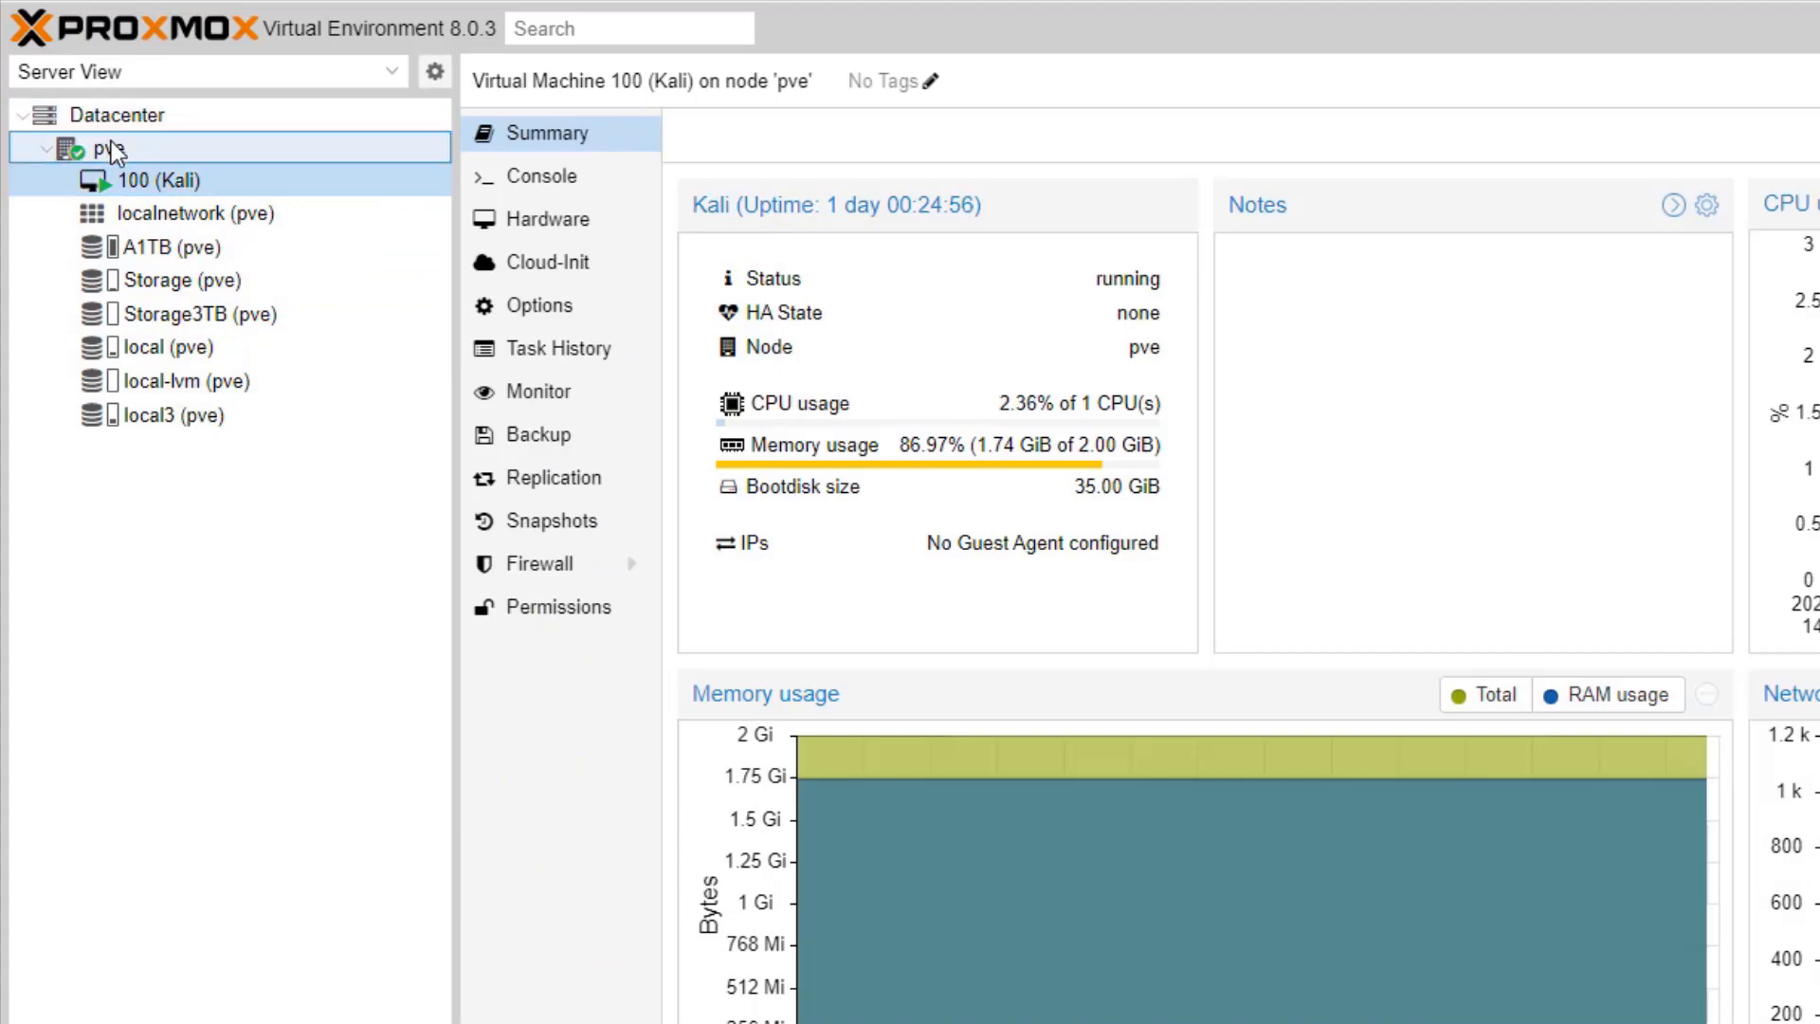
Step: Refresh the container template index with 'pveam update' in the pve node shell
click(106, 154)
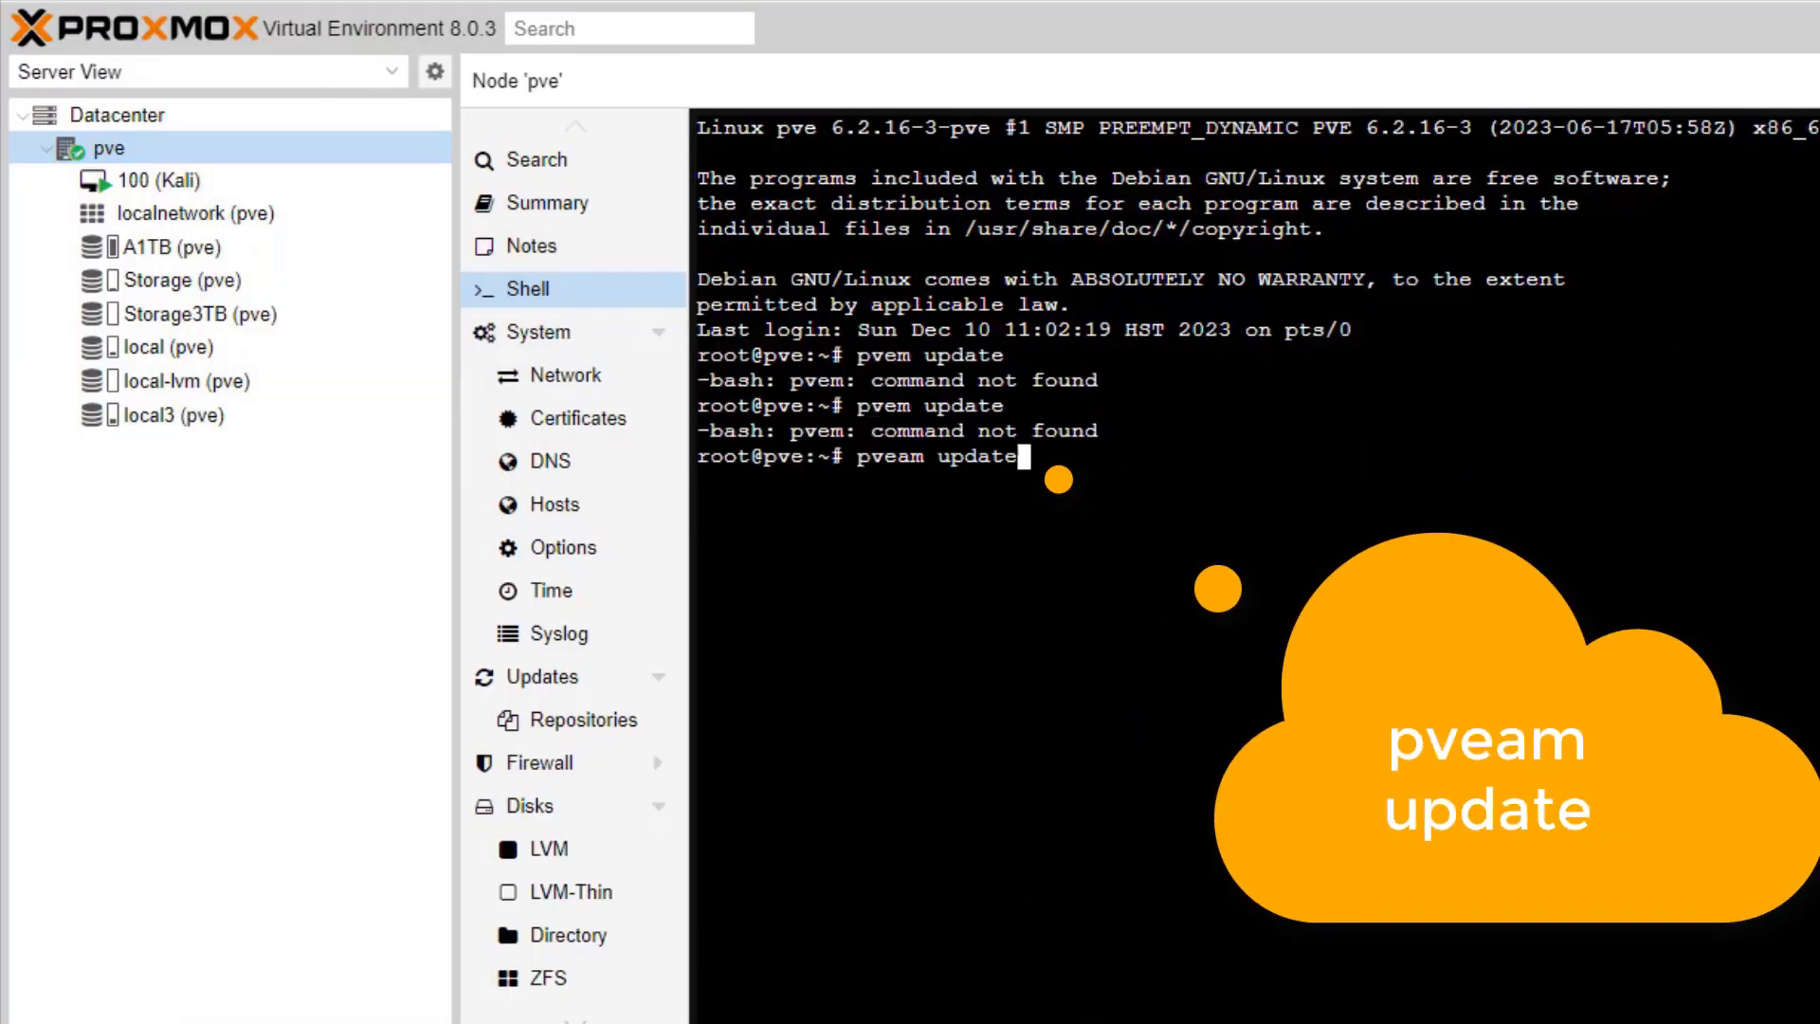
key(Return)
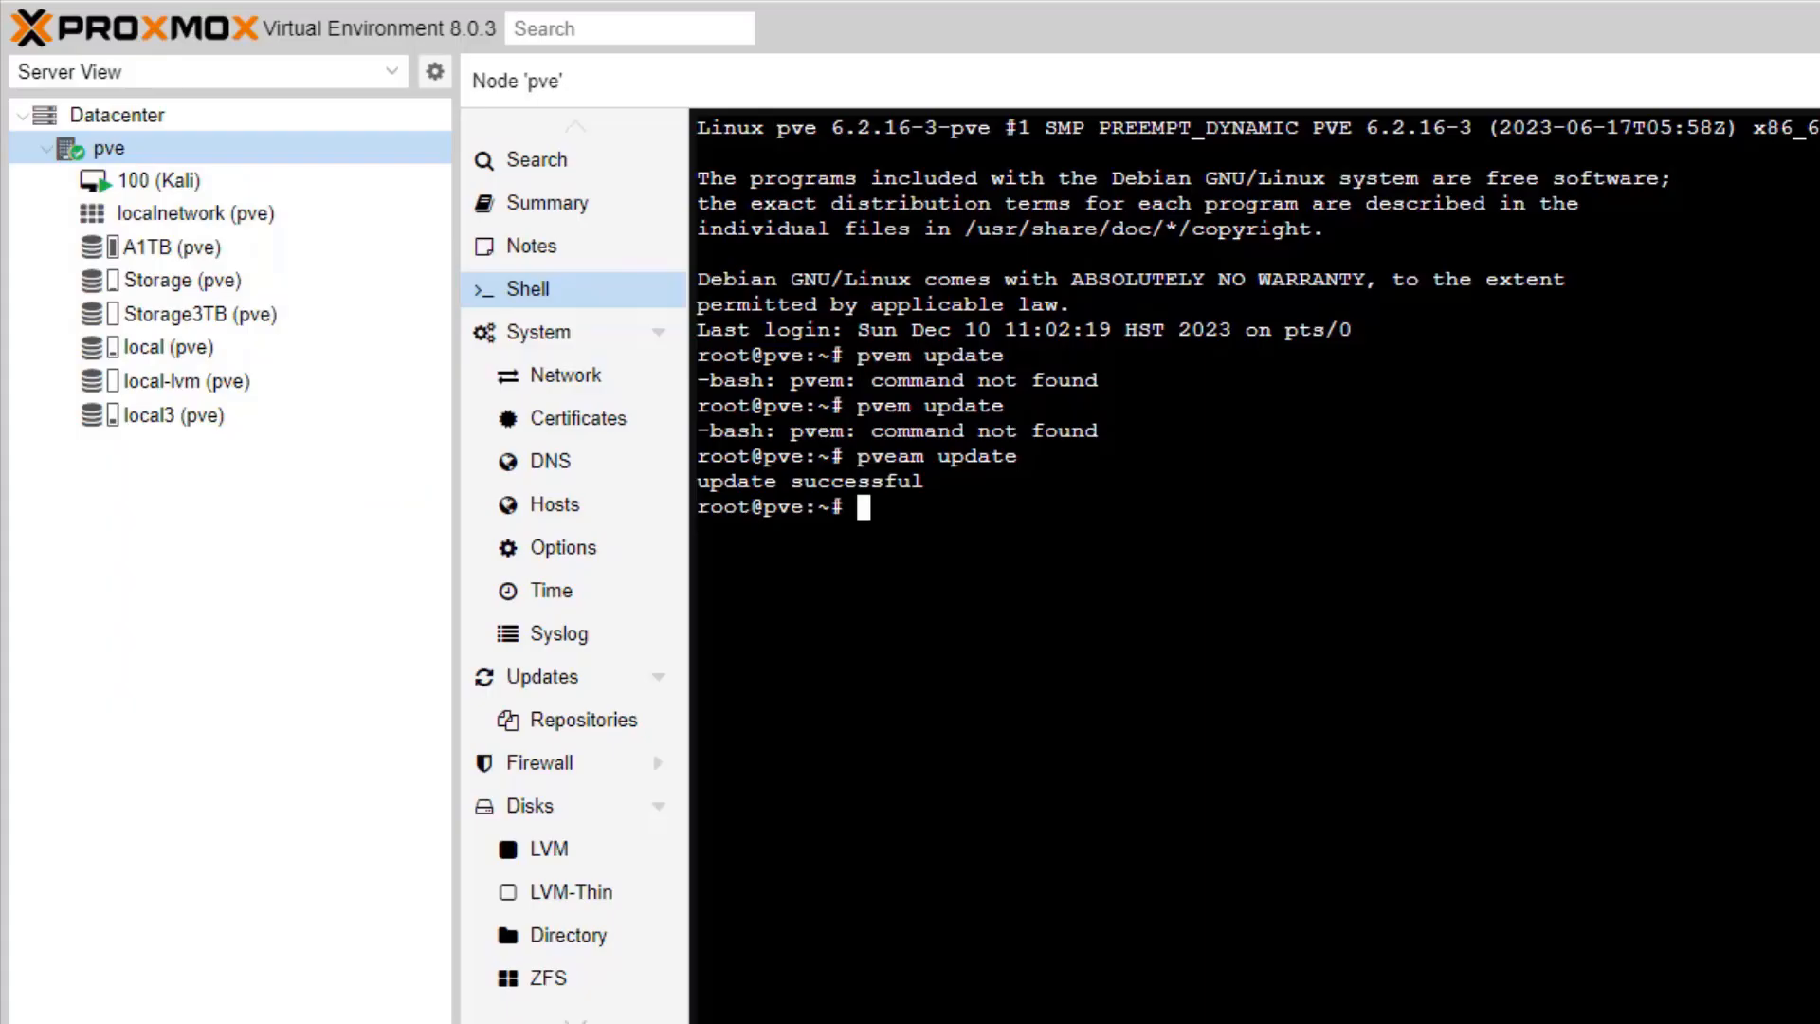
text(pveam available)
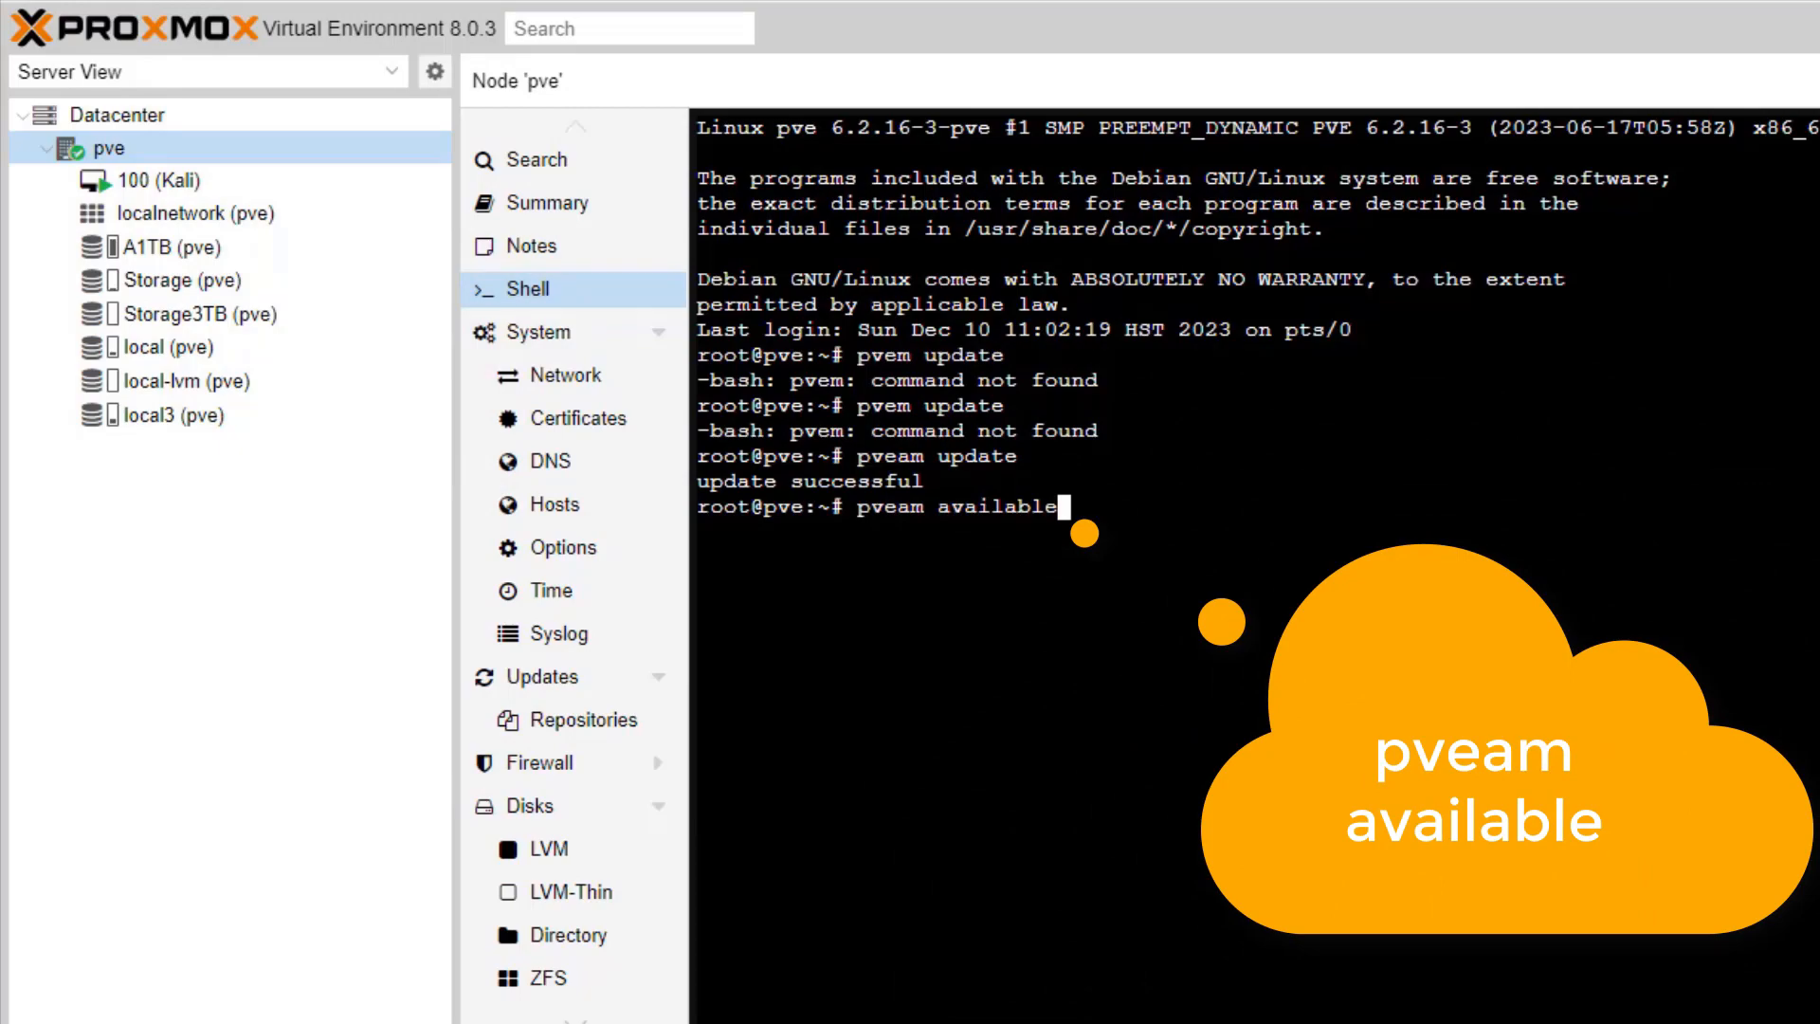
Step: List the available templates with 'pveam available' and select the ubuntu-23.10 entry
key(Return)
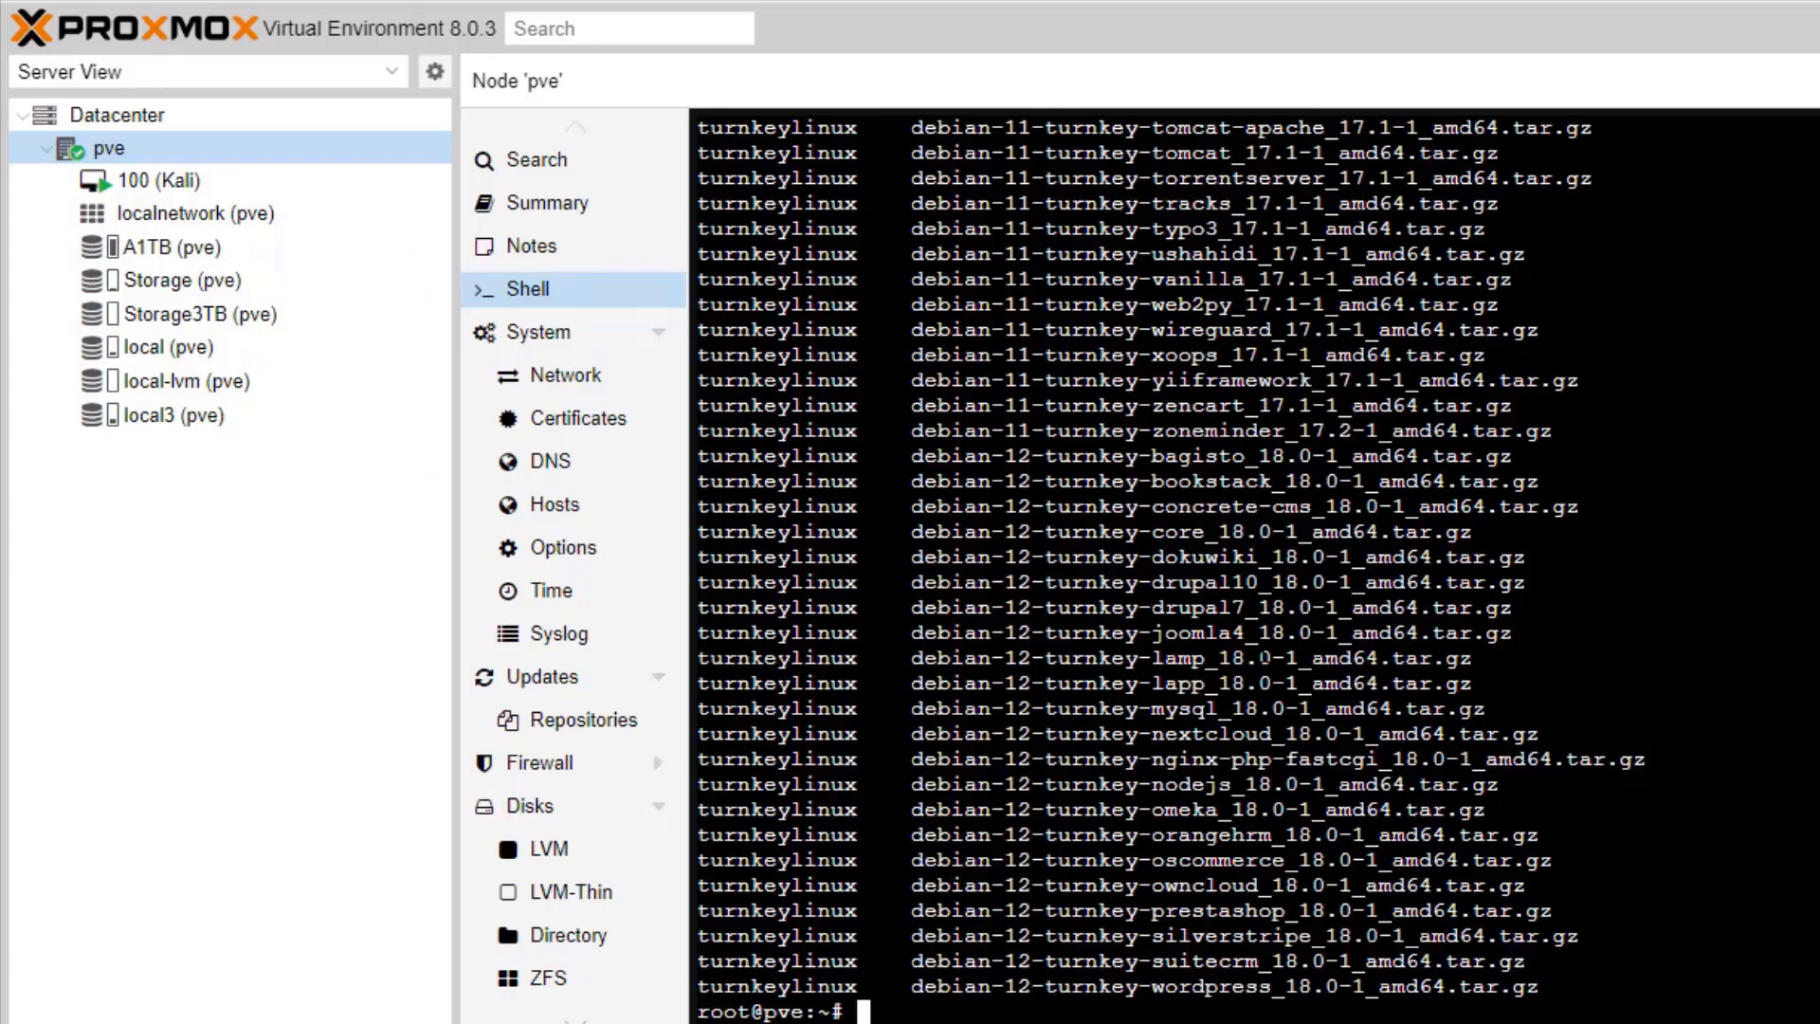
scroll(1253, 567, up, 6)
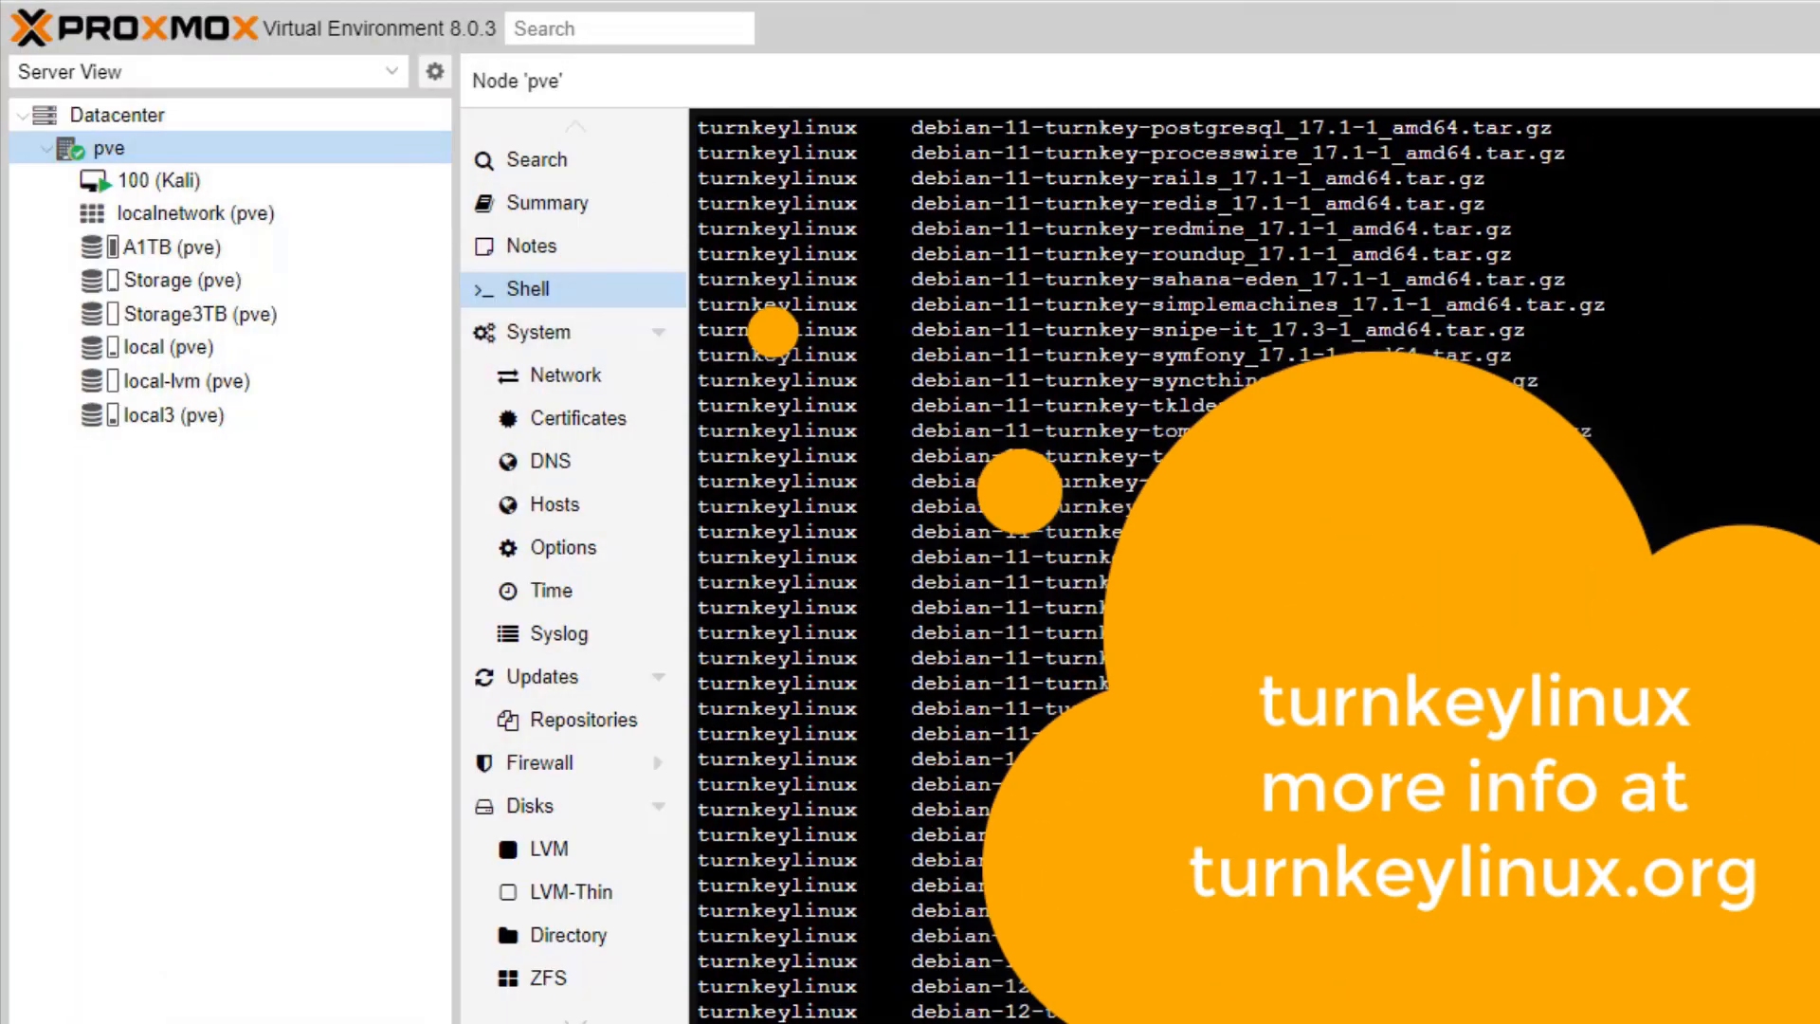
scroll(1085, 532, up, 10)
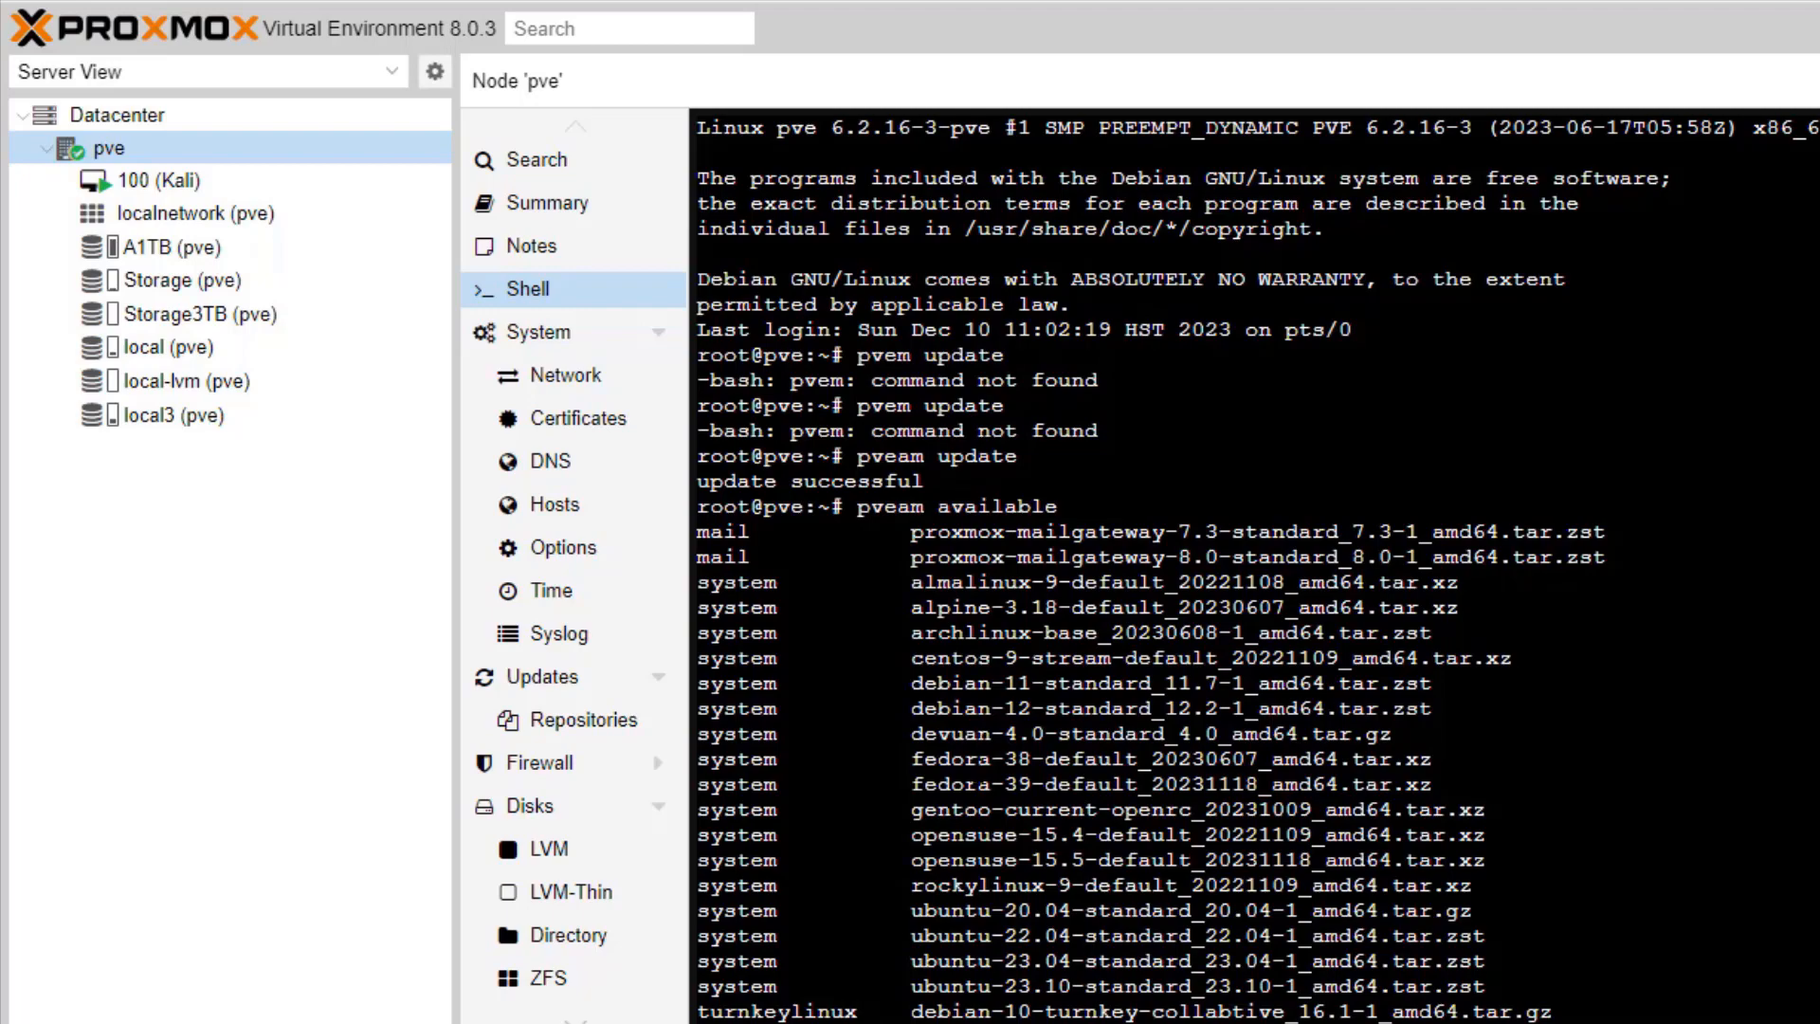
scroll(1254, 566, down, 2)
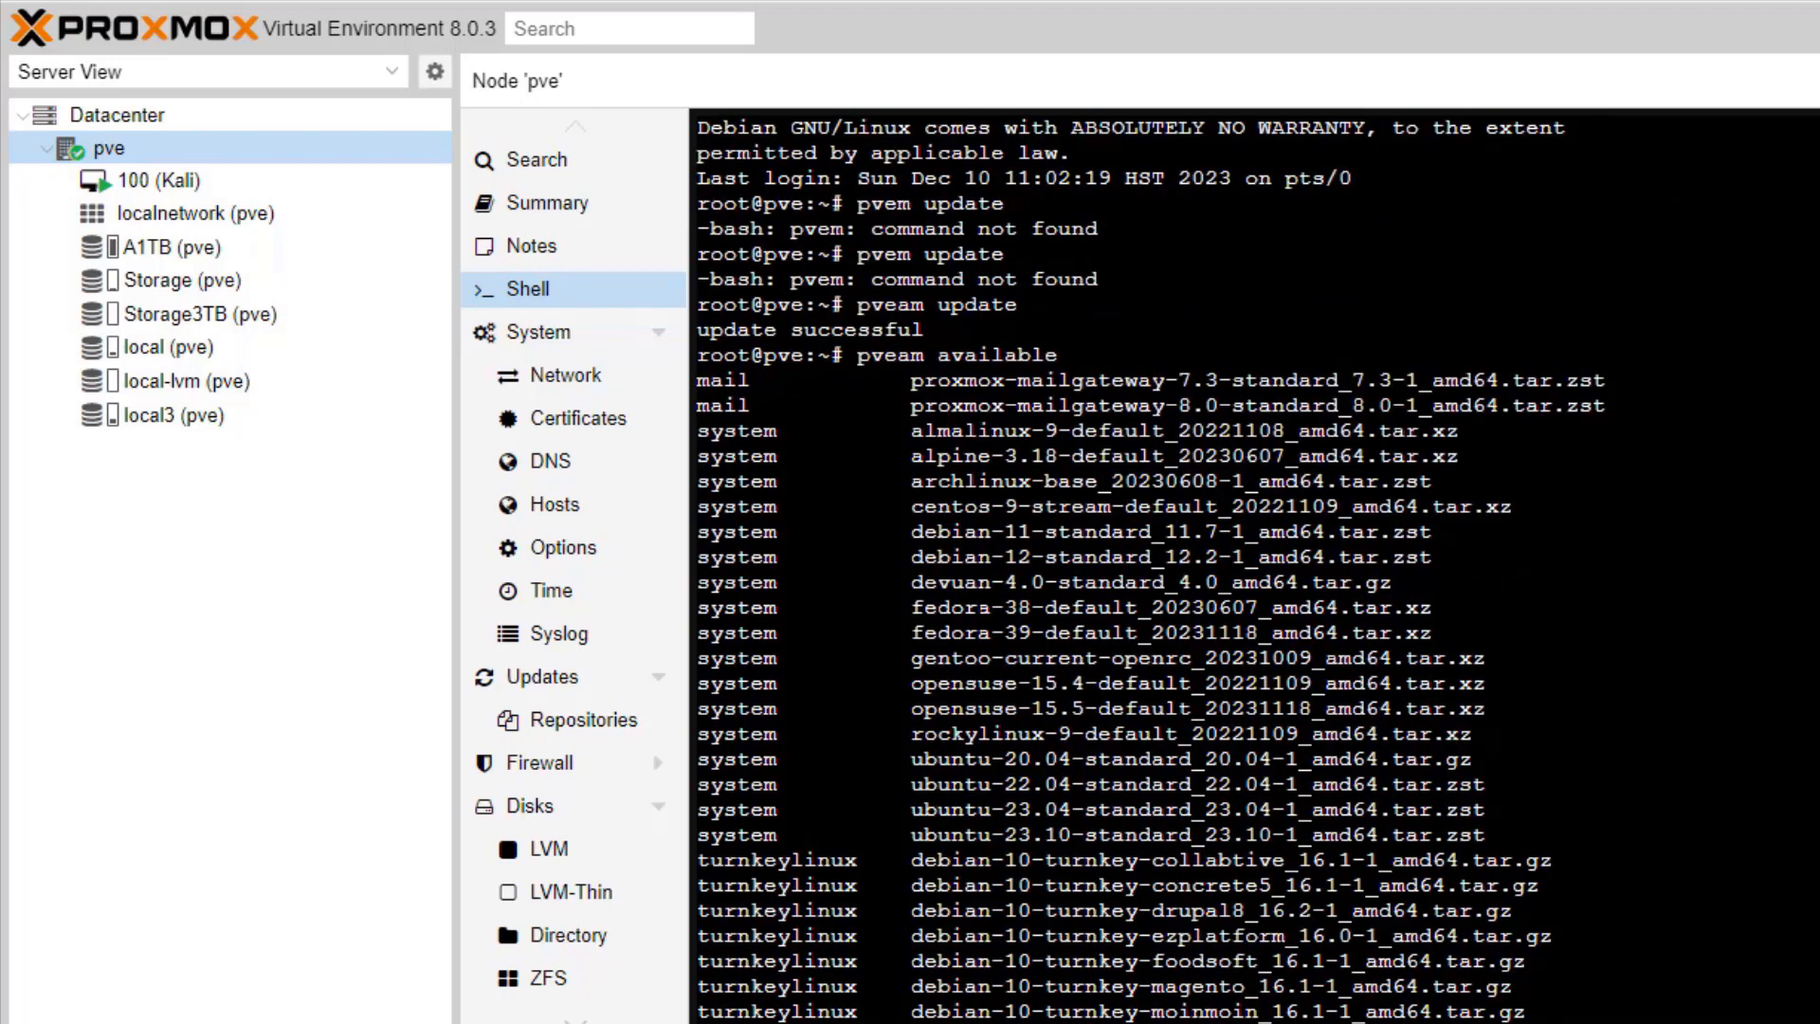
scroll(1254, 566, down, 2)
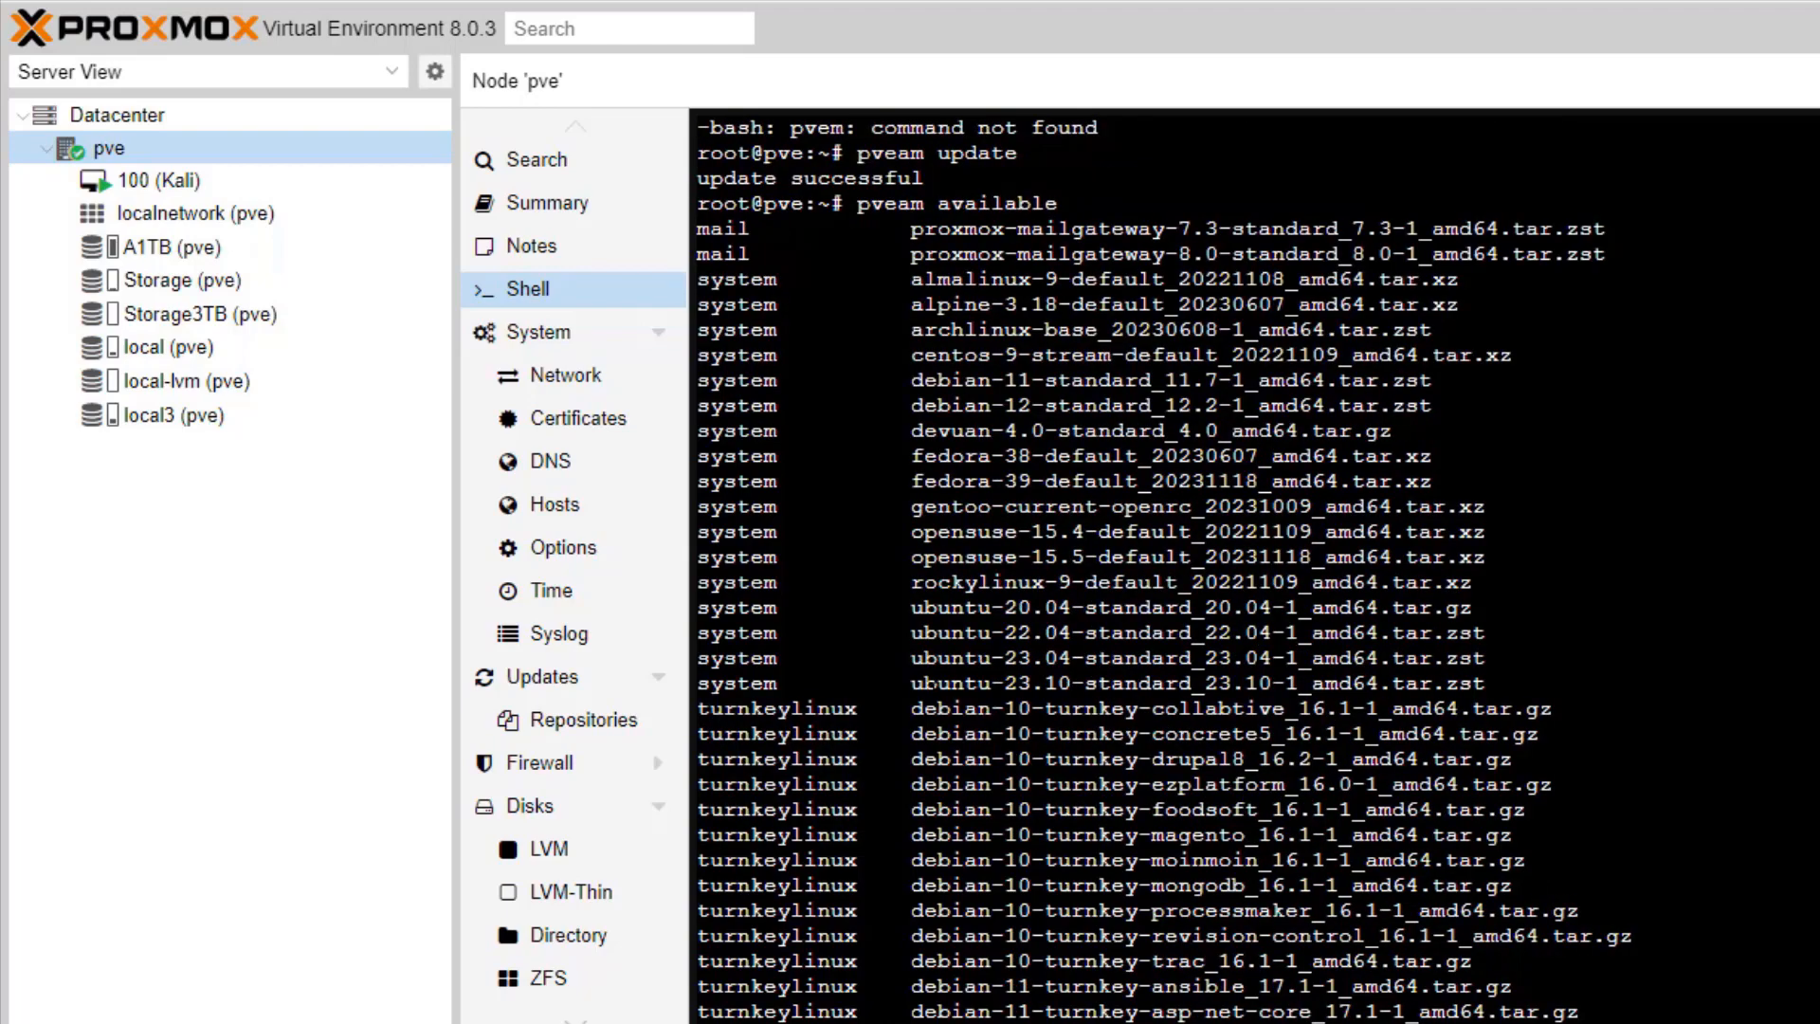
drag(911, 683, 1070, 683)
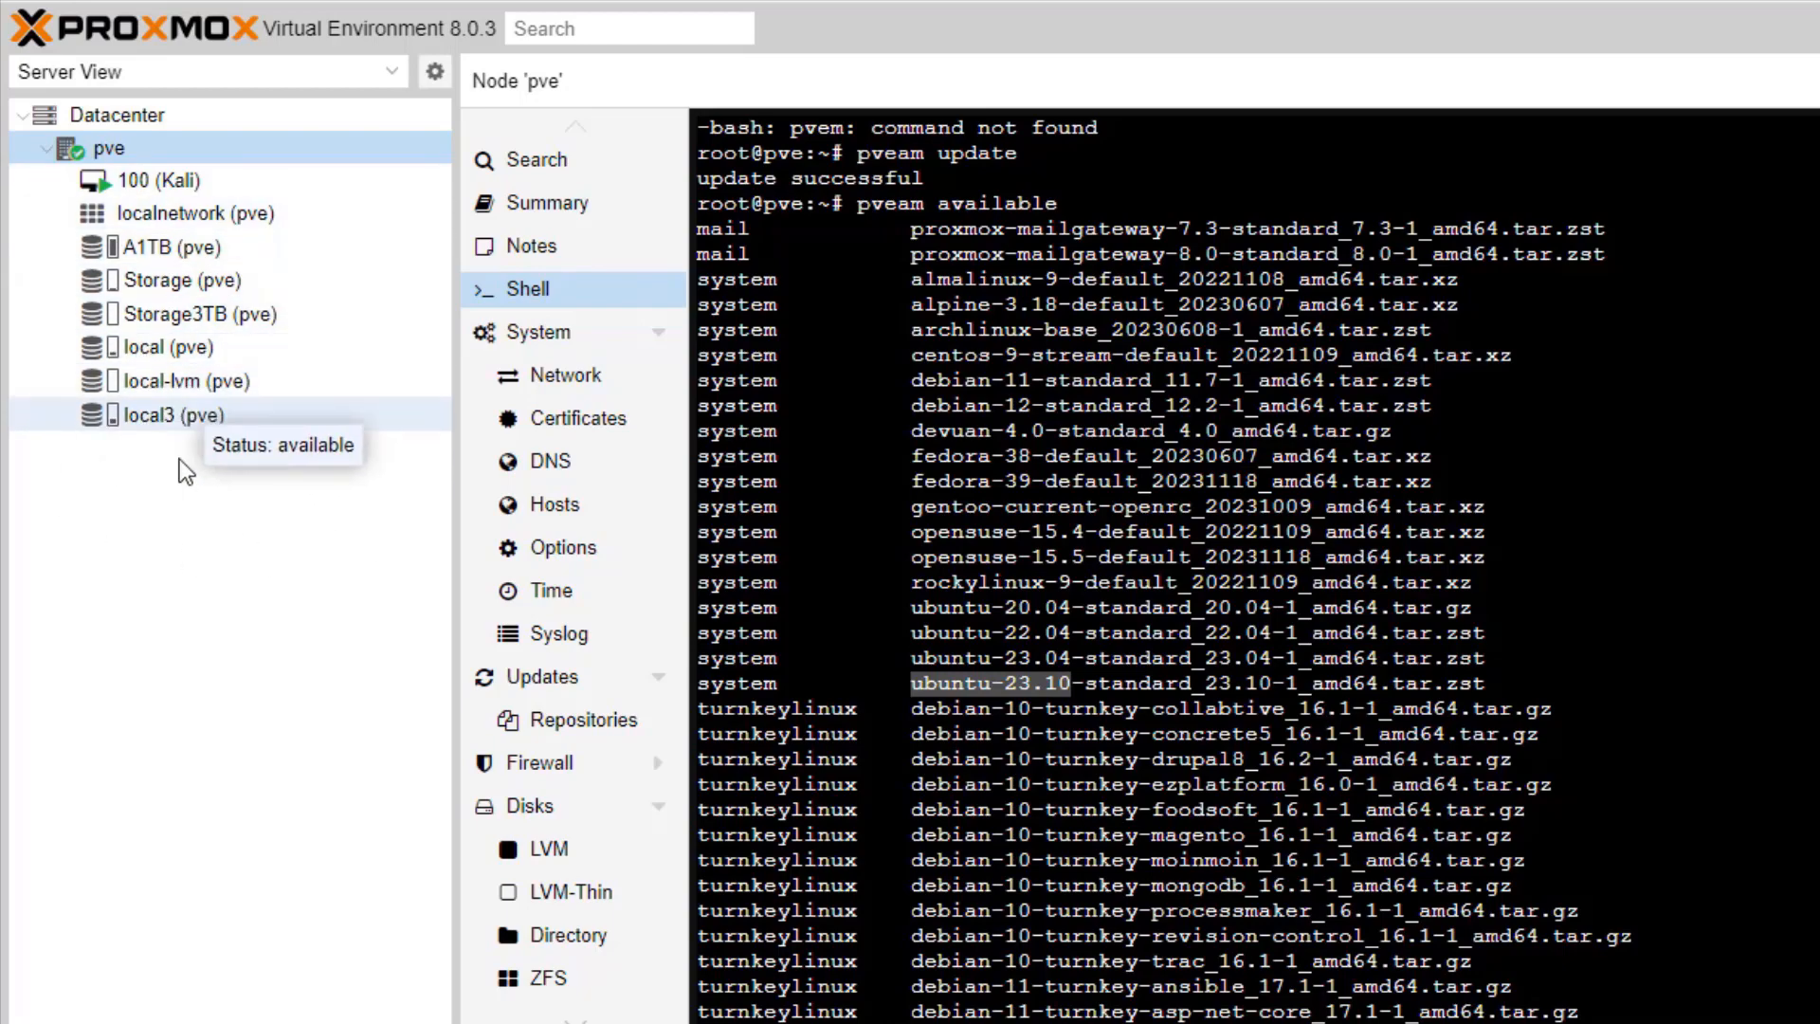
Step: Check local3's ISO images, then return to a fresh pve node shell
click(195, 424)
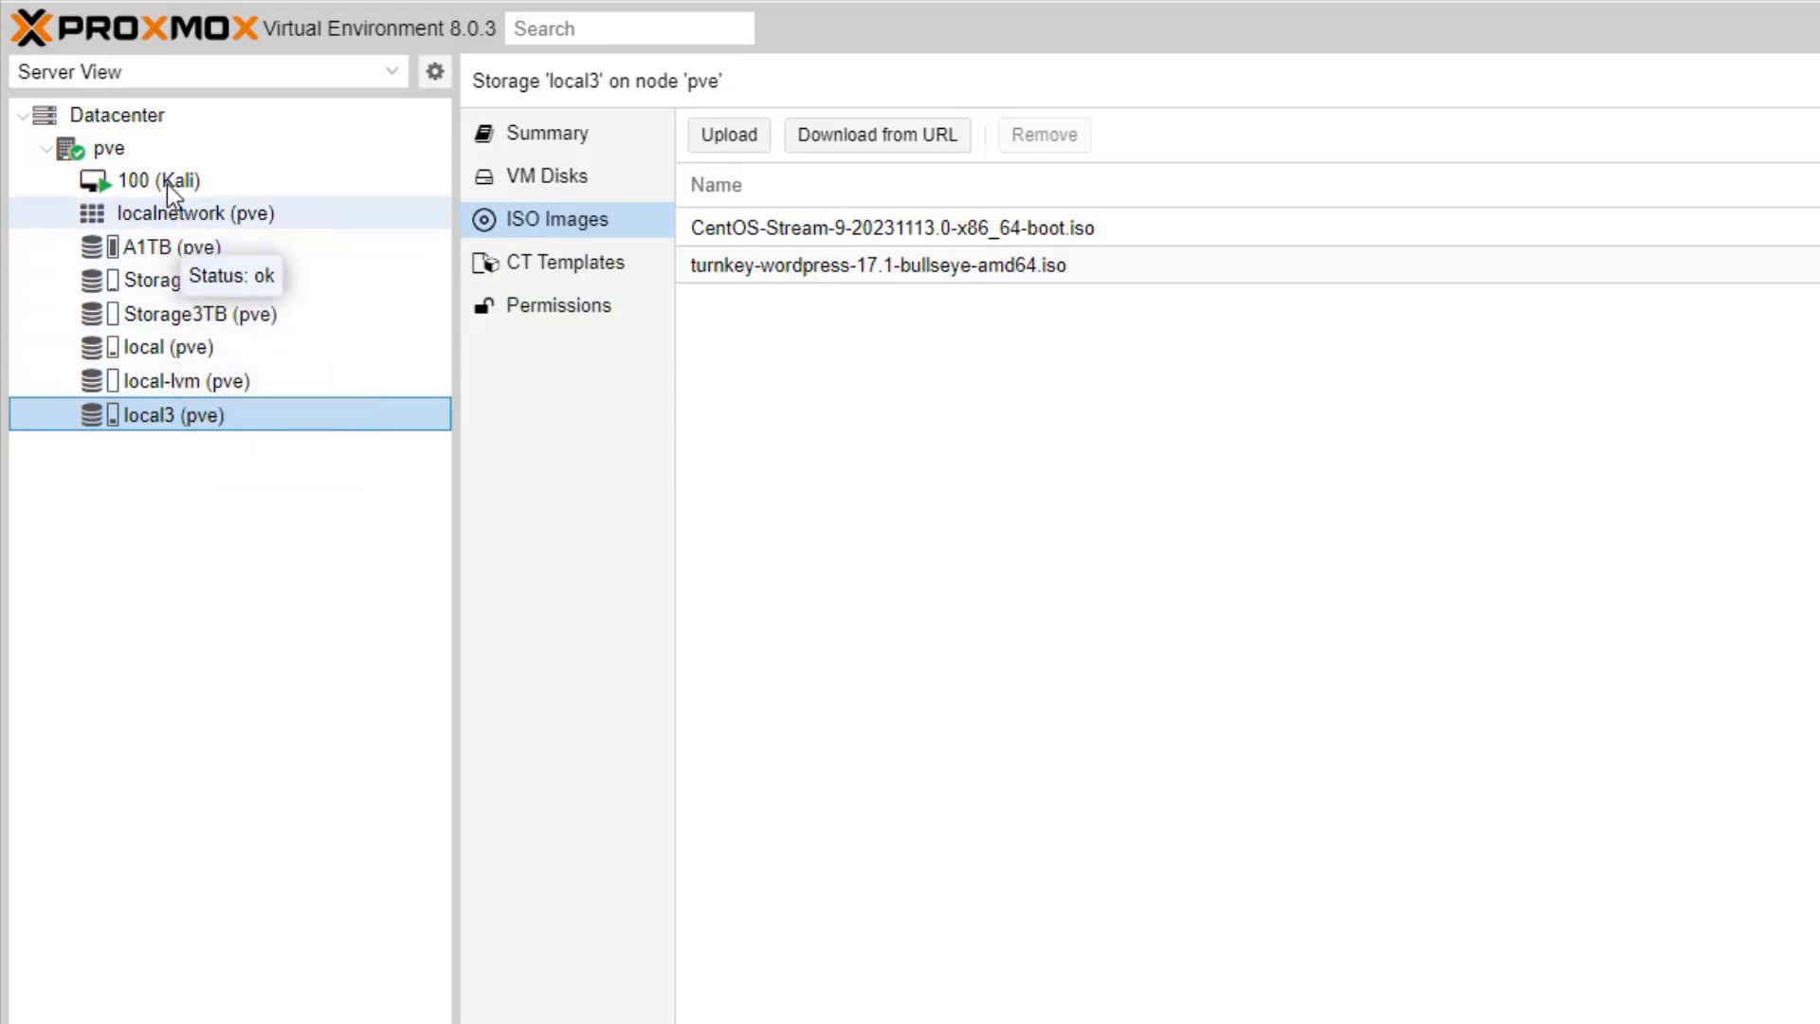
click(159, 150)
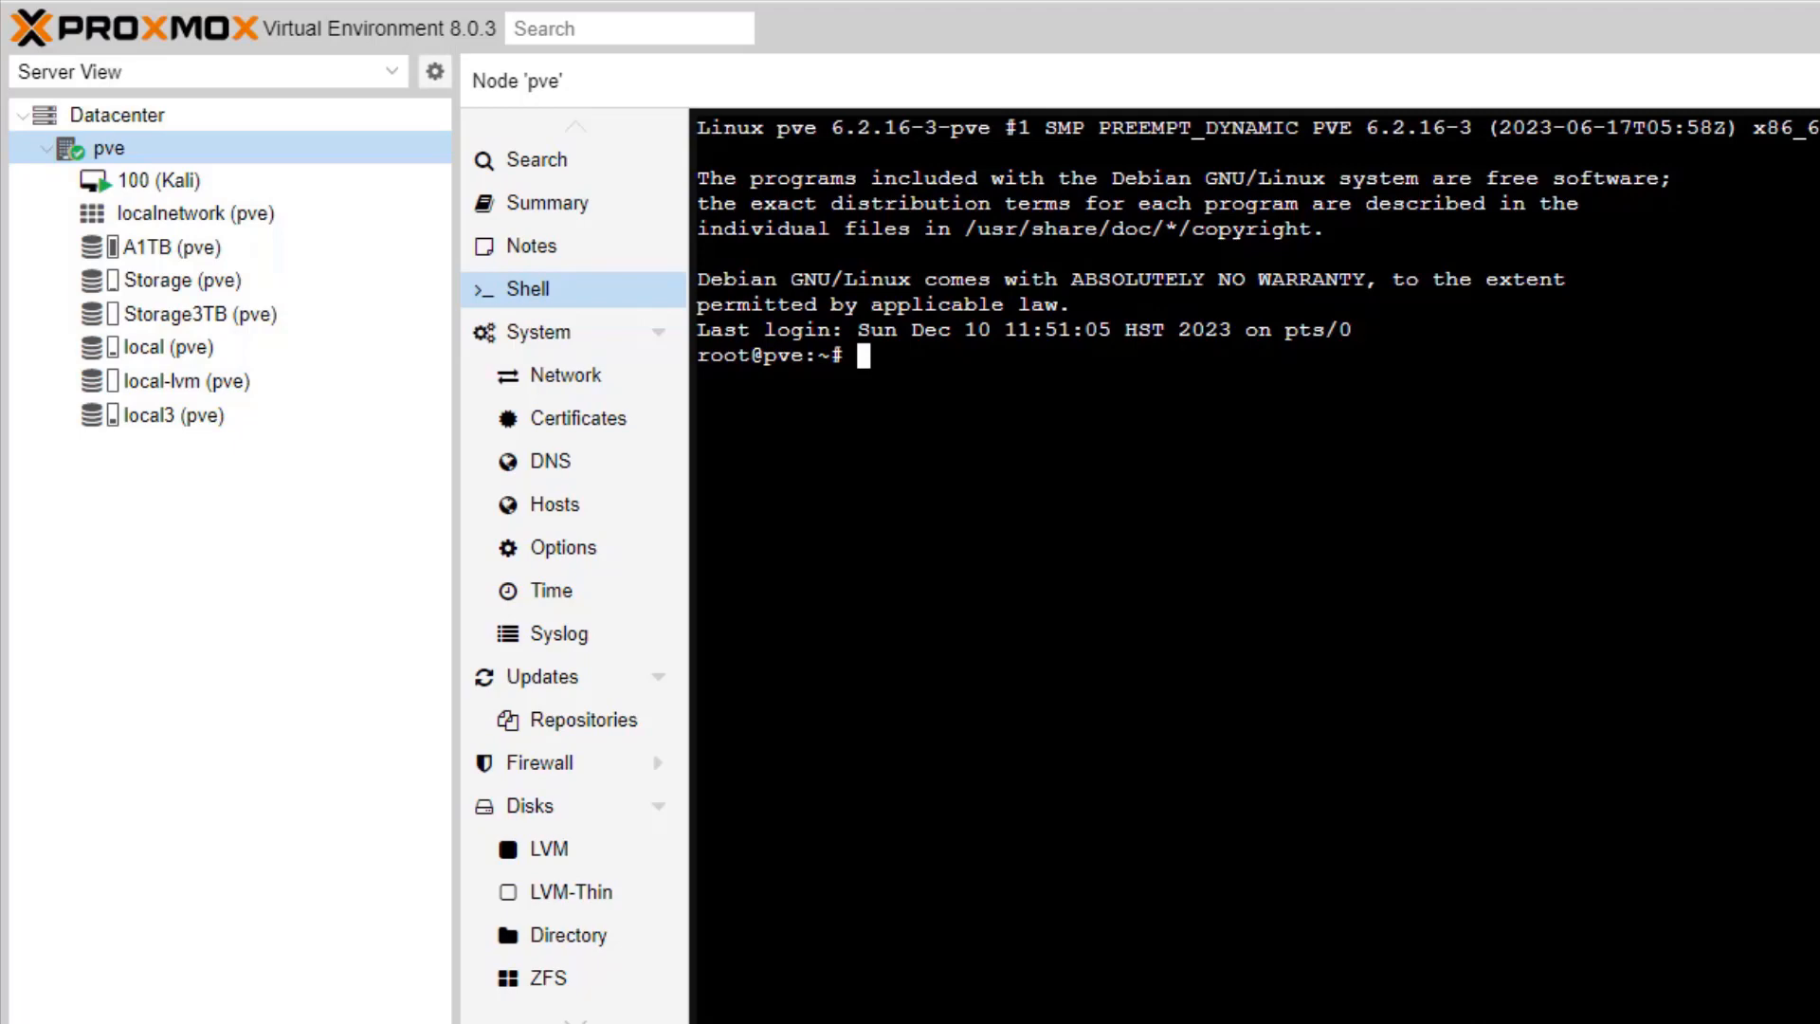
Step: Show the shell history and rerun 'pveam available' from it
text(history)
key(Return)
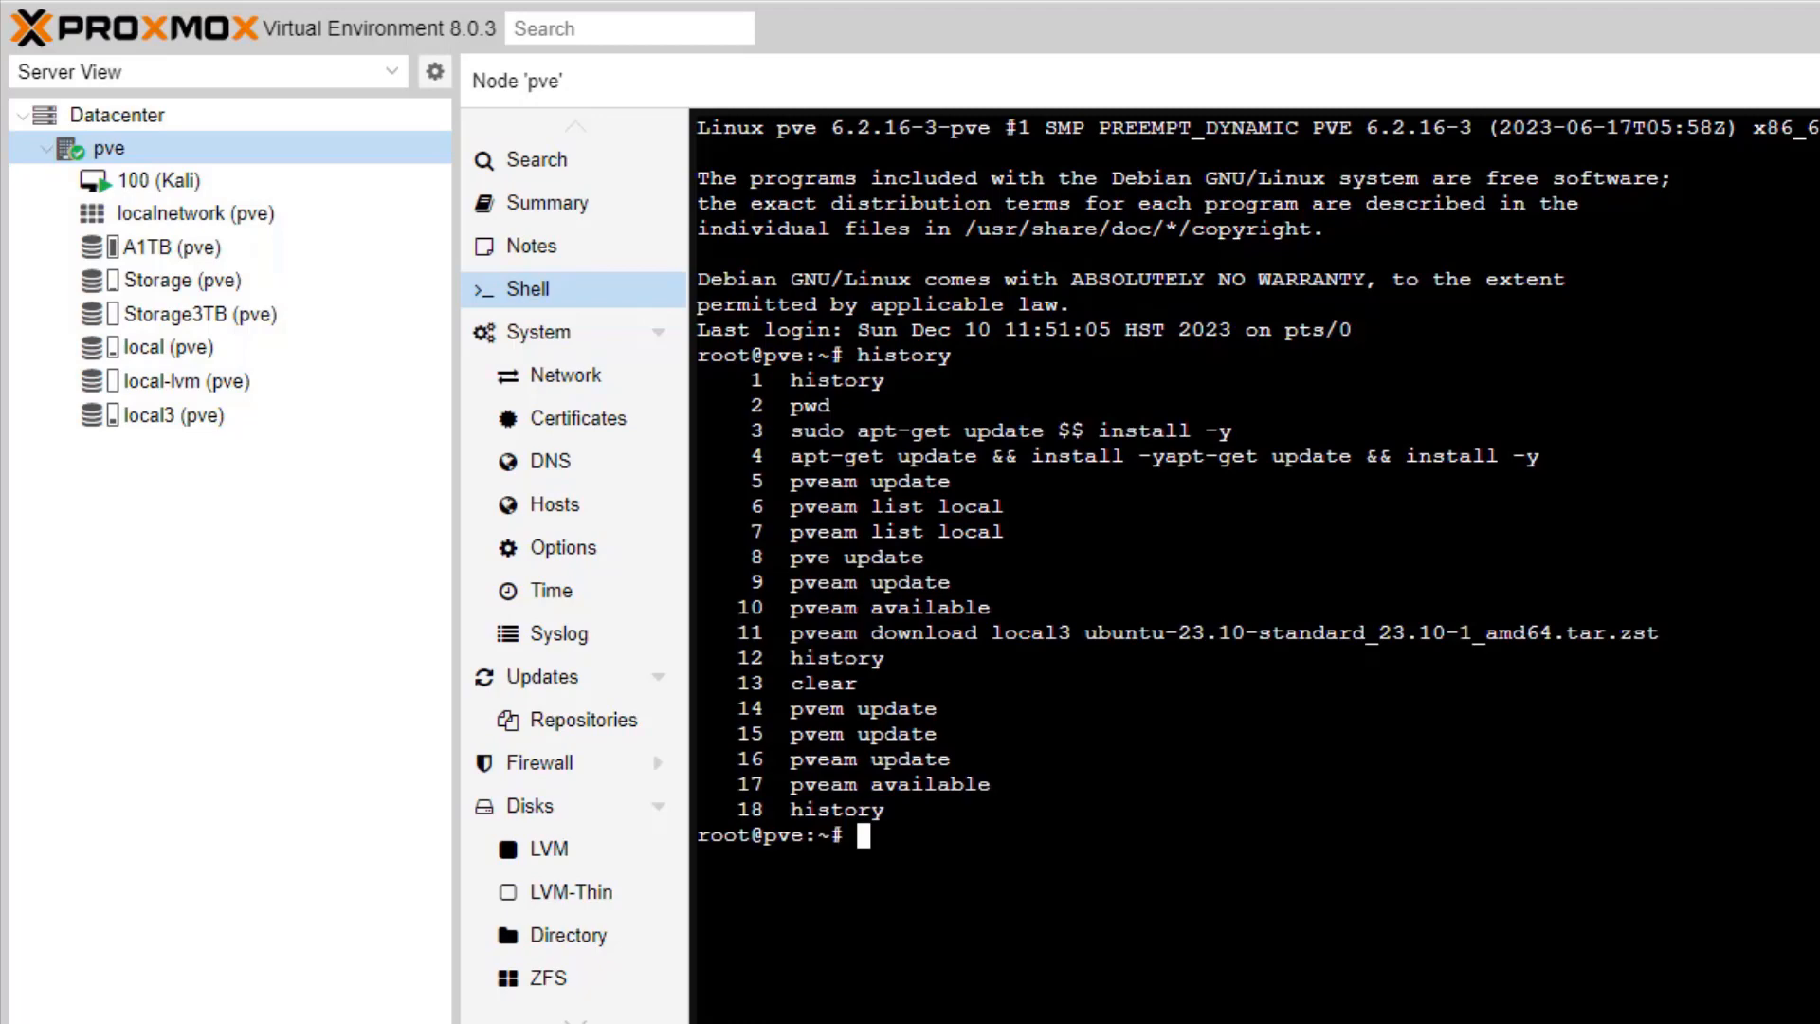
key(Up)
key(Up)
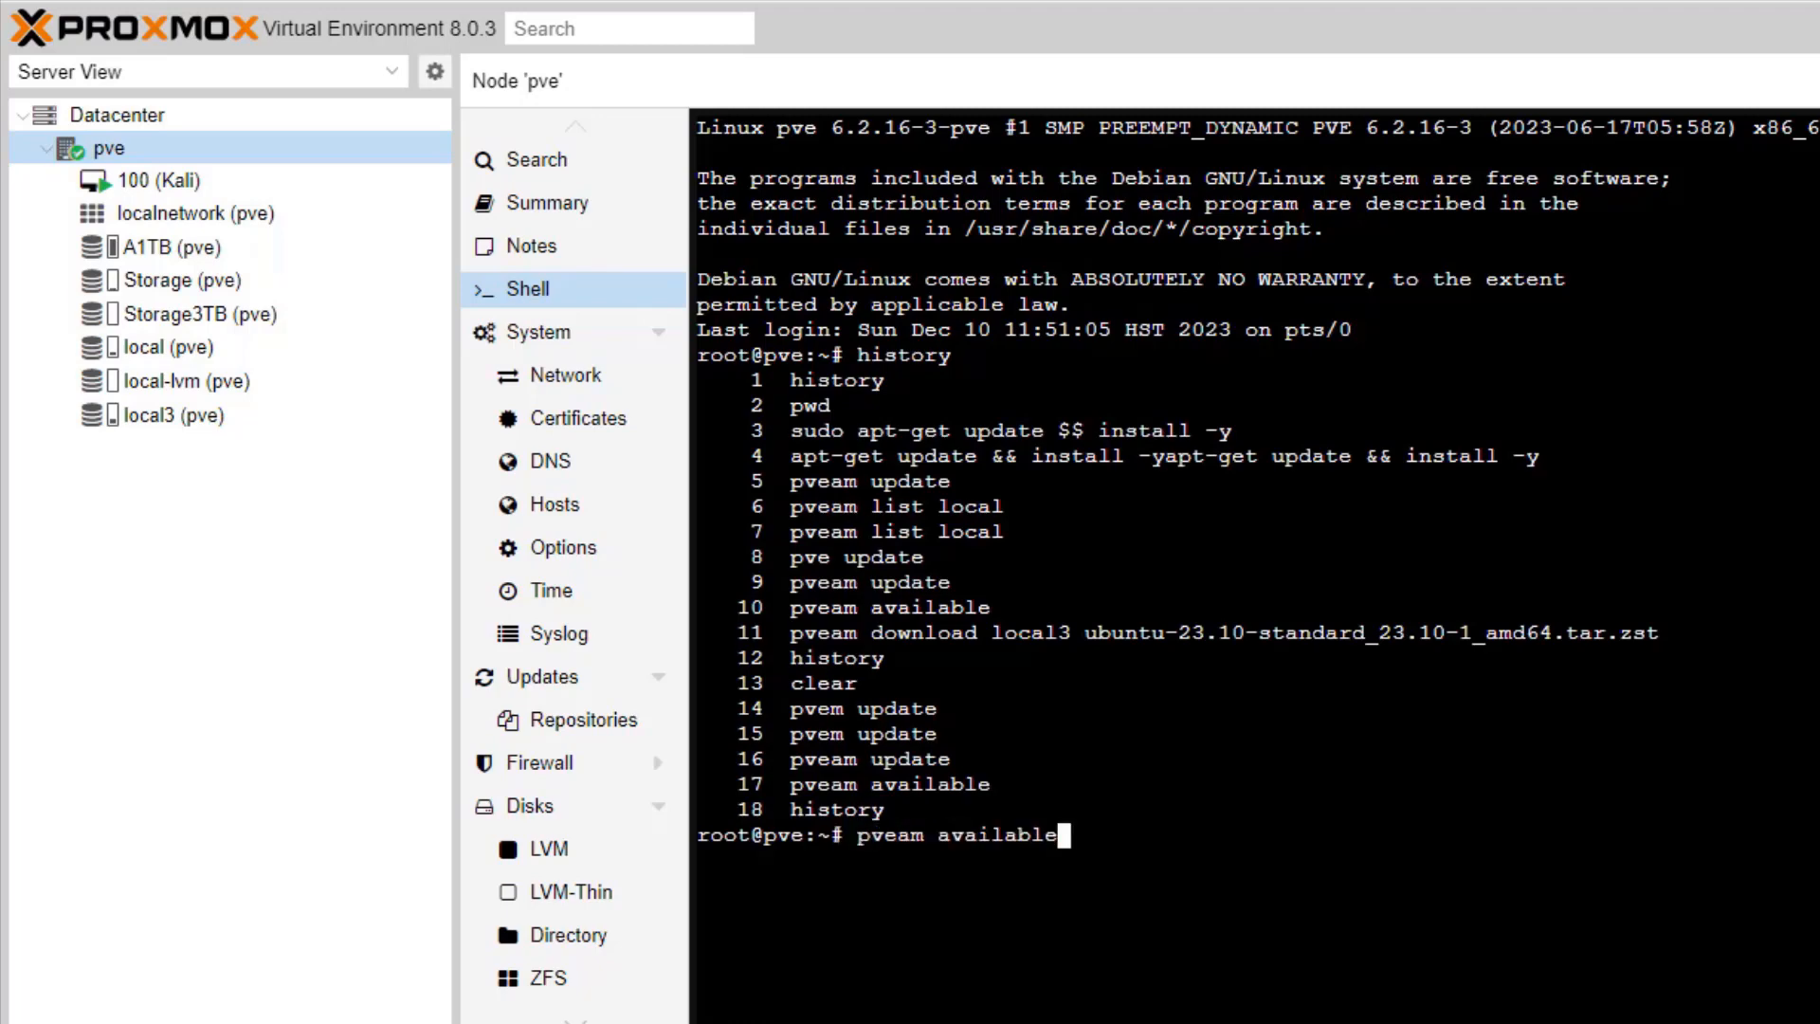
key(Return)
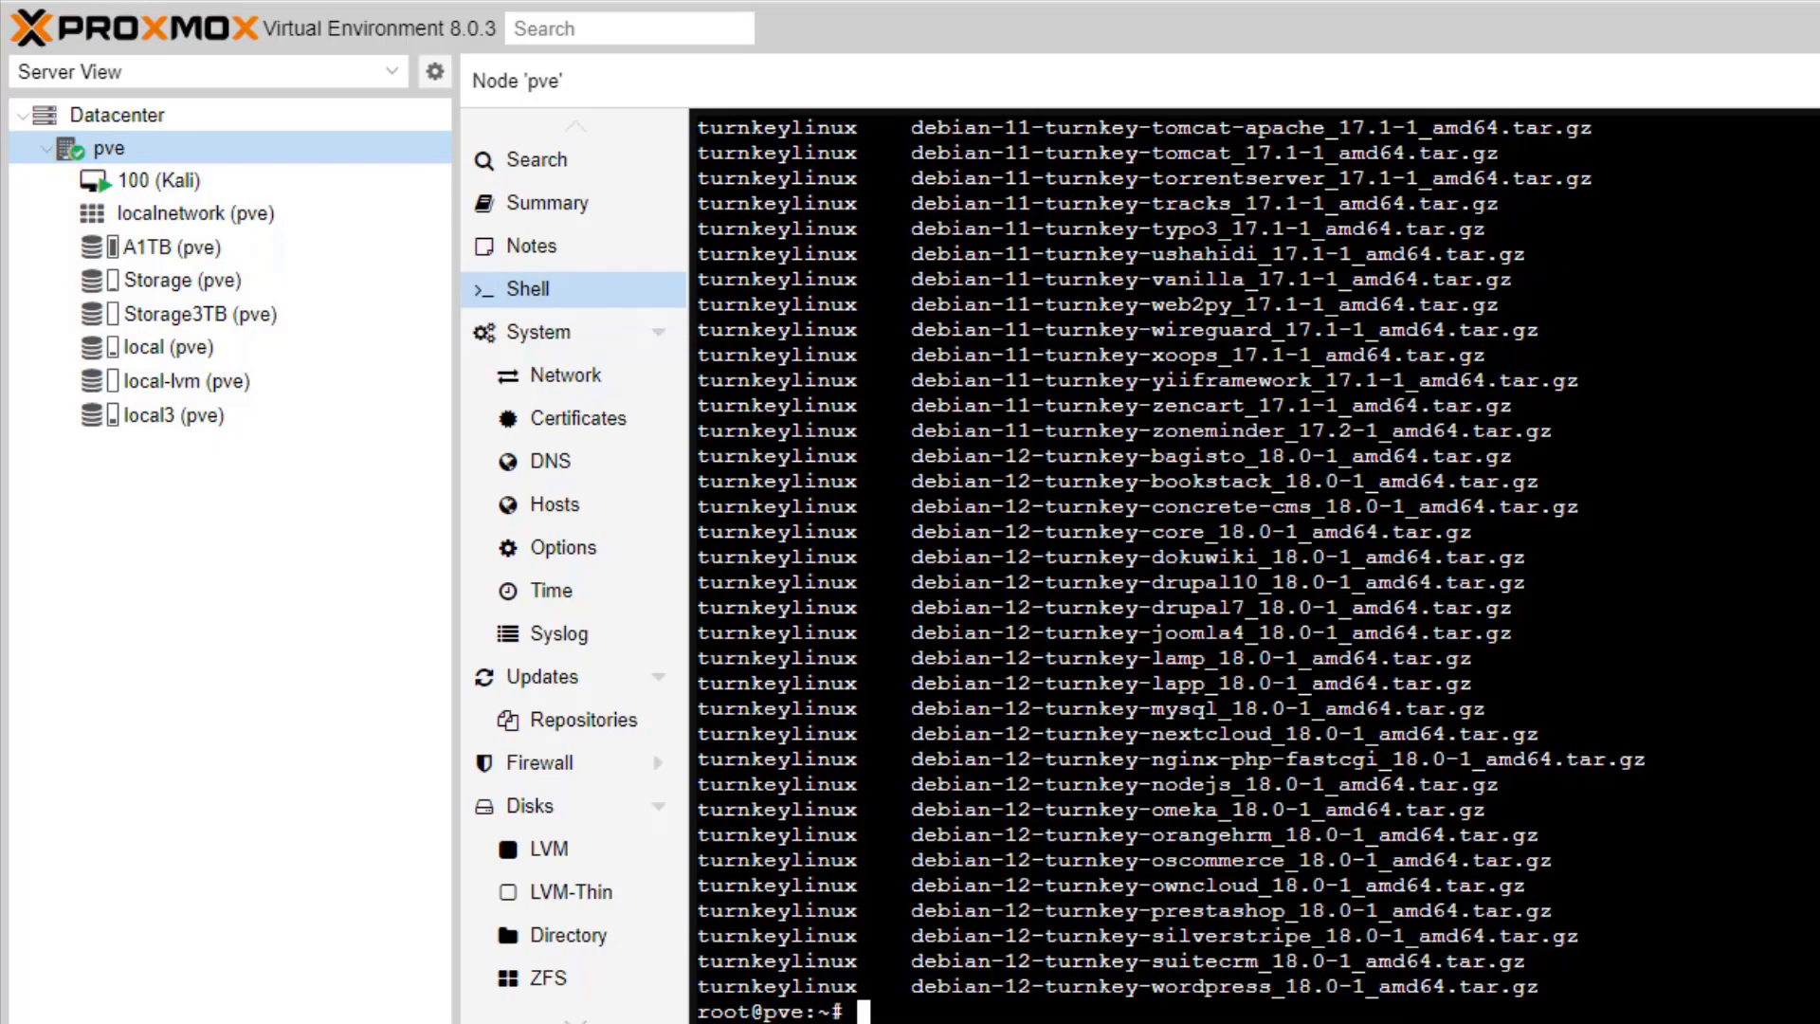
Step: Copy the ubuntu-23.04-standard_23.04-1_amd64.tar.zst template name from the list
scroll(1251, 568, up, 15)
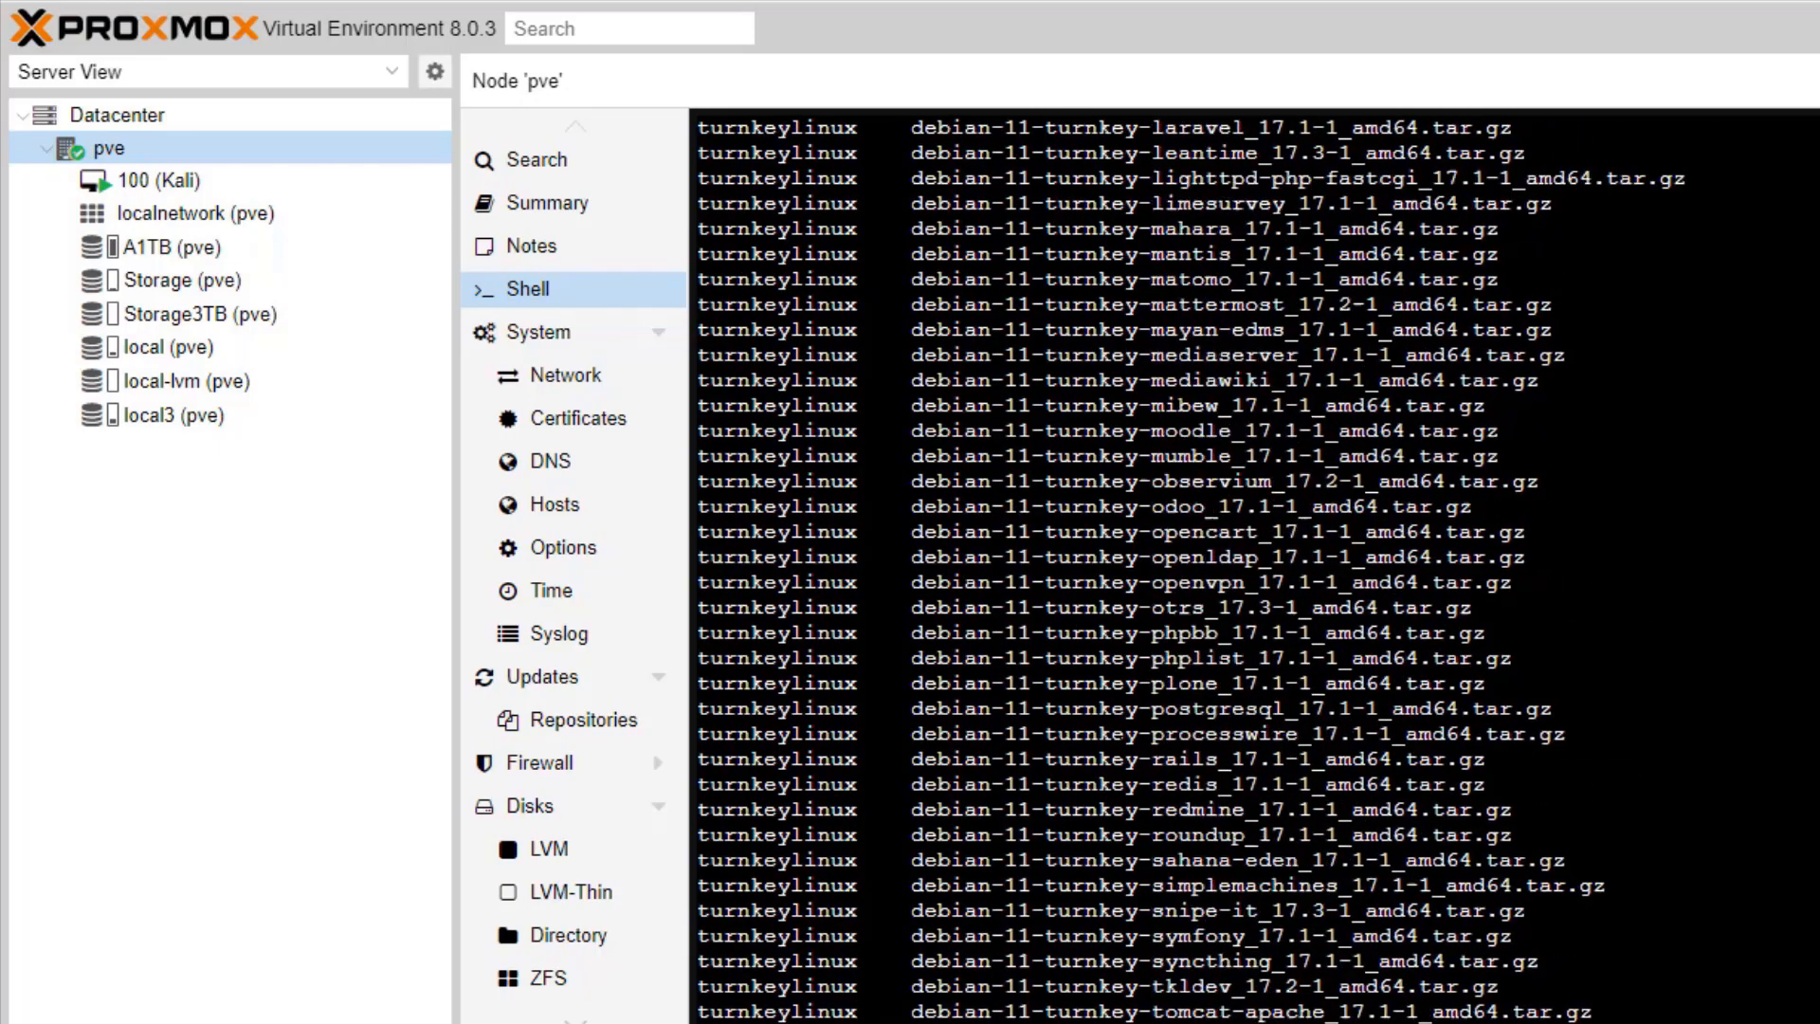
scroll(1251, 568, up, 6)
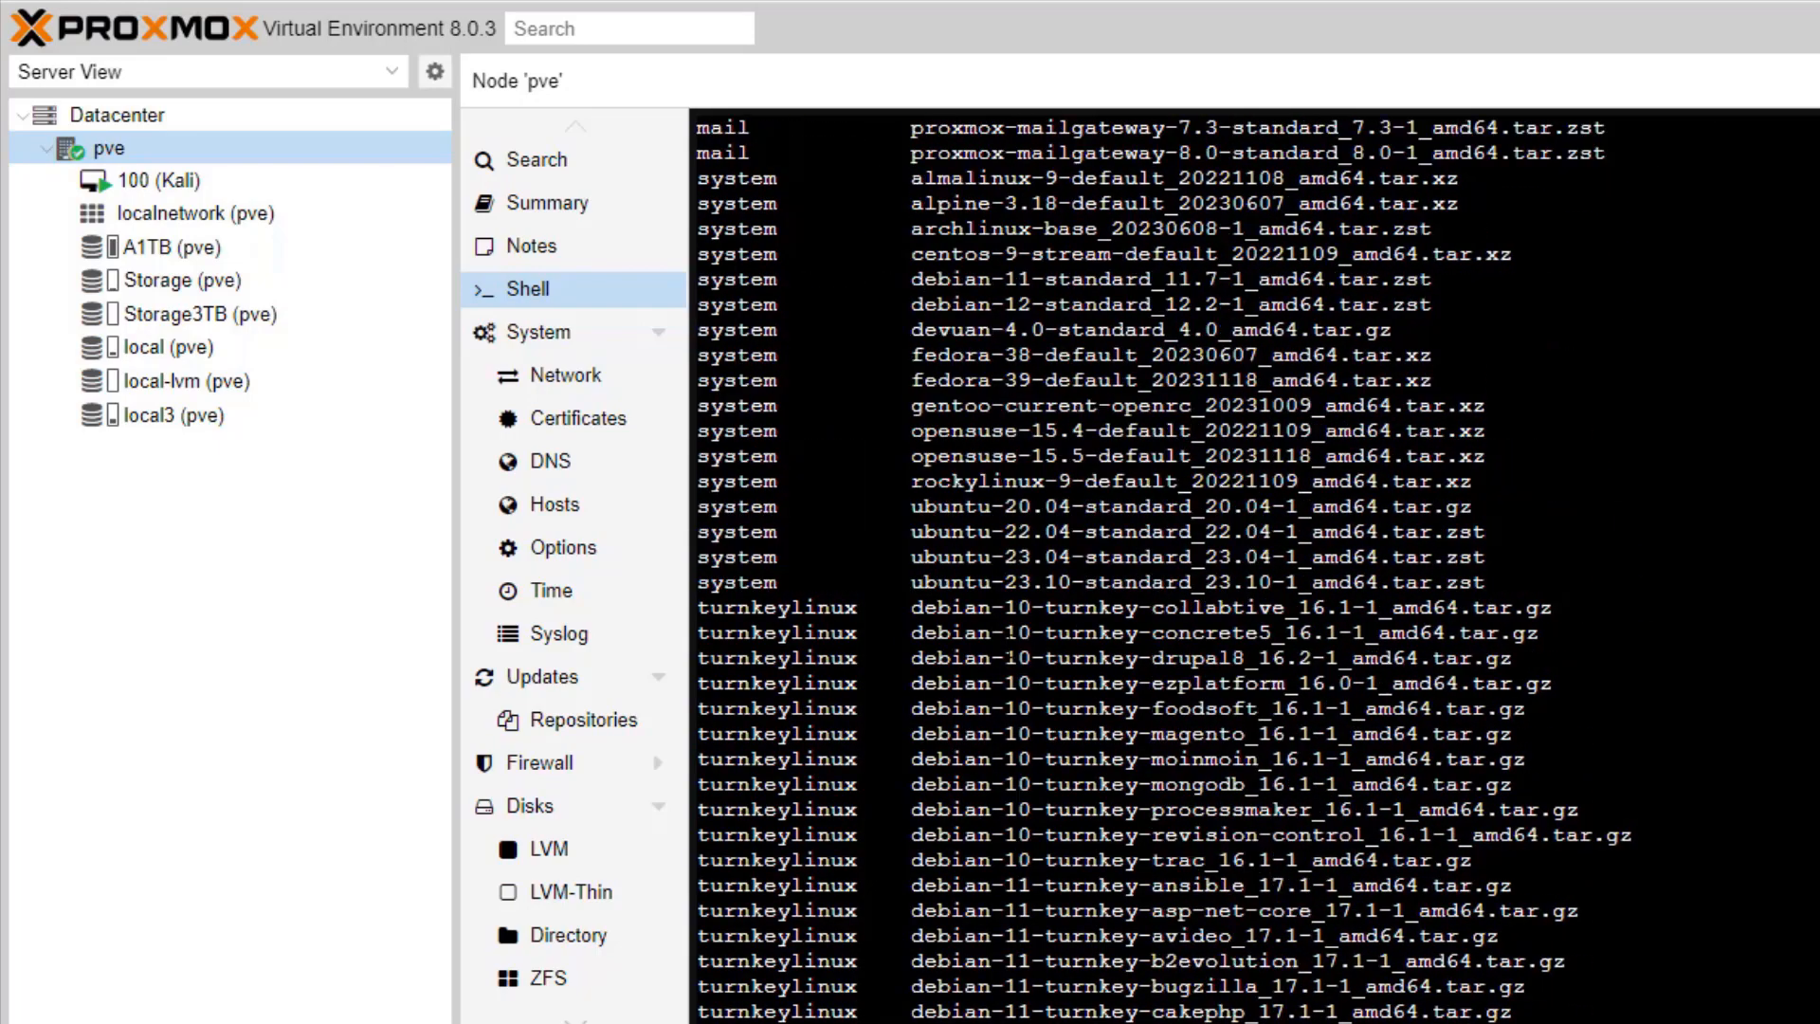
drag(911, 558, 1485, 557)
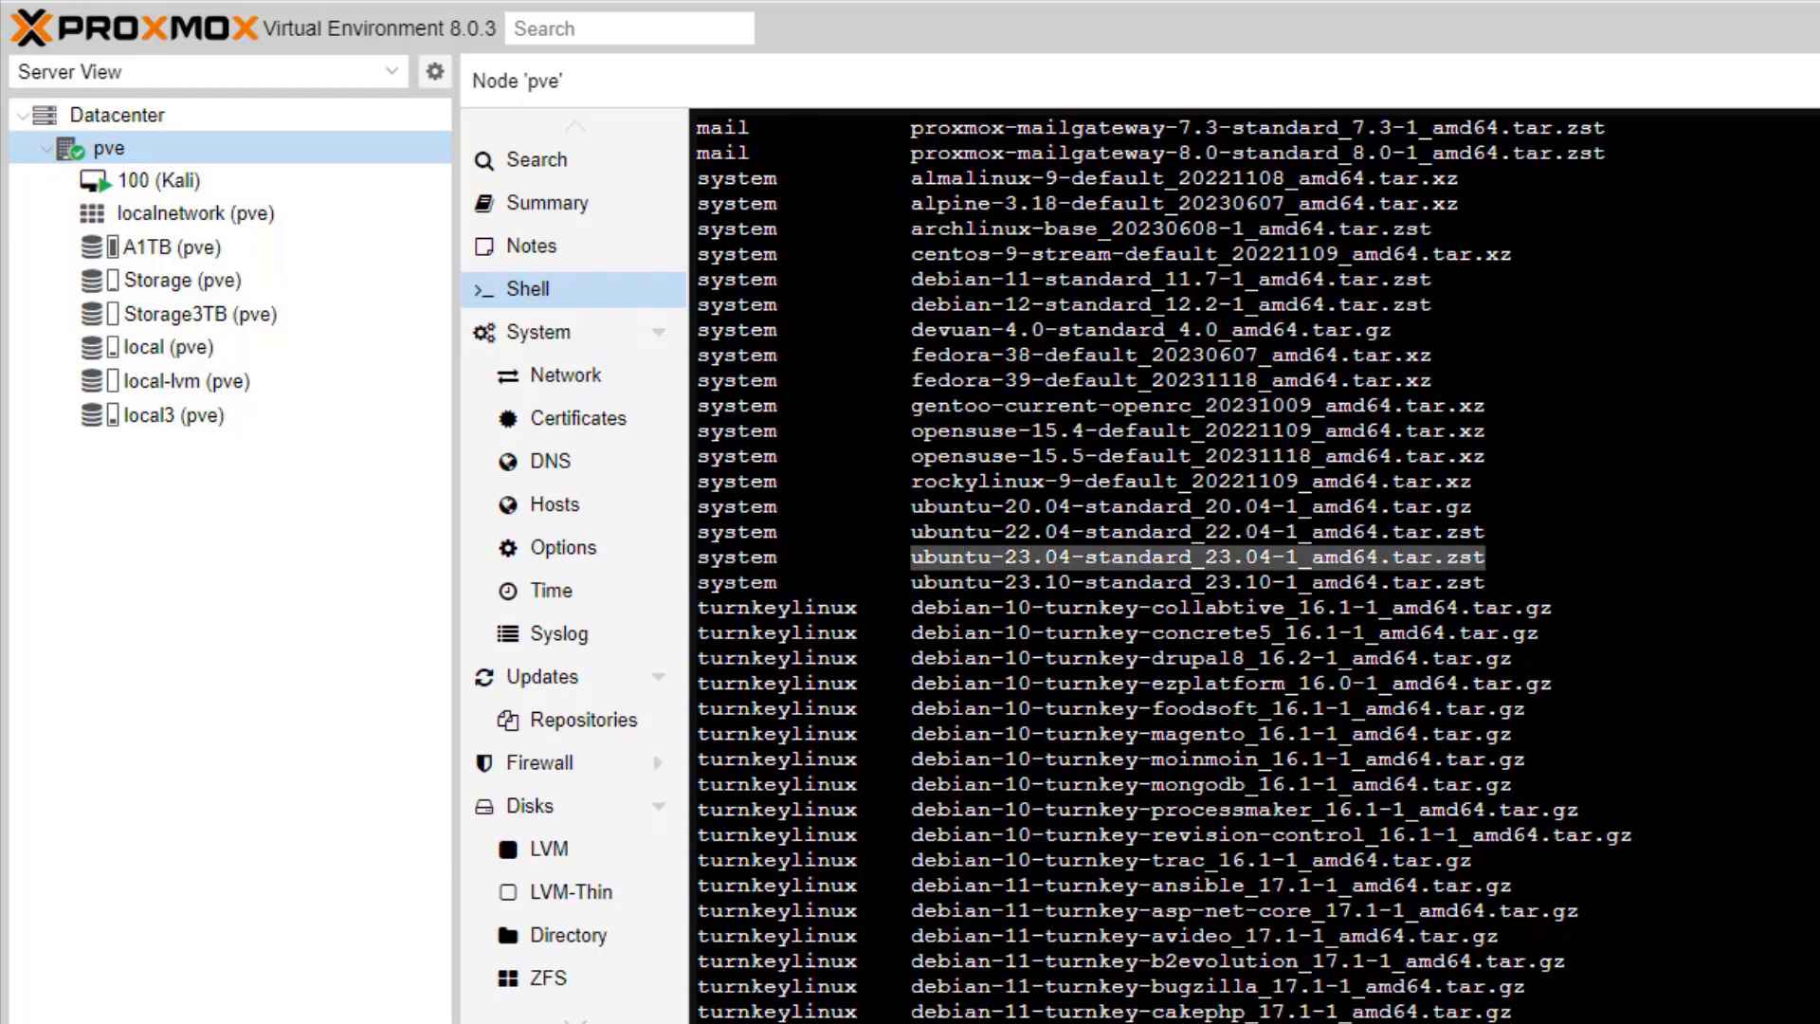
right_click(1483, 556)
click(1592, 703)
scroll(1251, 568, down, 15)
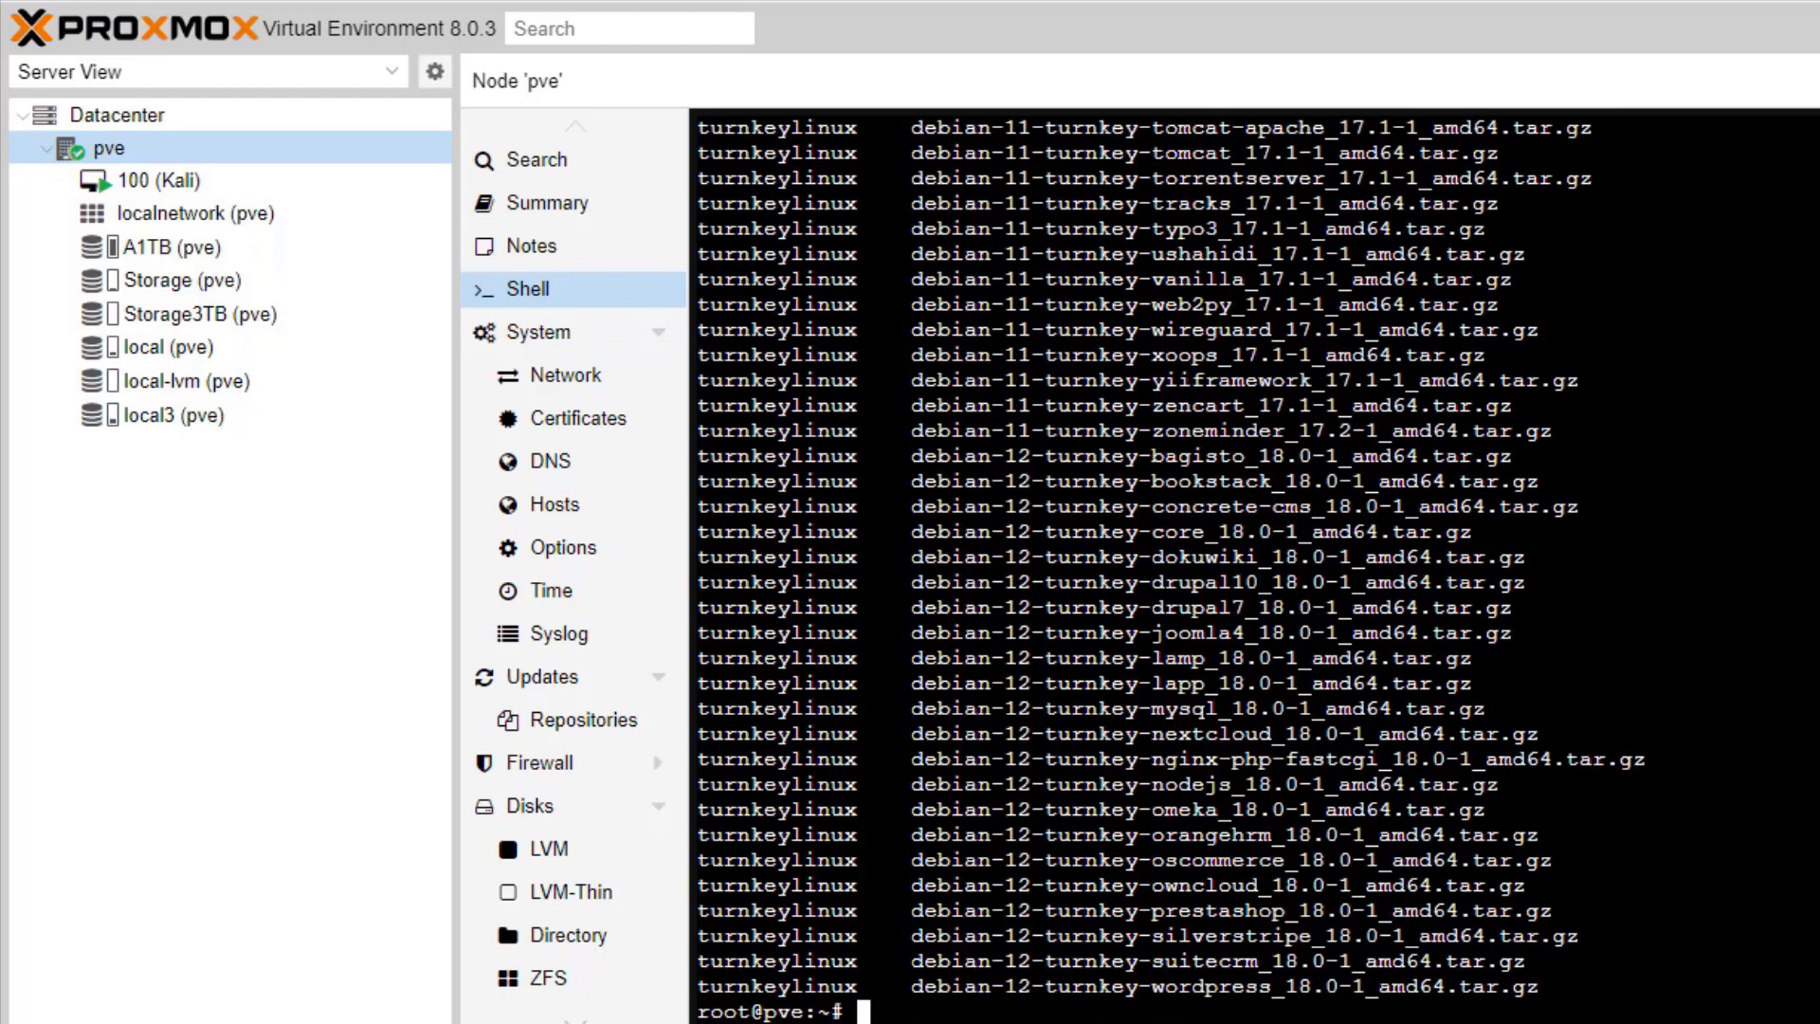
Step: Download the ubuntu-23.04-standard template to local3, then list available templates again
text(pveam download)
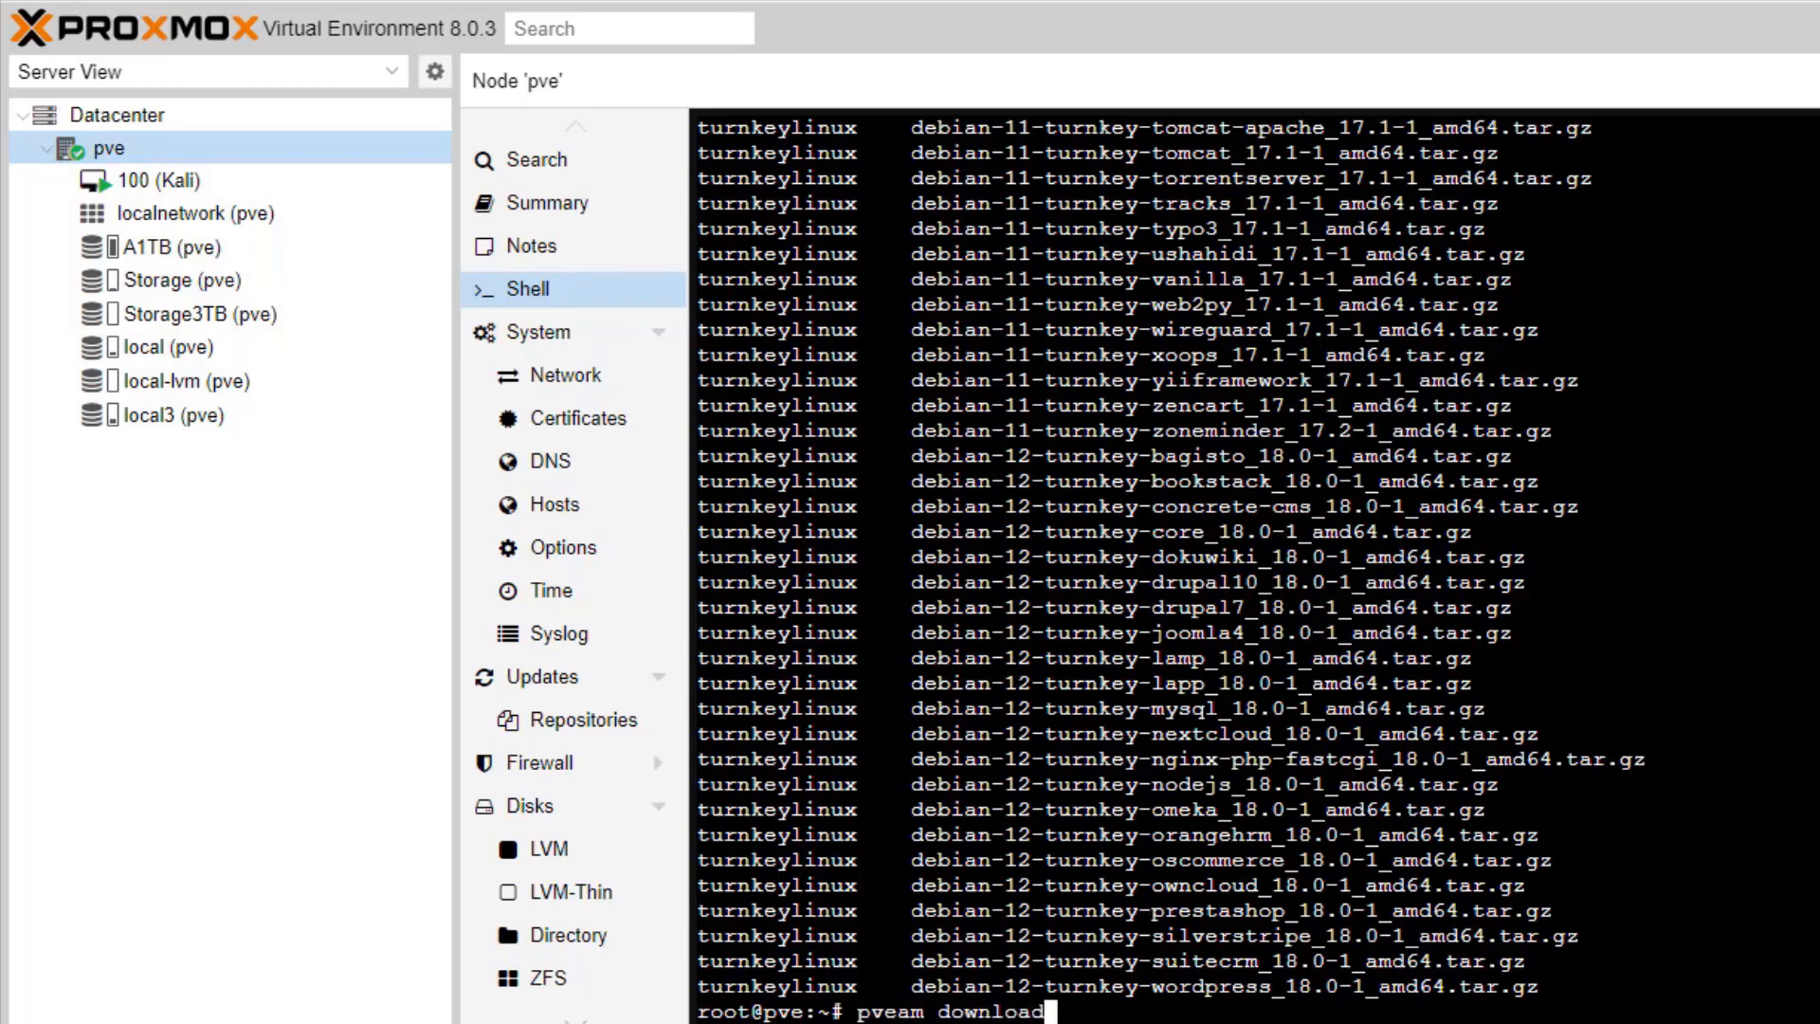
text( local)
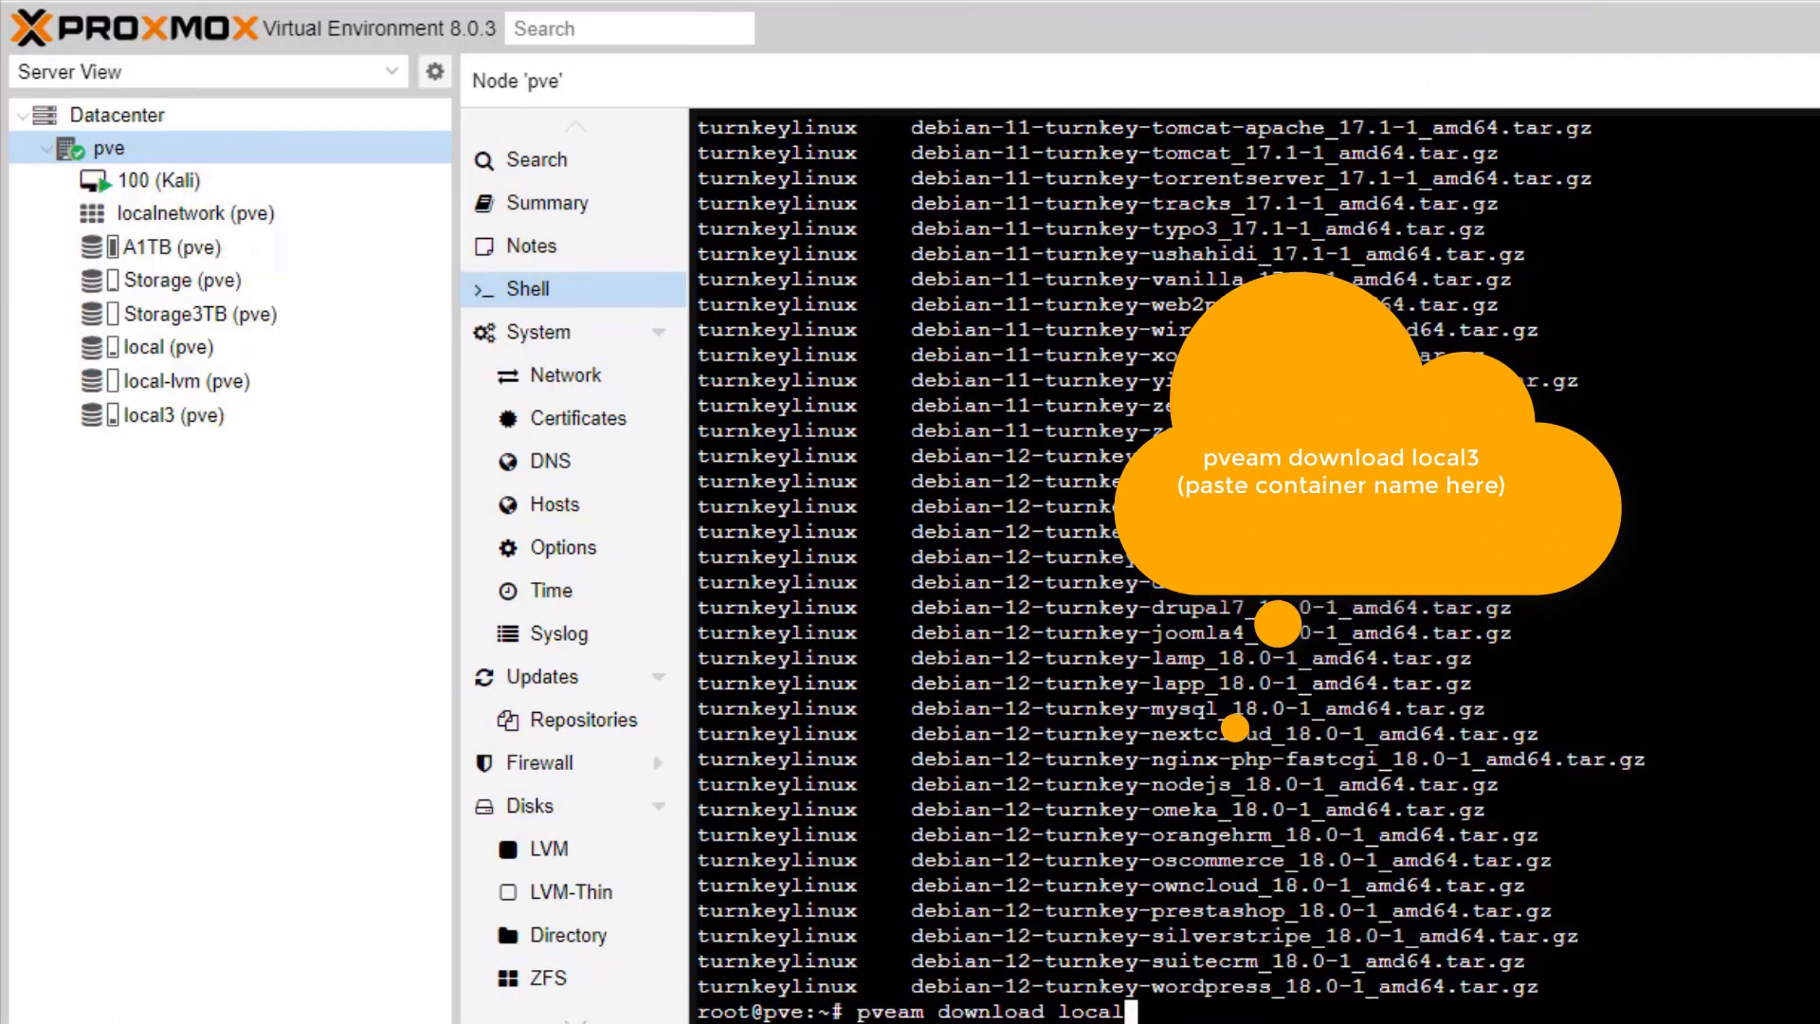
text(3)
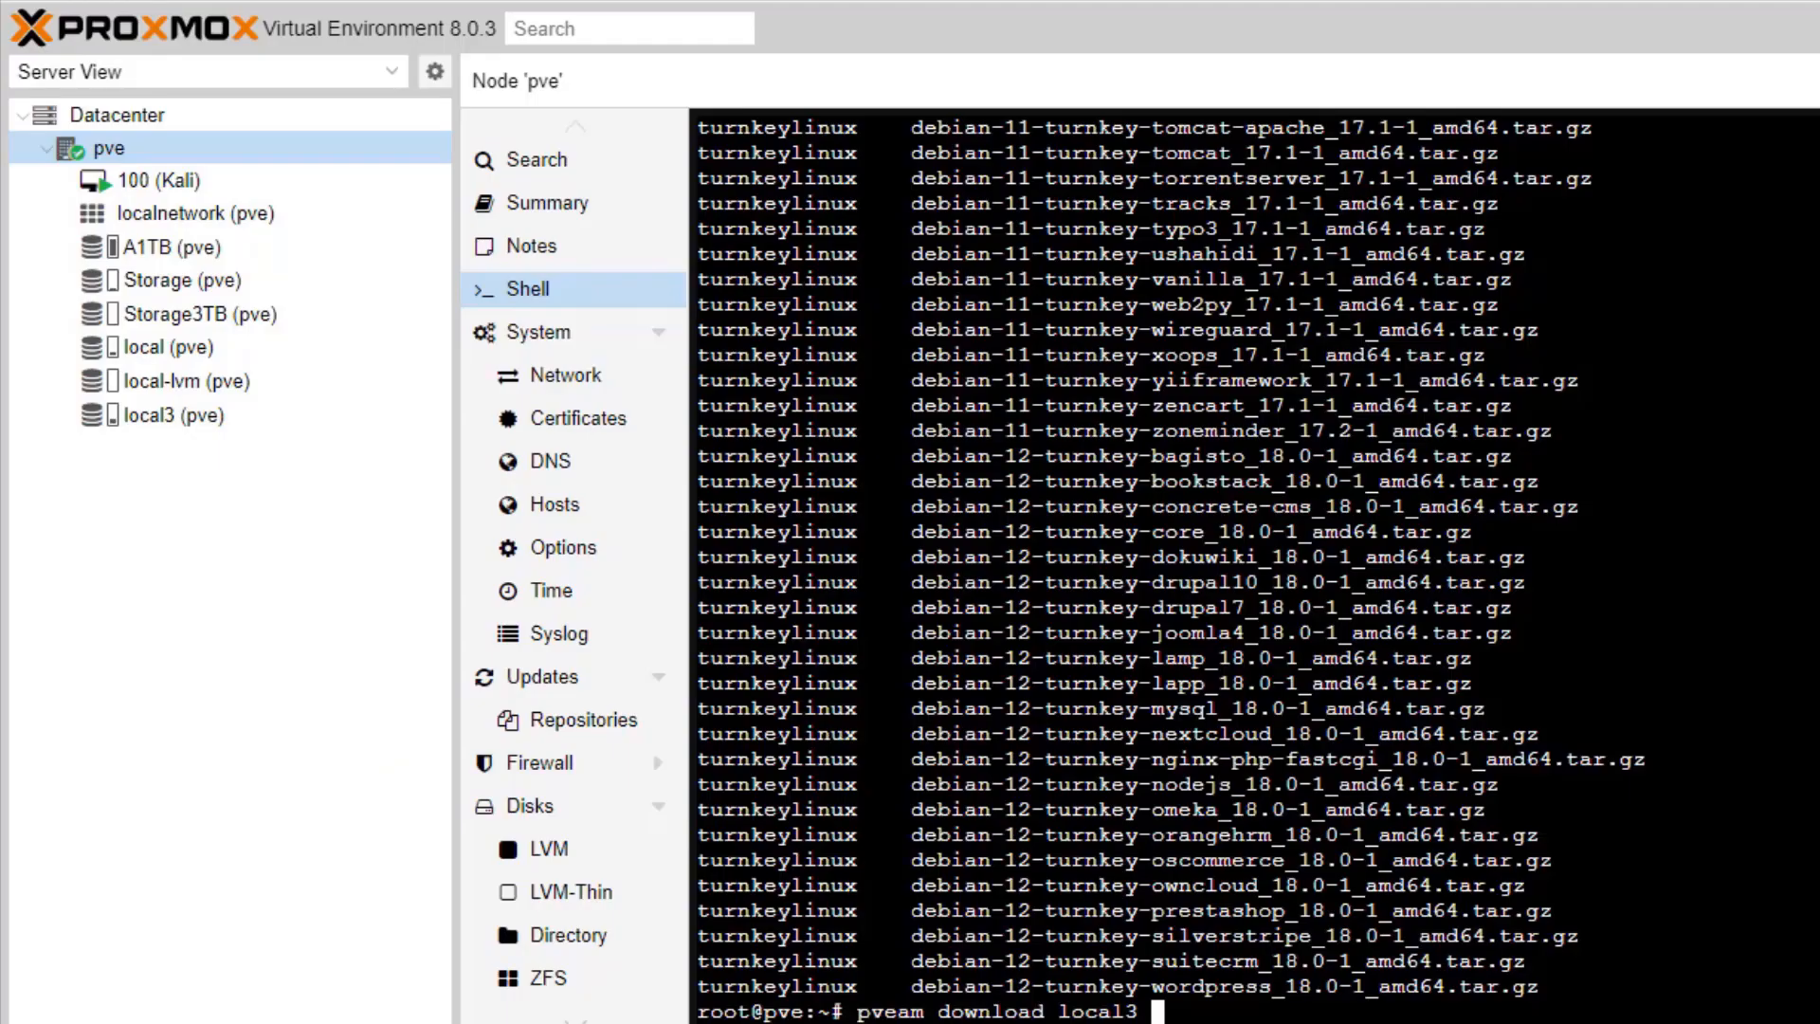
key(ctrl+shift+v)
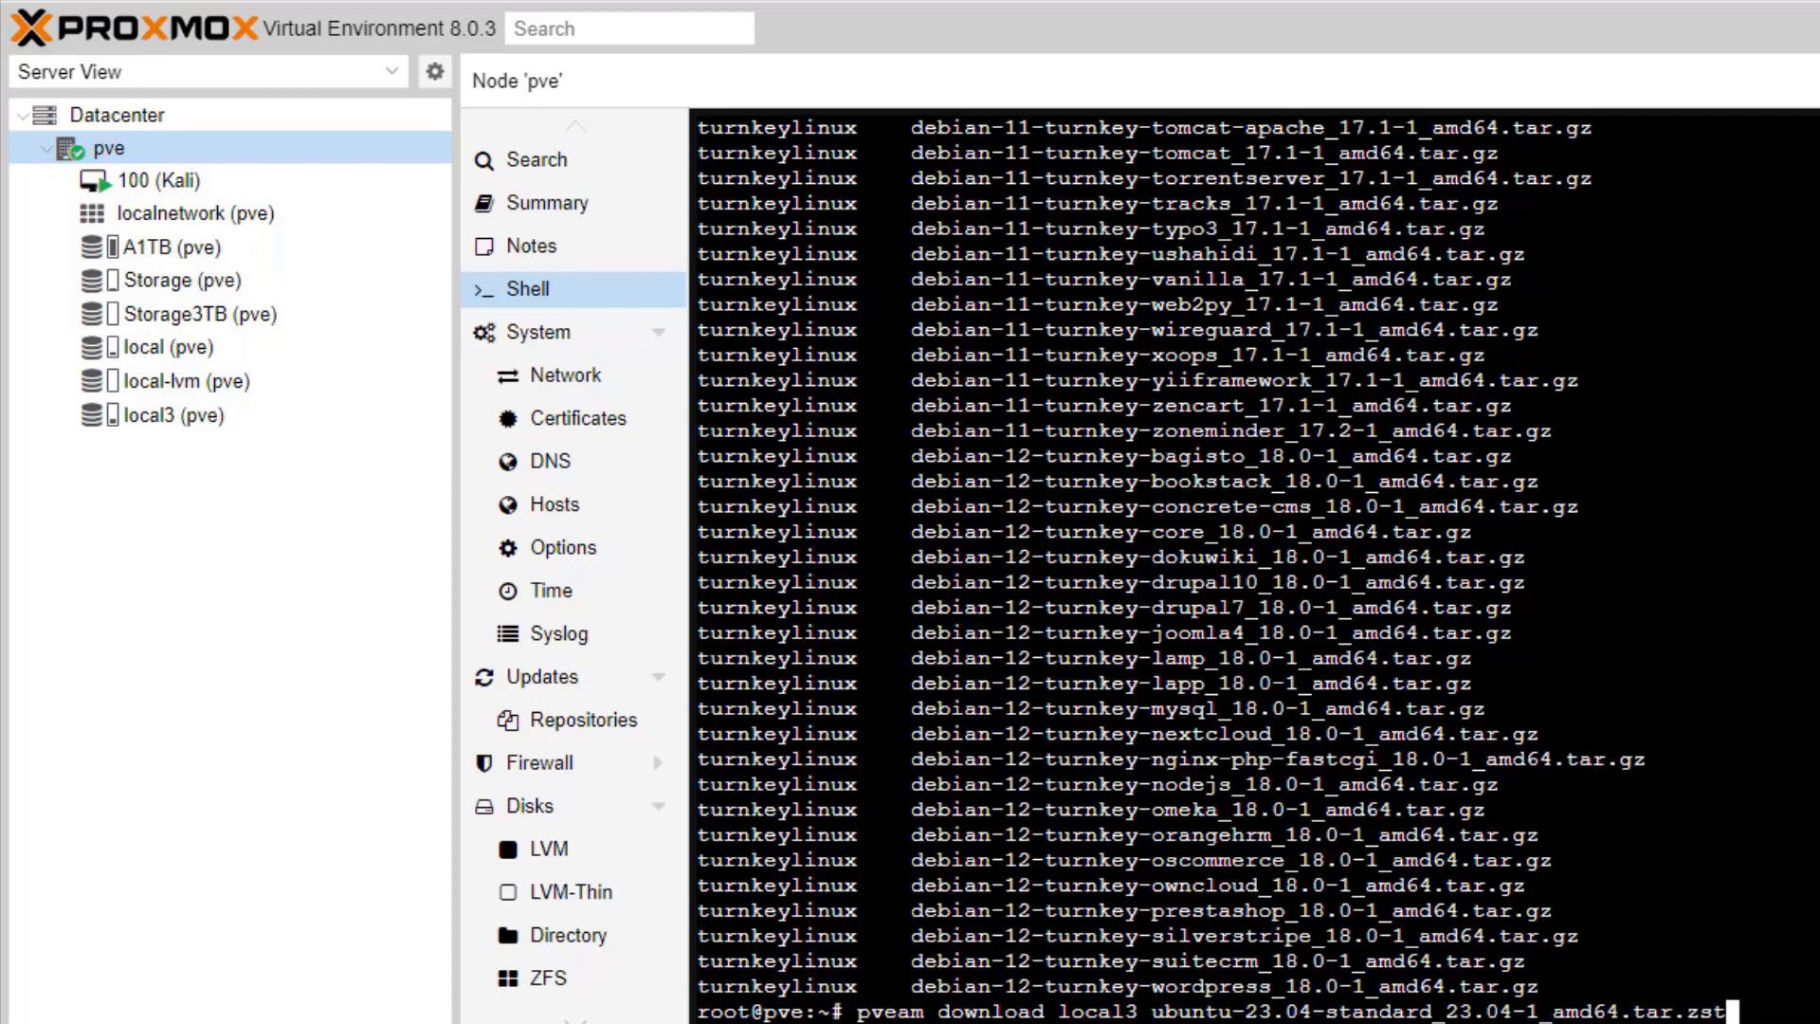
key(Return)
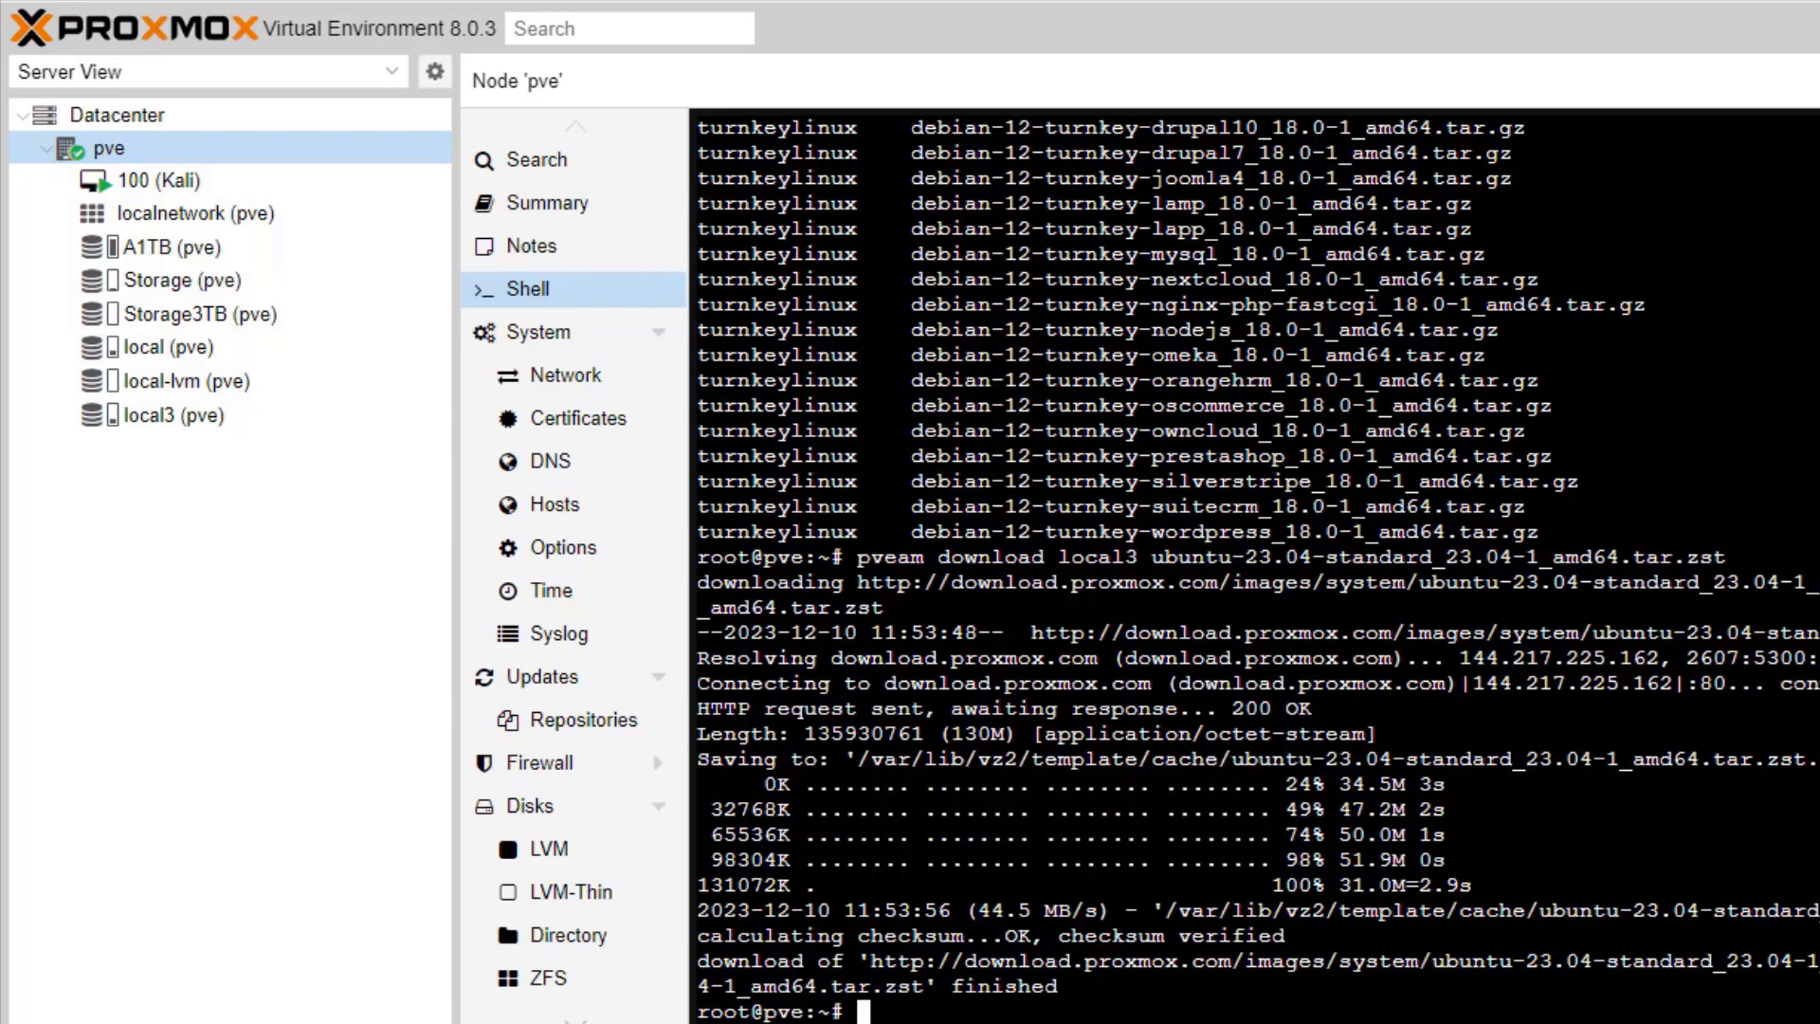
text(pveam available)
key(Return)
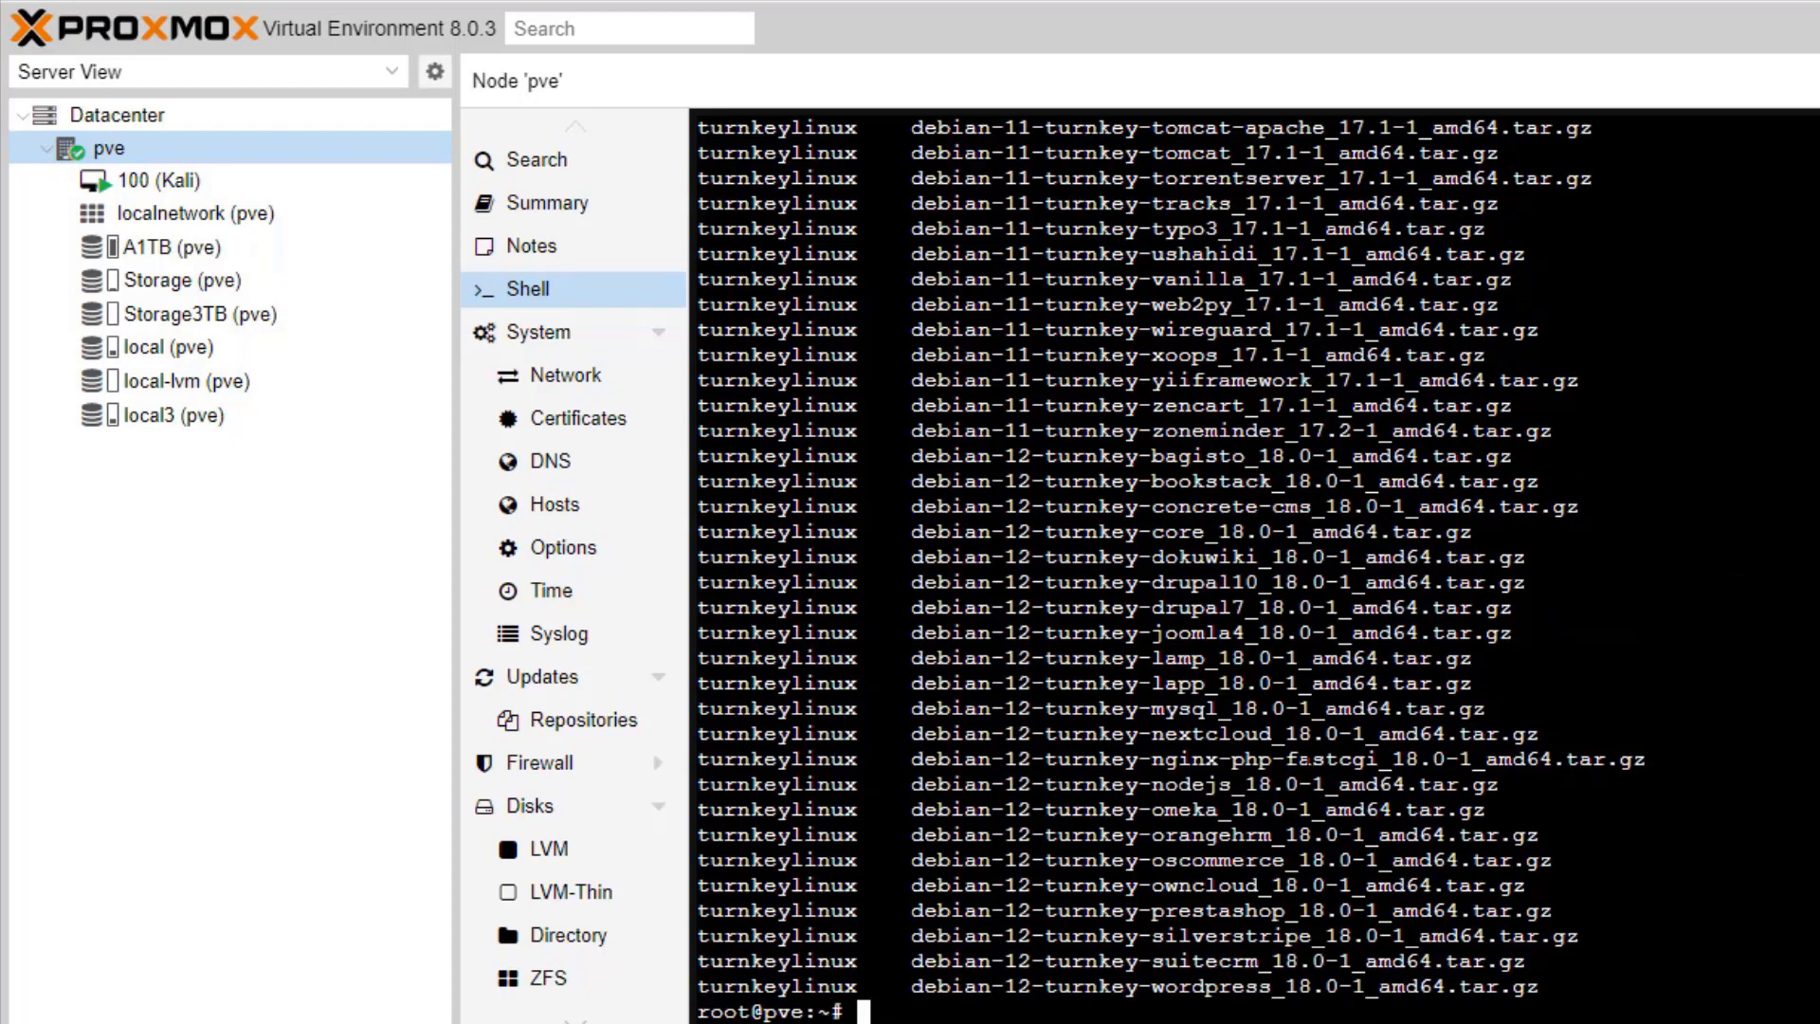
Step: Copy the debian-11-turnkey-tomcat-apache_17.1-1_amd64.tar.gz template name from the list
scroll(1253, 566, up, 2)
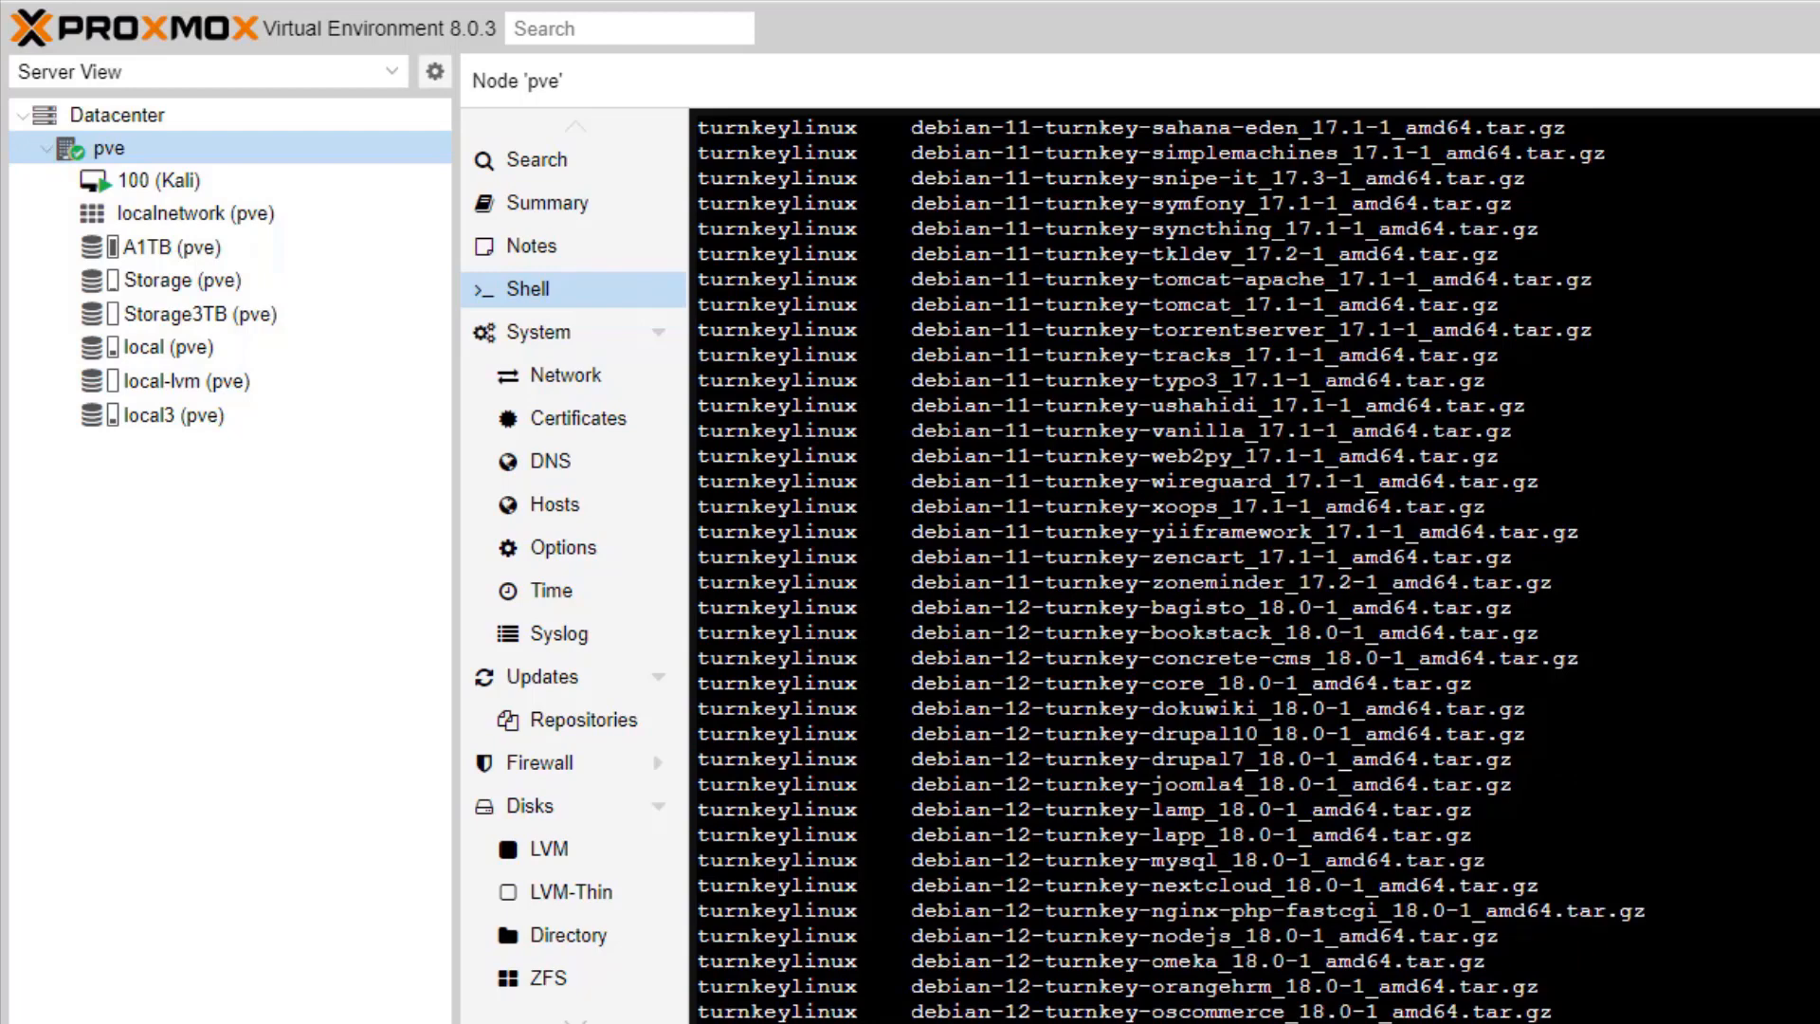
drag(1593, 280, 912, 279)
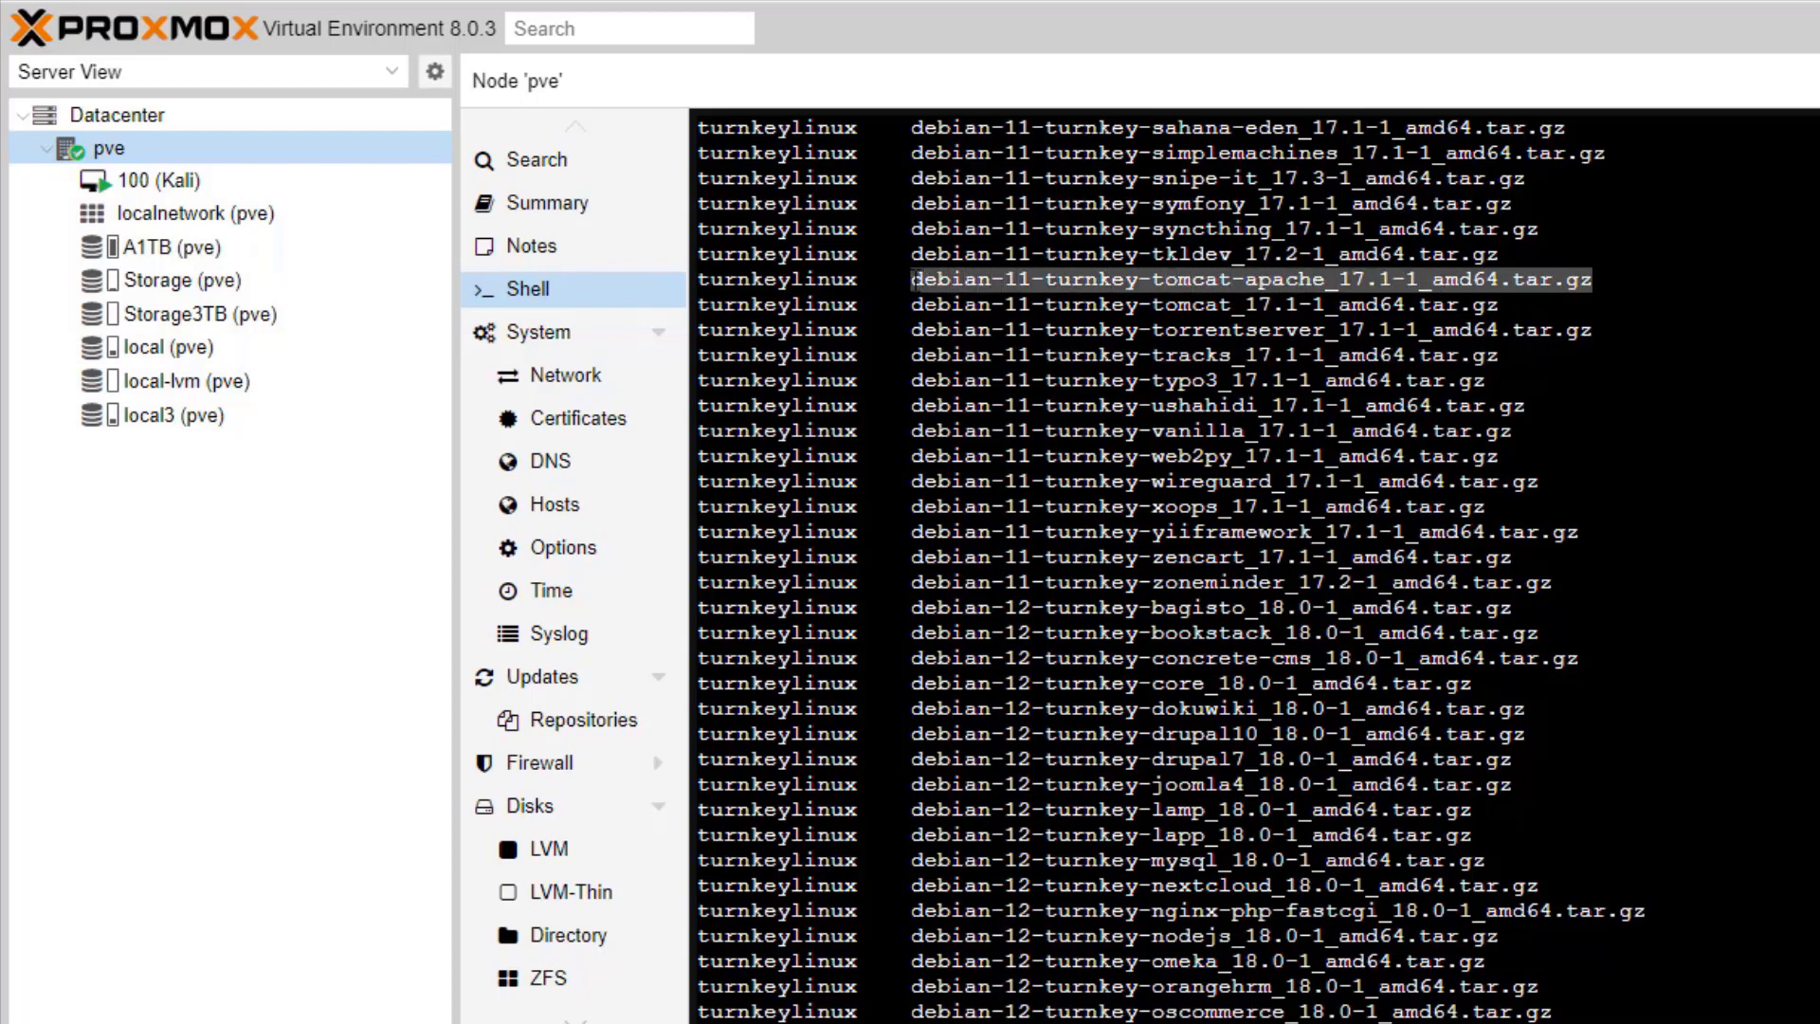
right_click(1175, 278)
click(1268, 423)
scroll(1281, 429, down, 2)
Step: Download the tomcat-apache template to local3 with 'pveam download local3'
click(900, 1010)
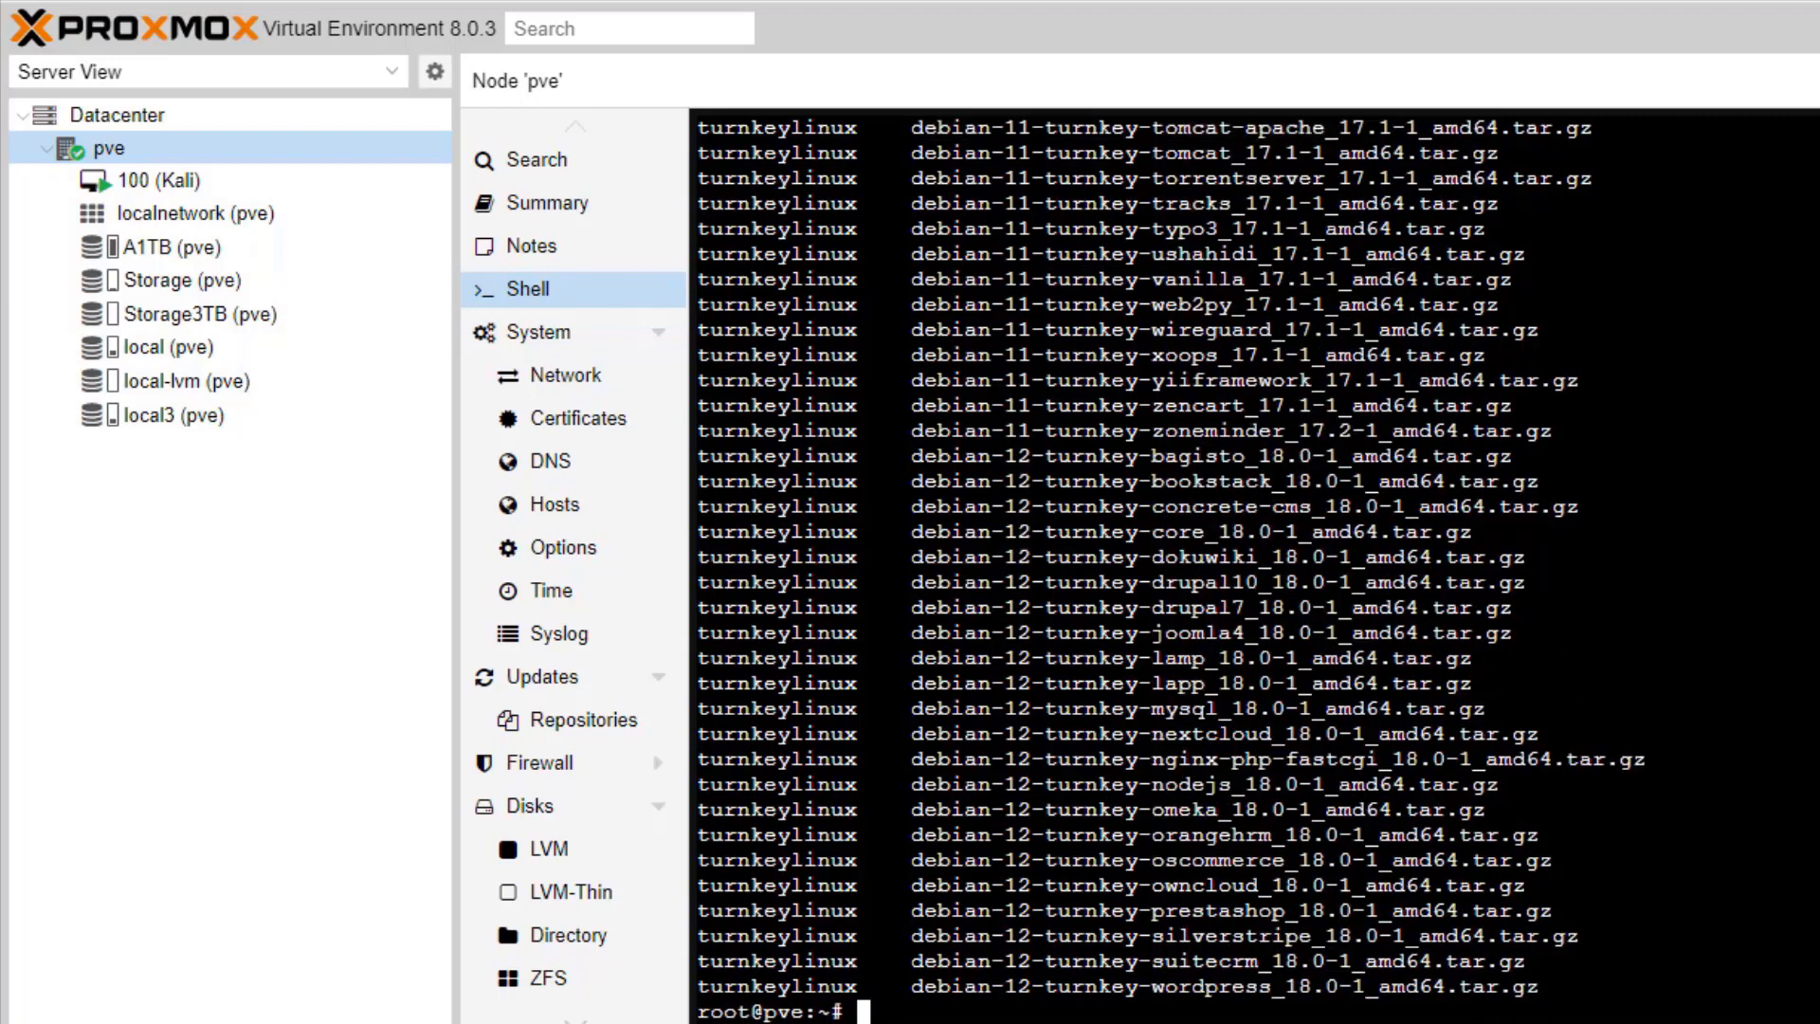
text(pveam doq)
text(nloa)
key(BackSpace)
key(BackSpace)
key(BackSpace)
key(BackSpace)
key(BackSpace)
text(wnload)
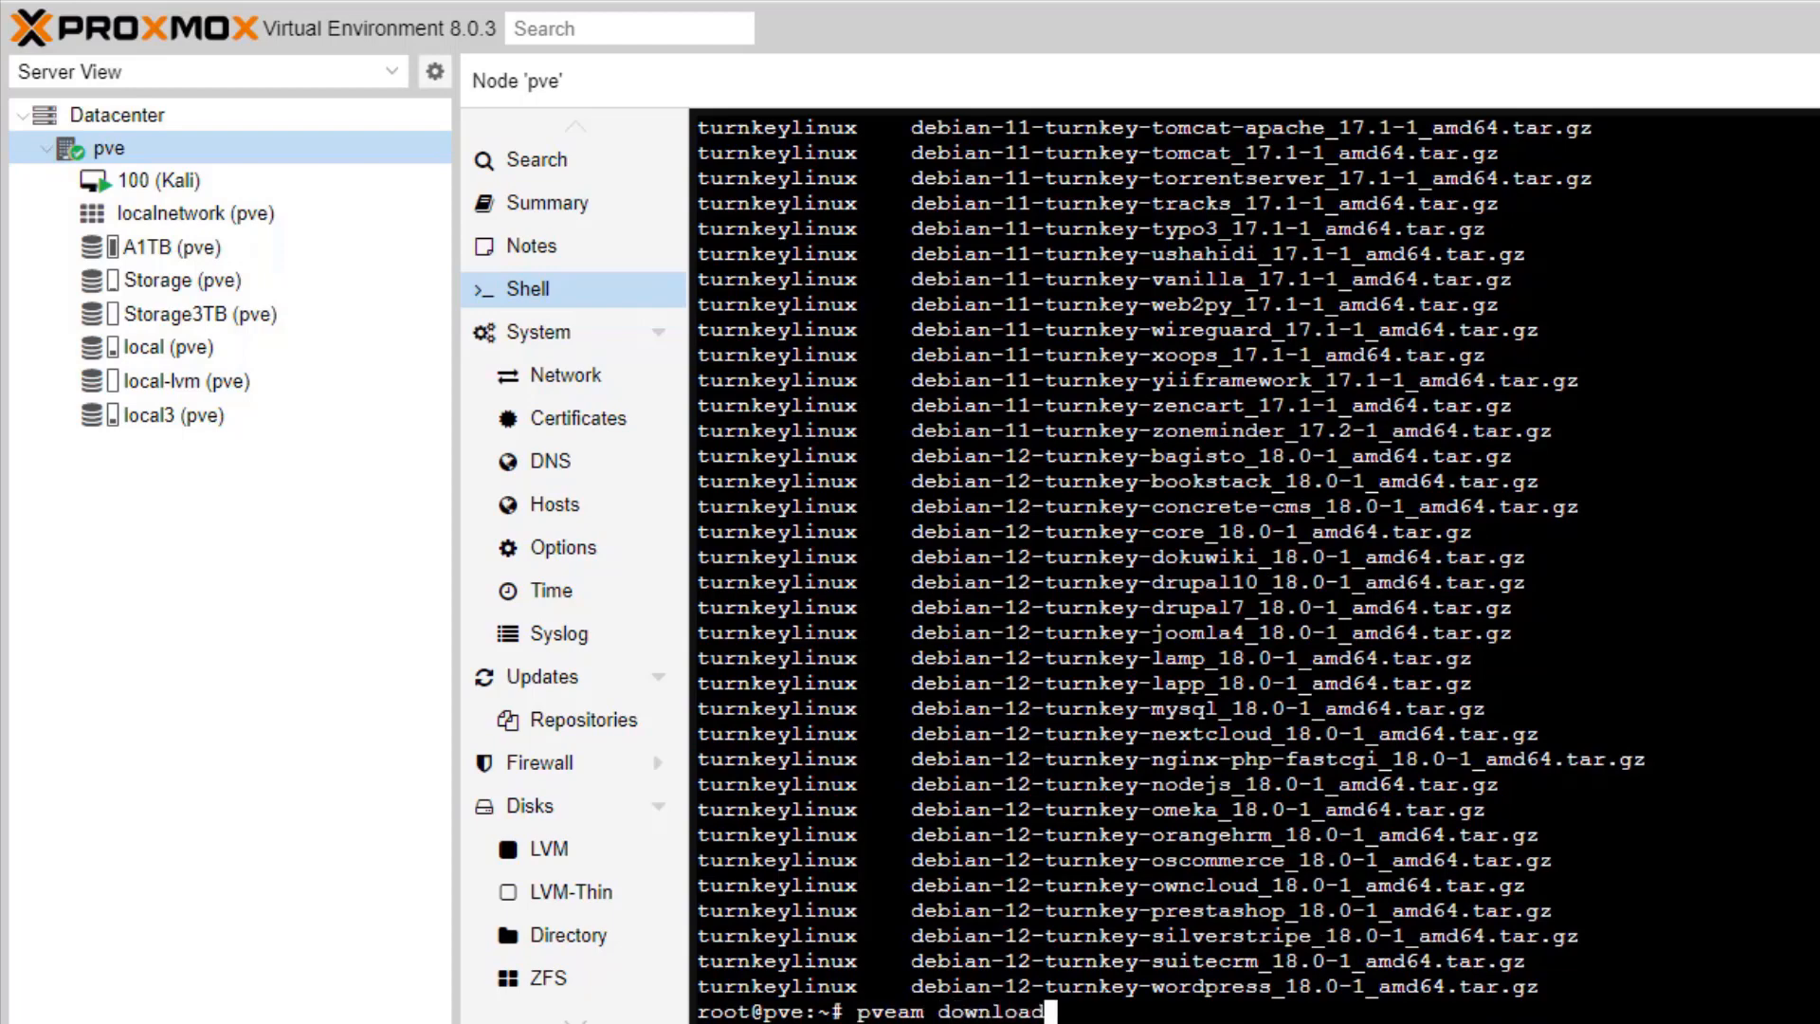
text( local3)
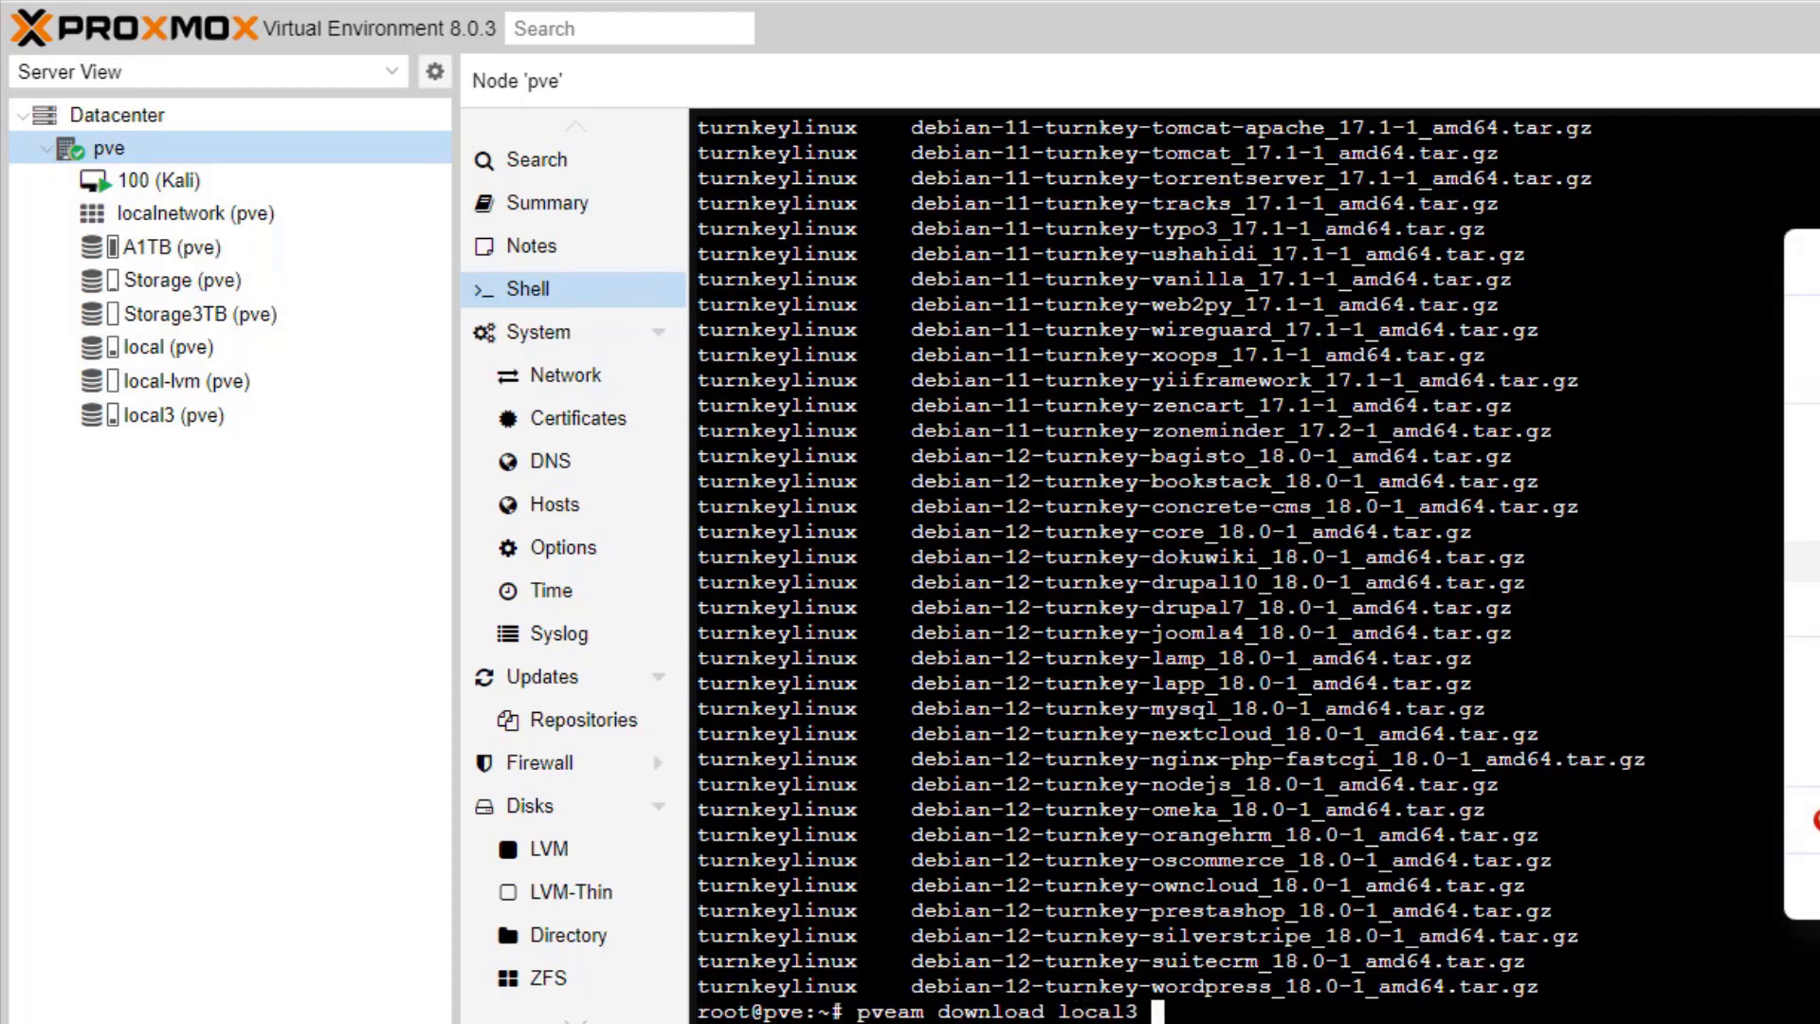
key(ctrl+shift+v)
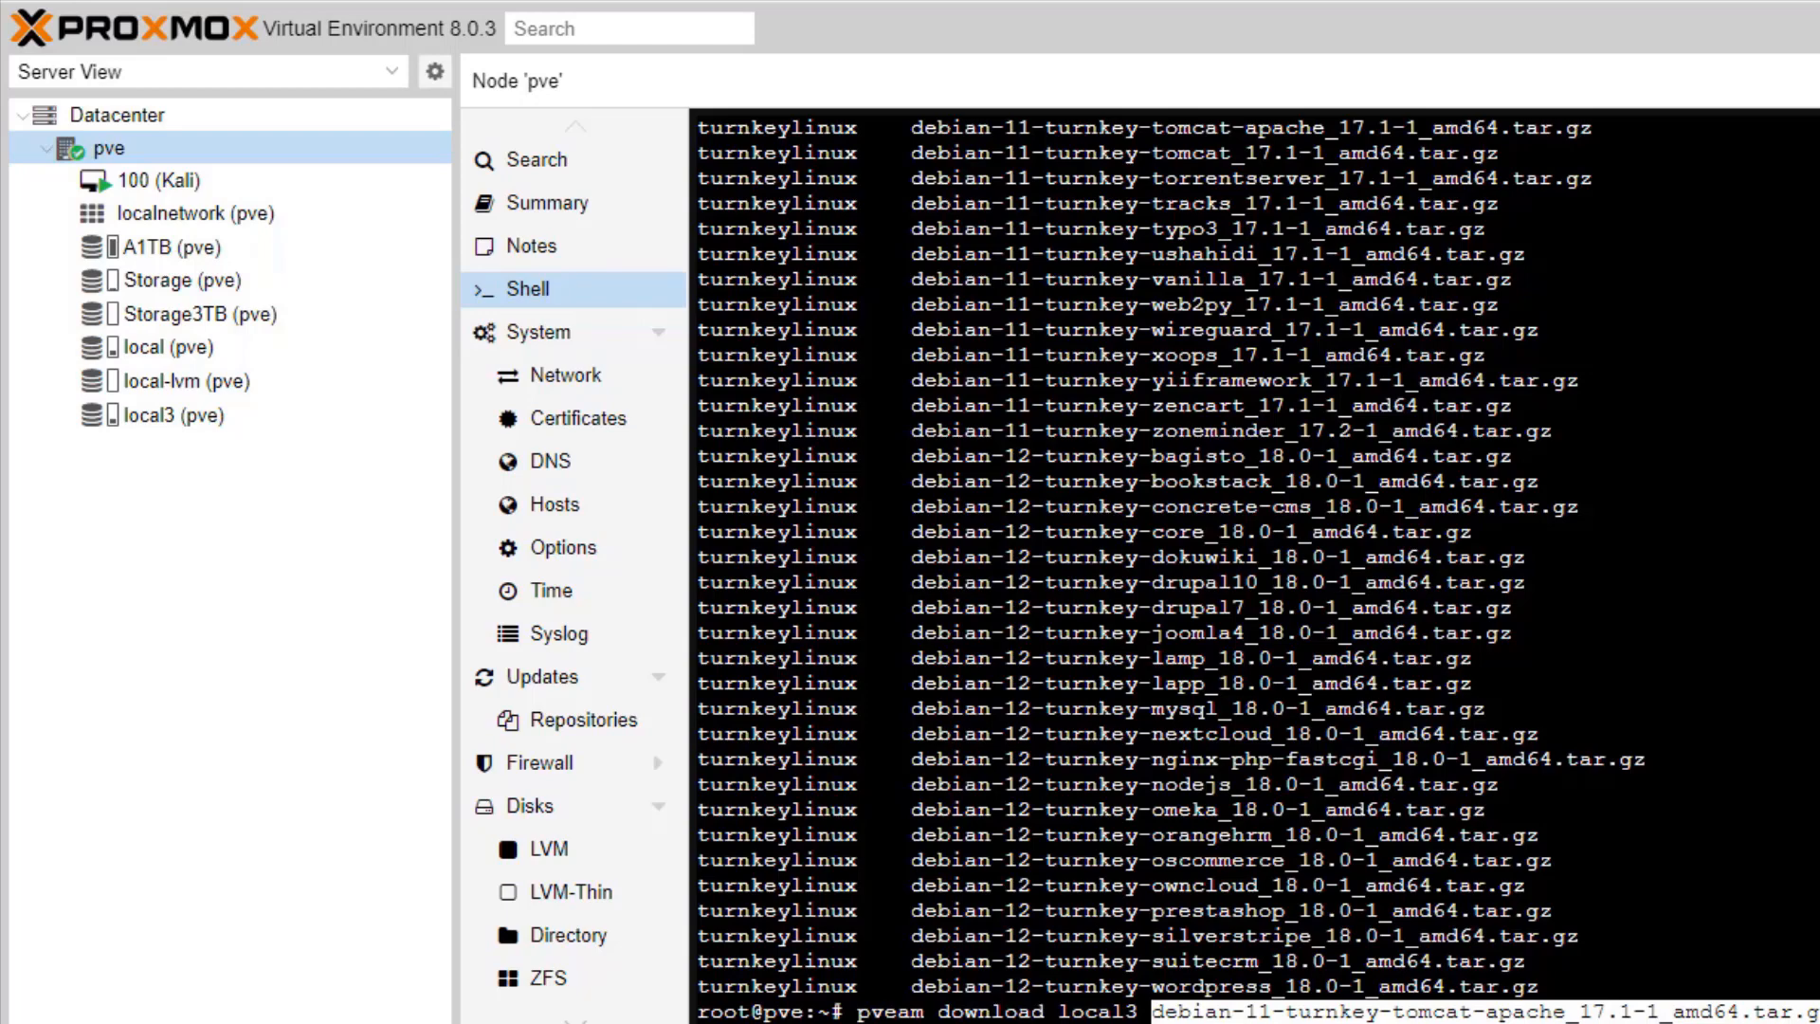
key(Return)
key(Return)
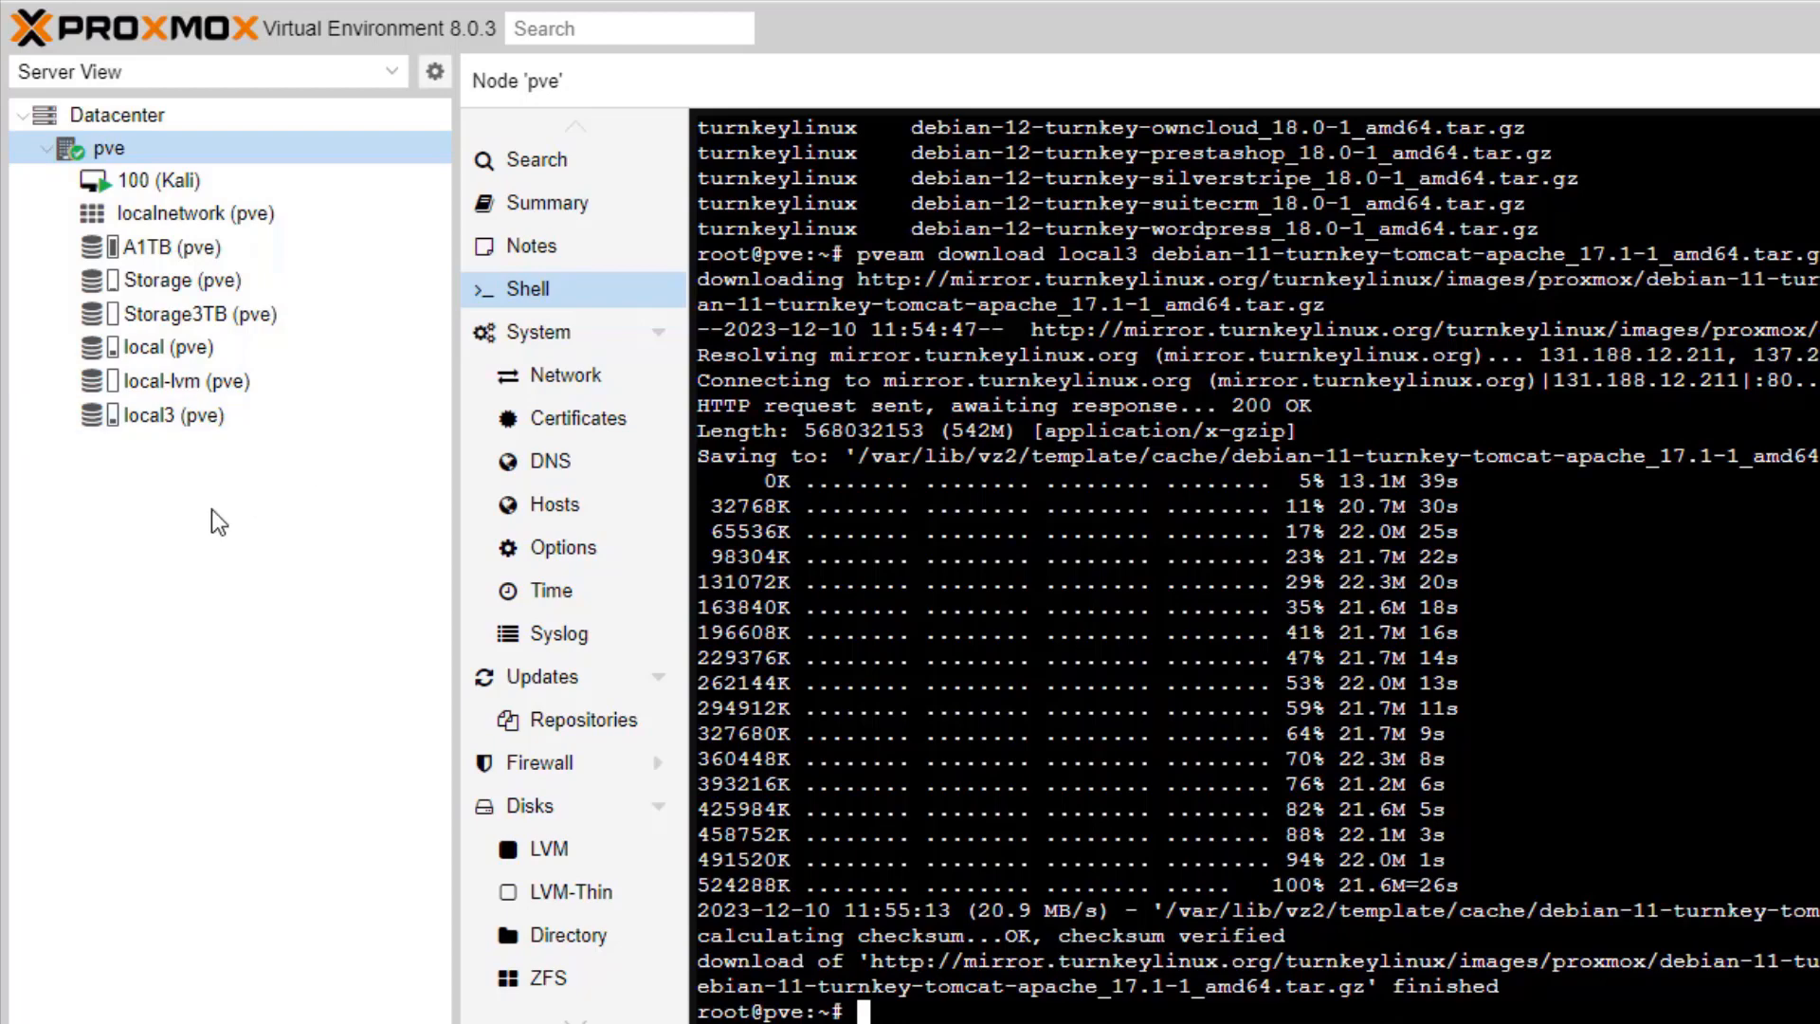
click(121, 115)
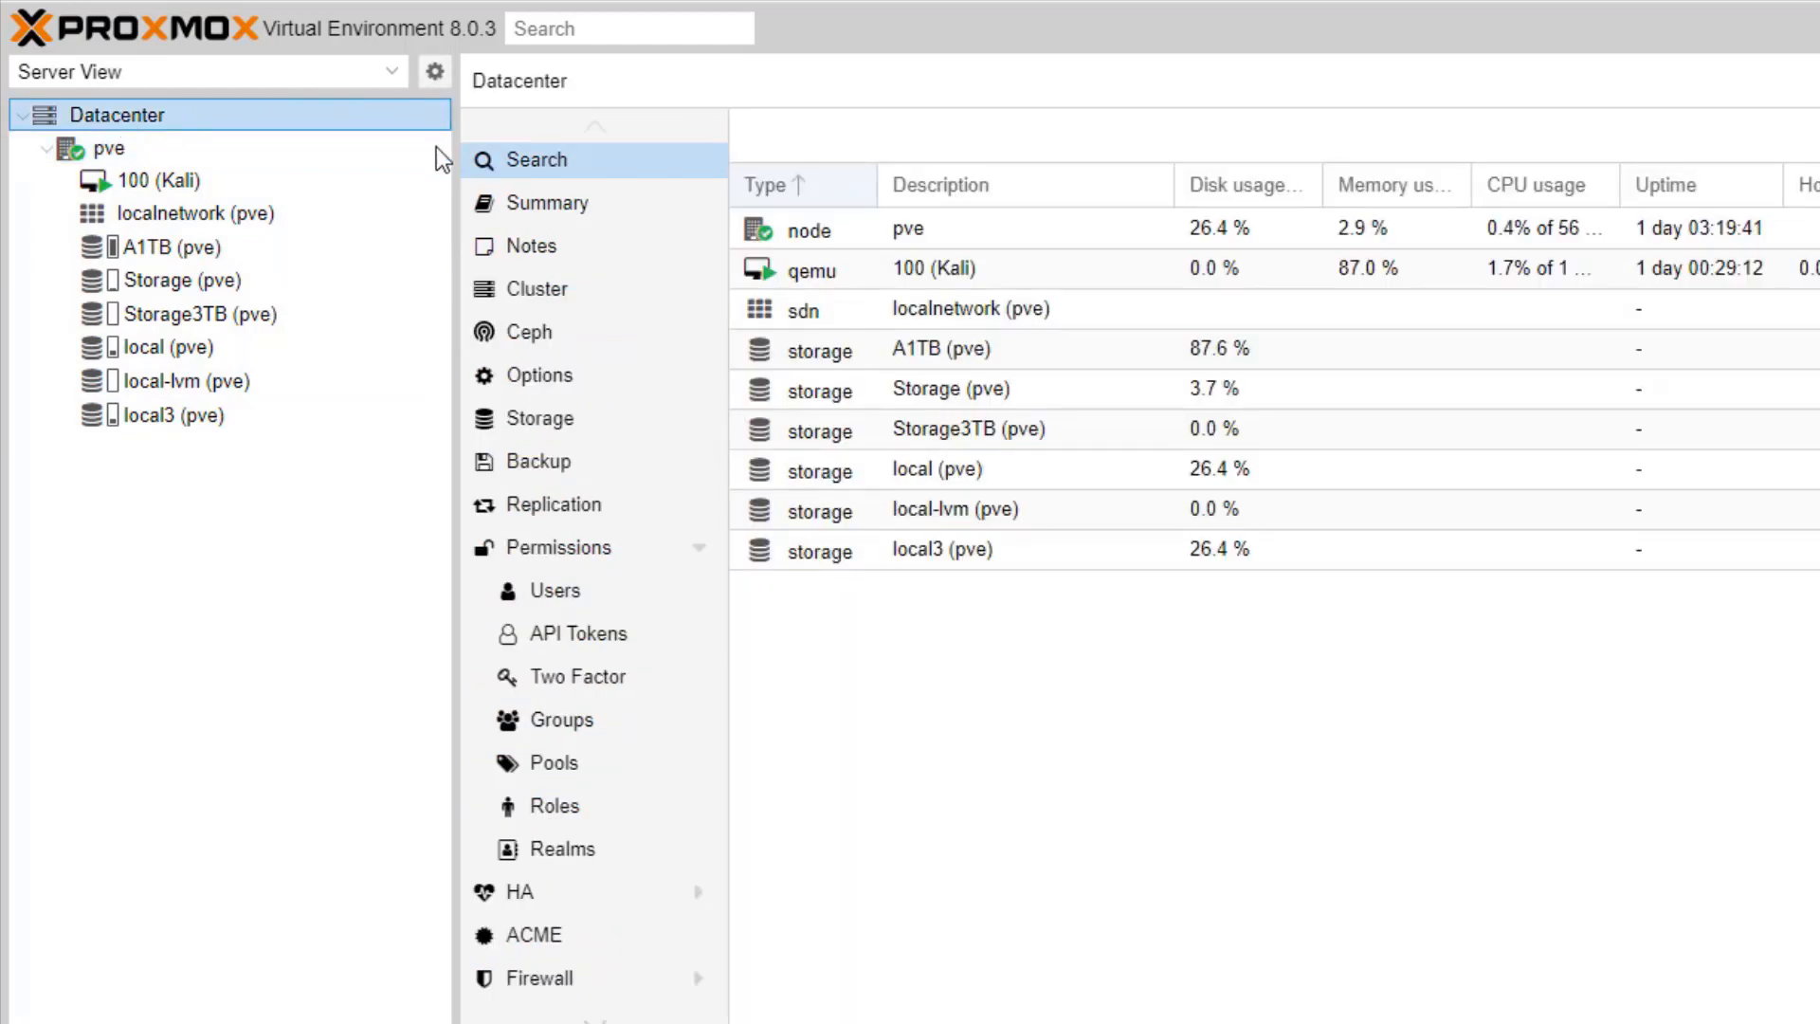
Step: Show the Datacenter Summary: healthy node at 0% CPU, 3% memory, 4% storage
click(552, 204)
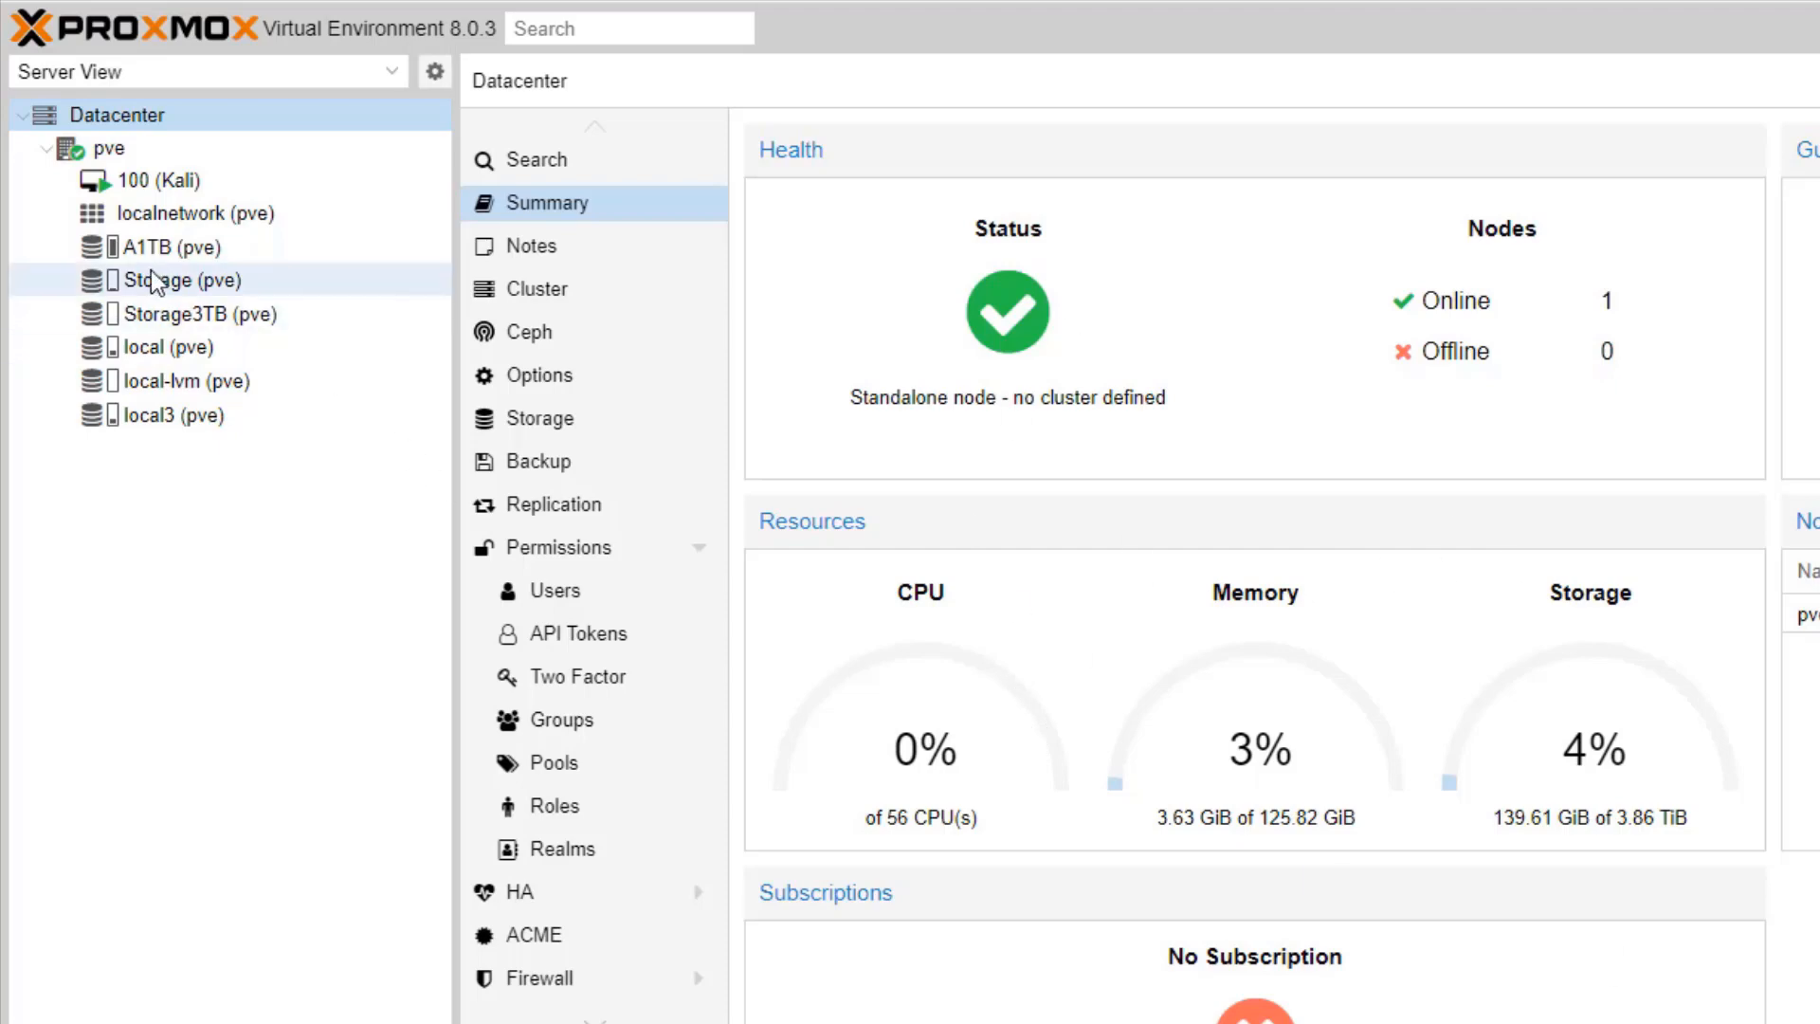
Step: Open local3 storage to list its CentOS Stream 9 and TurnKey WordPress ISOs
click(121, 145)
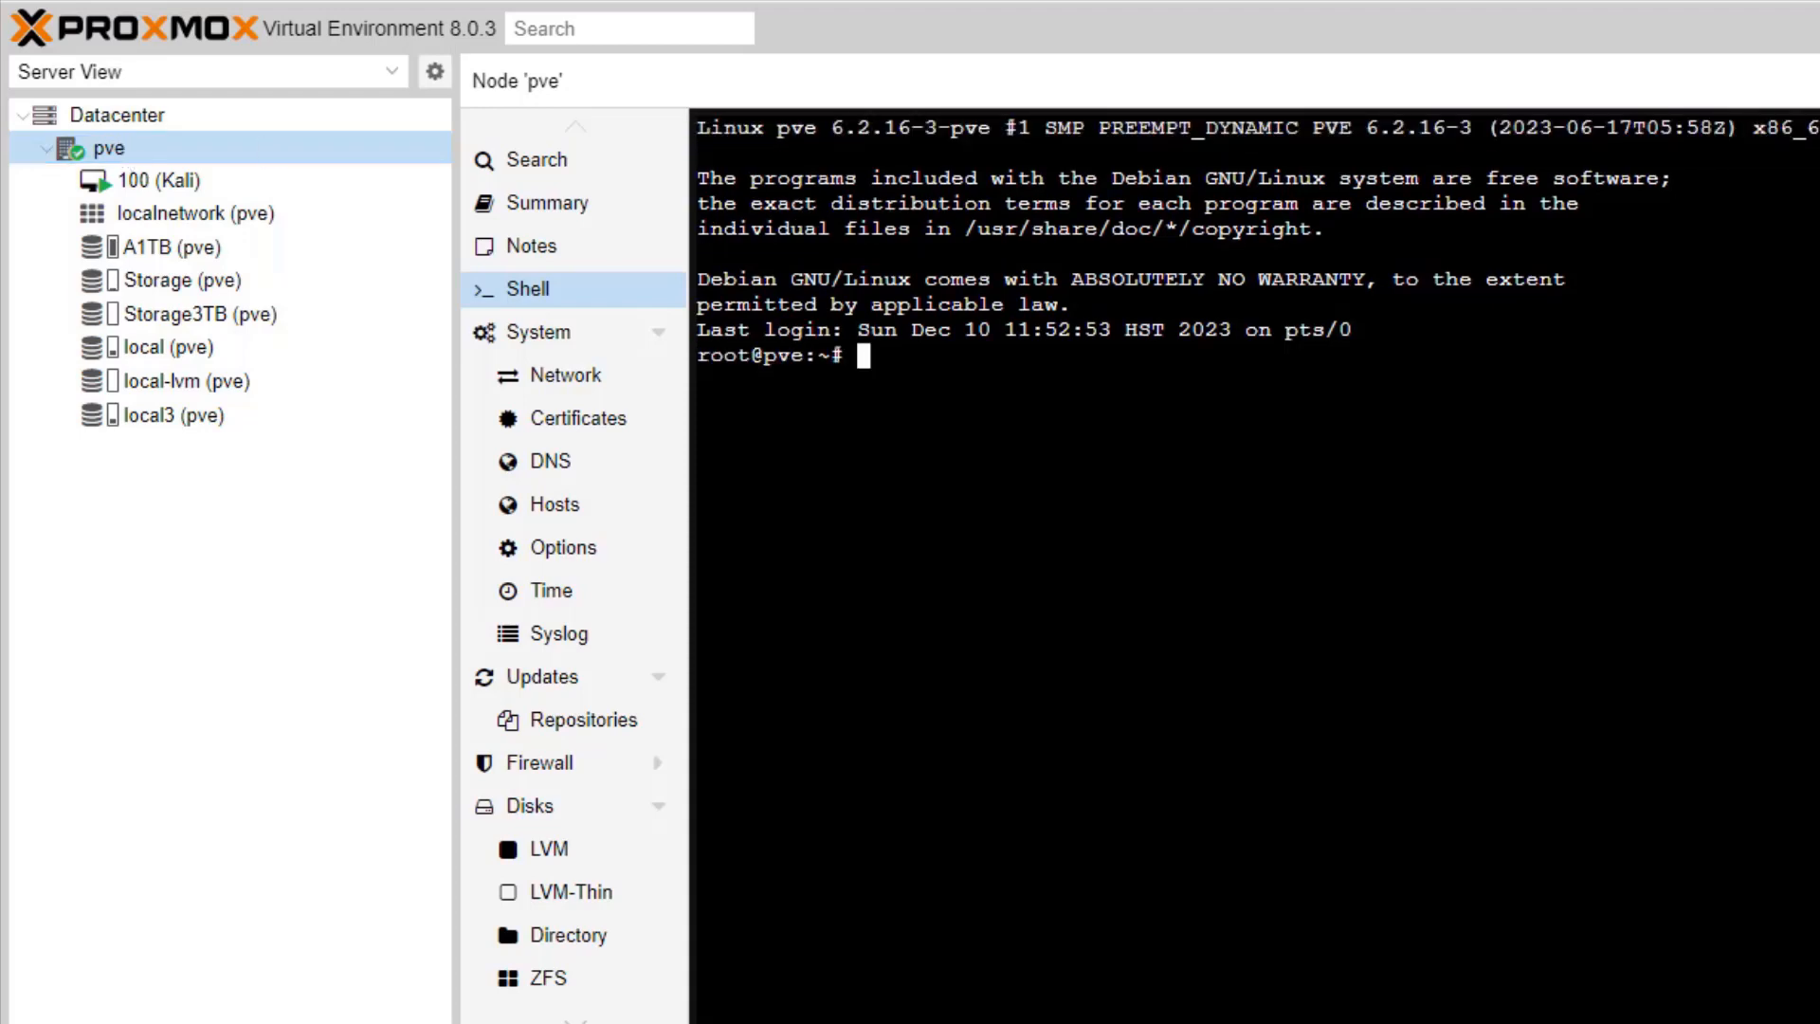
click(179, 417)
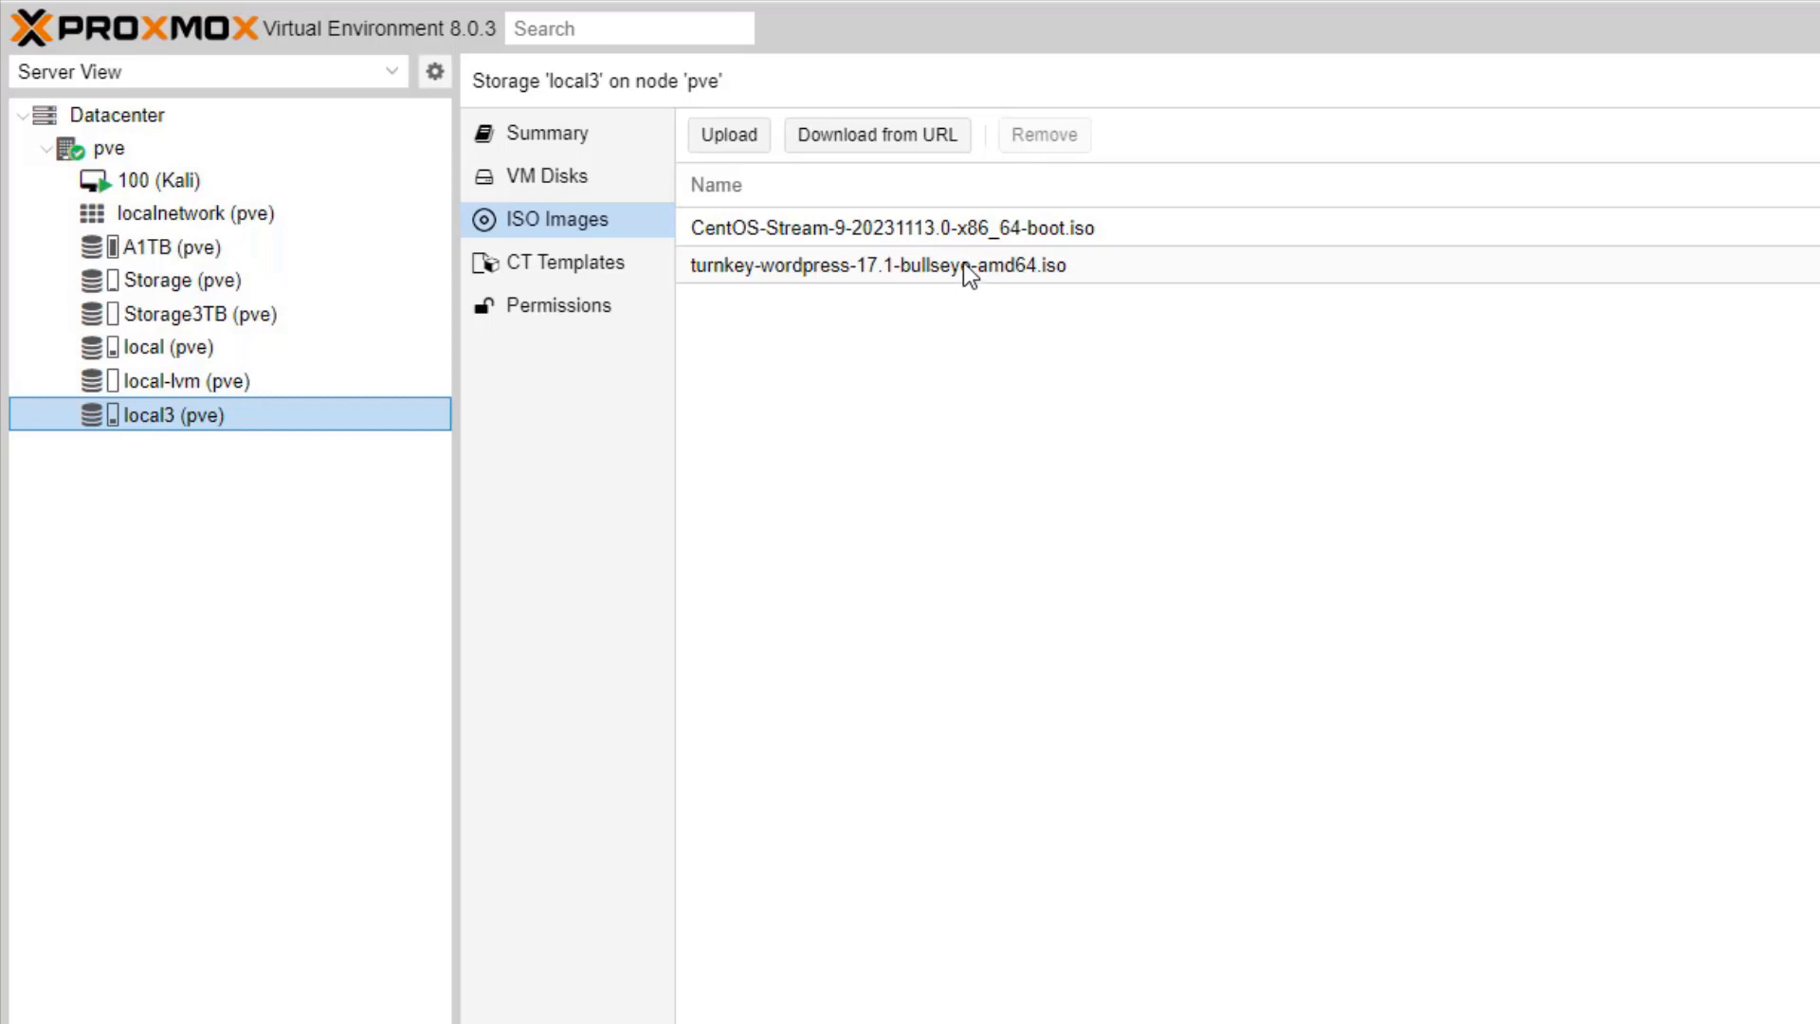
Step: Confirm local3 holds the tomcat-apache, ubuntu-23.04 and ubuntu-23.10 container templates
click(582, 266)
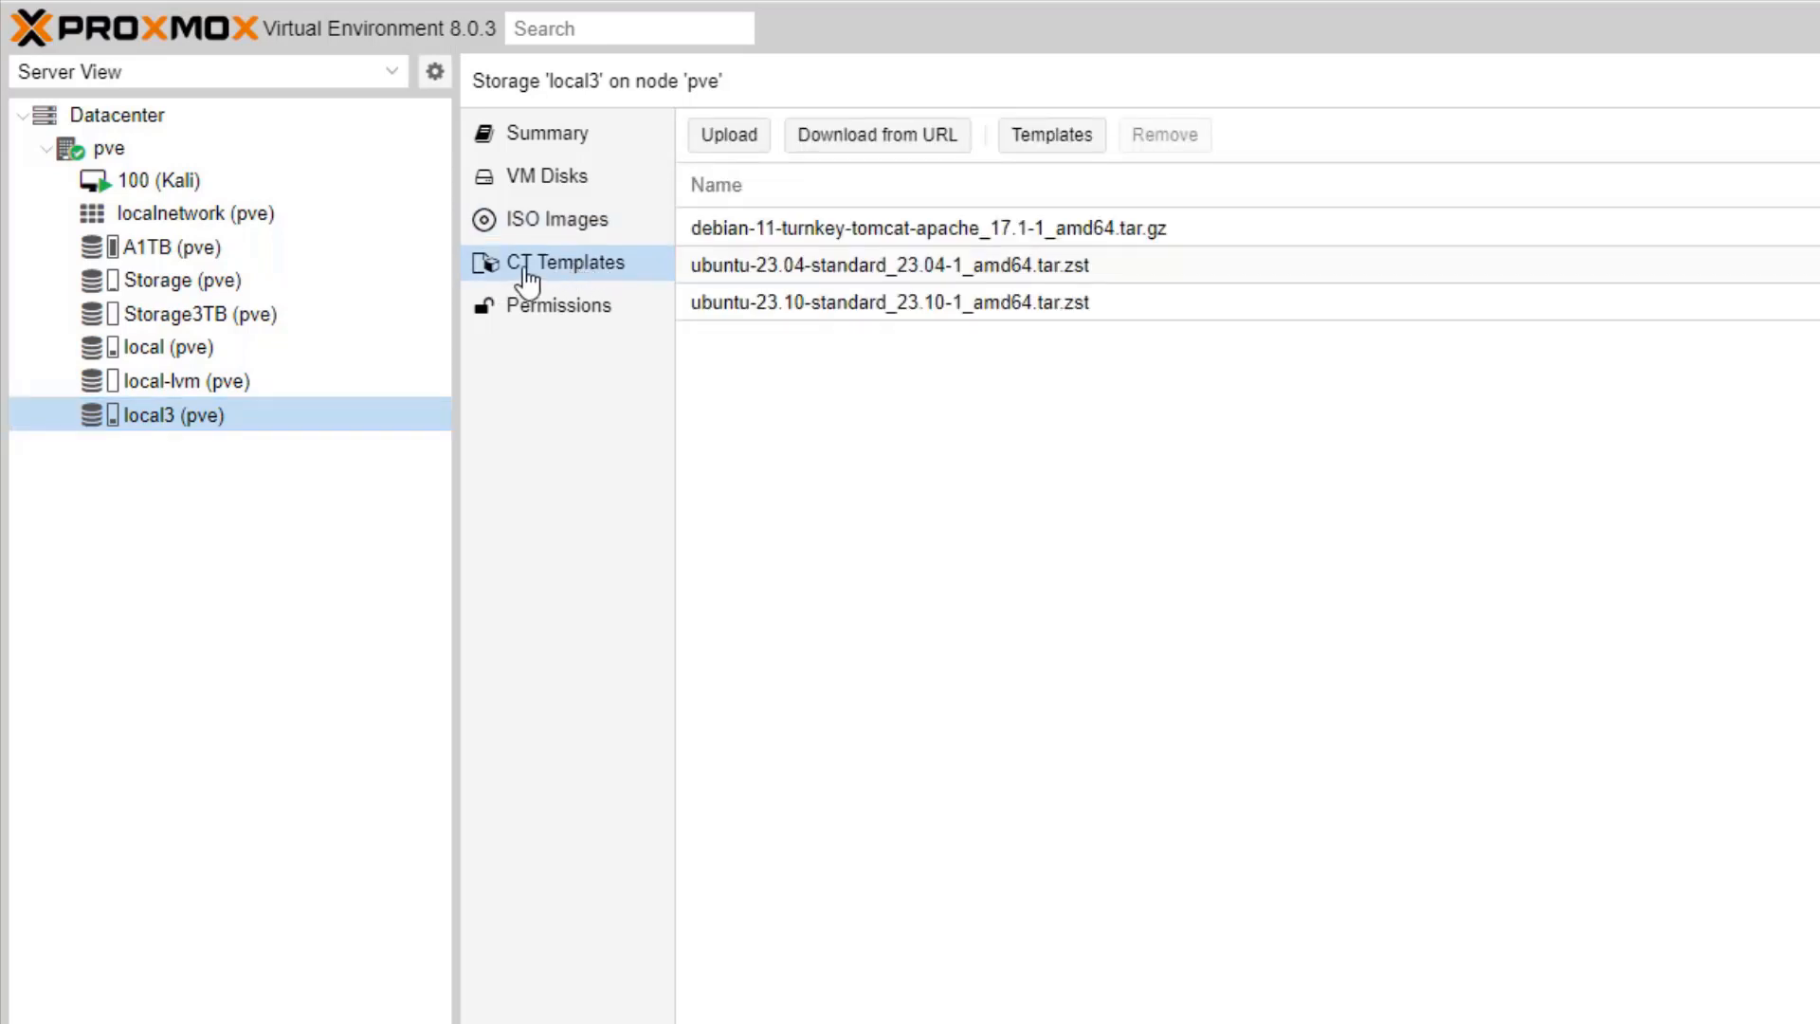
click(555, 227)
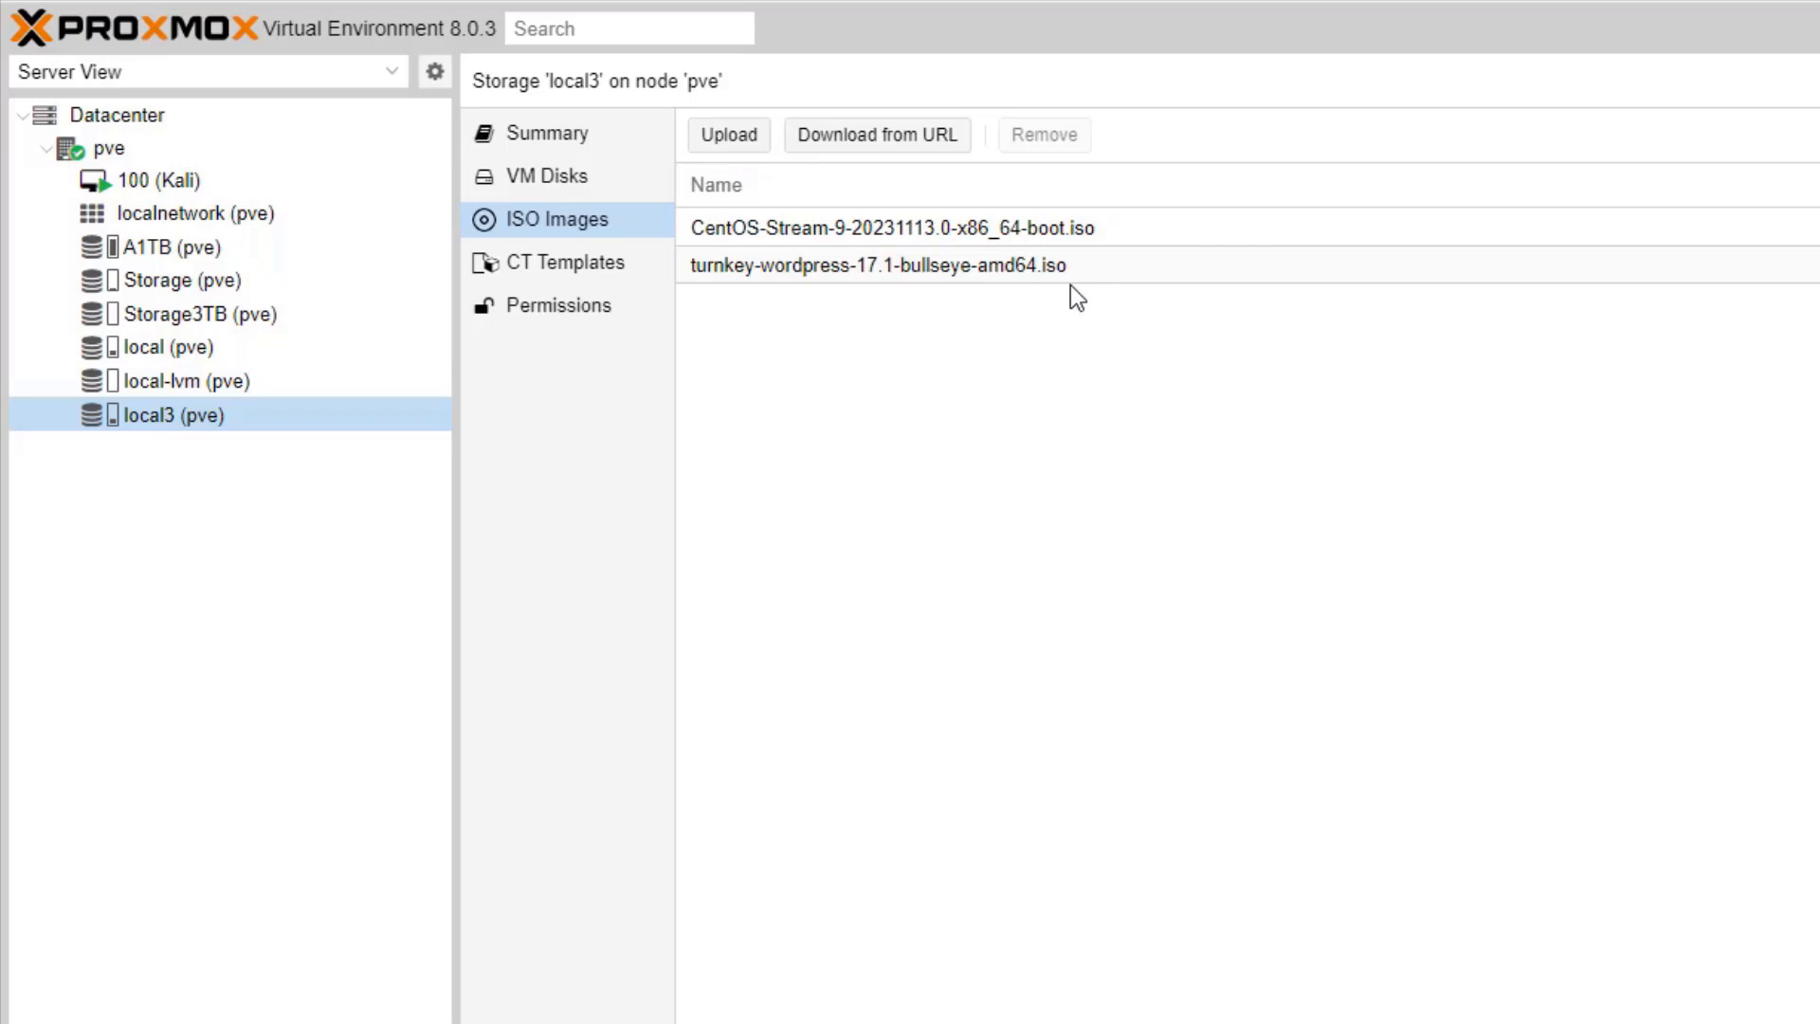
click(558, 275)
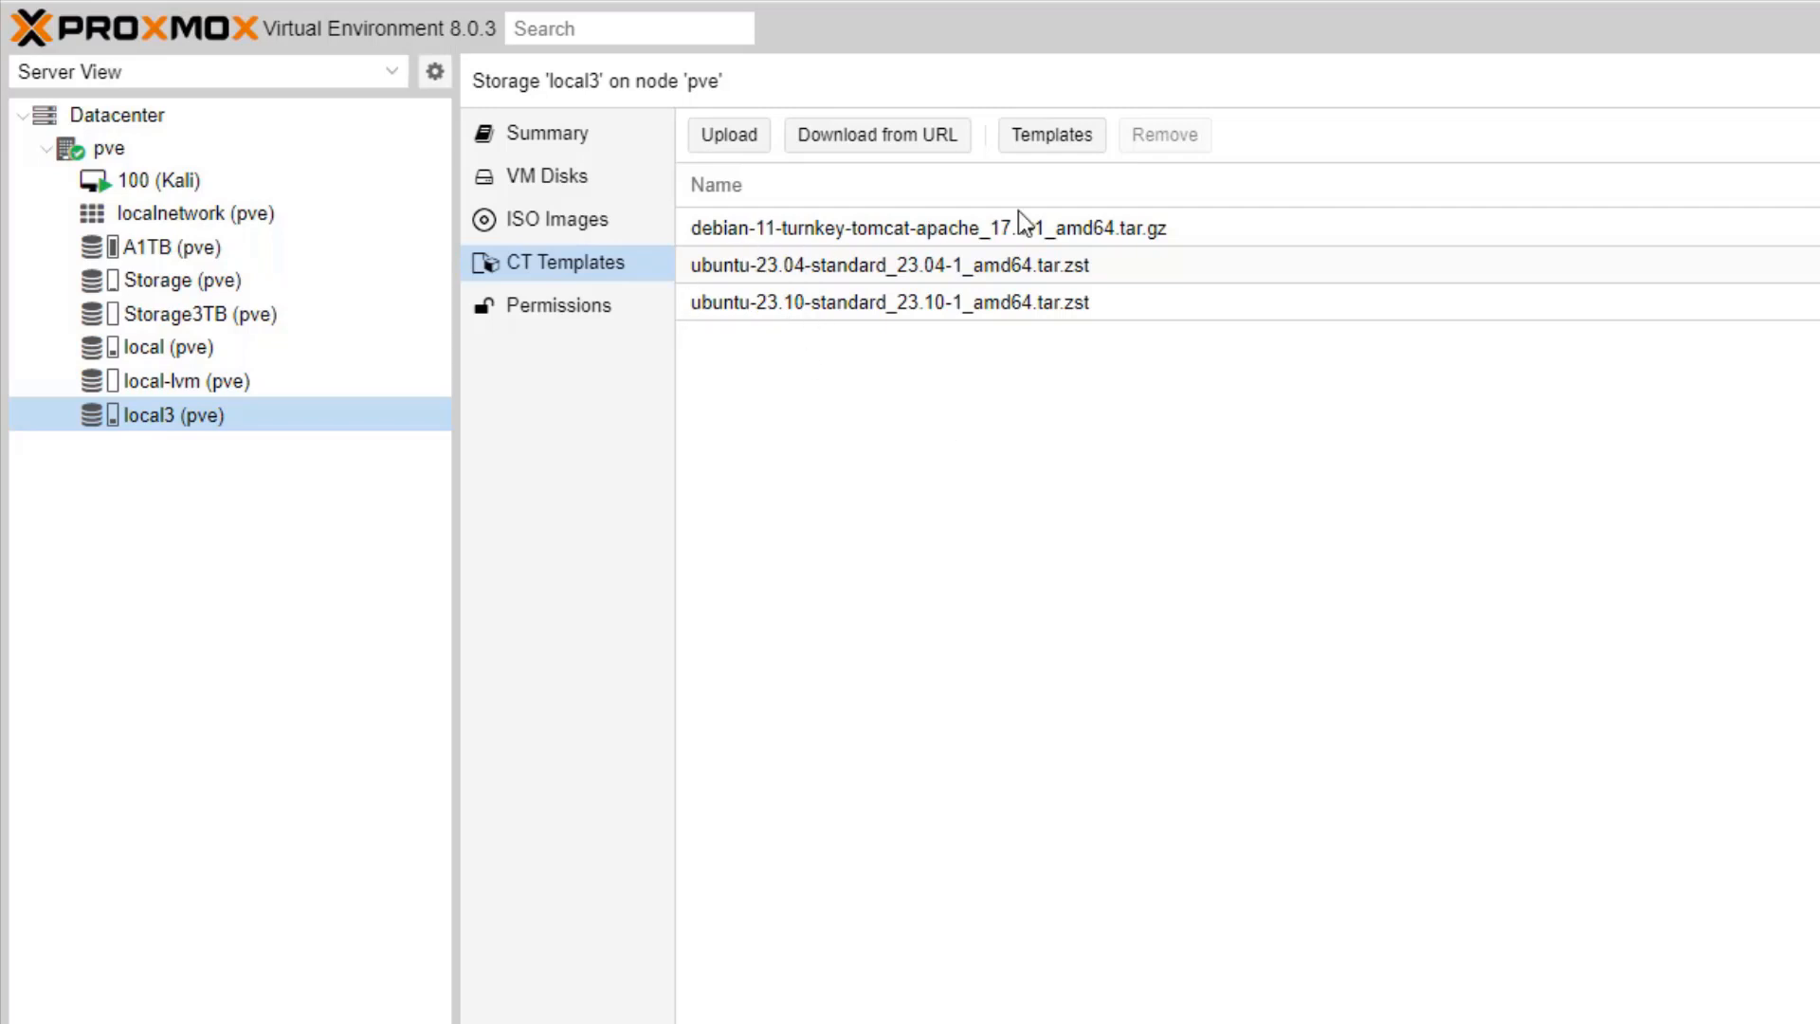
click(1196, 225)
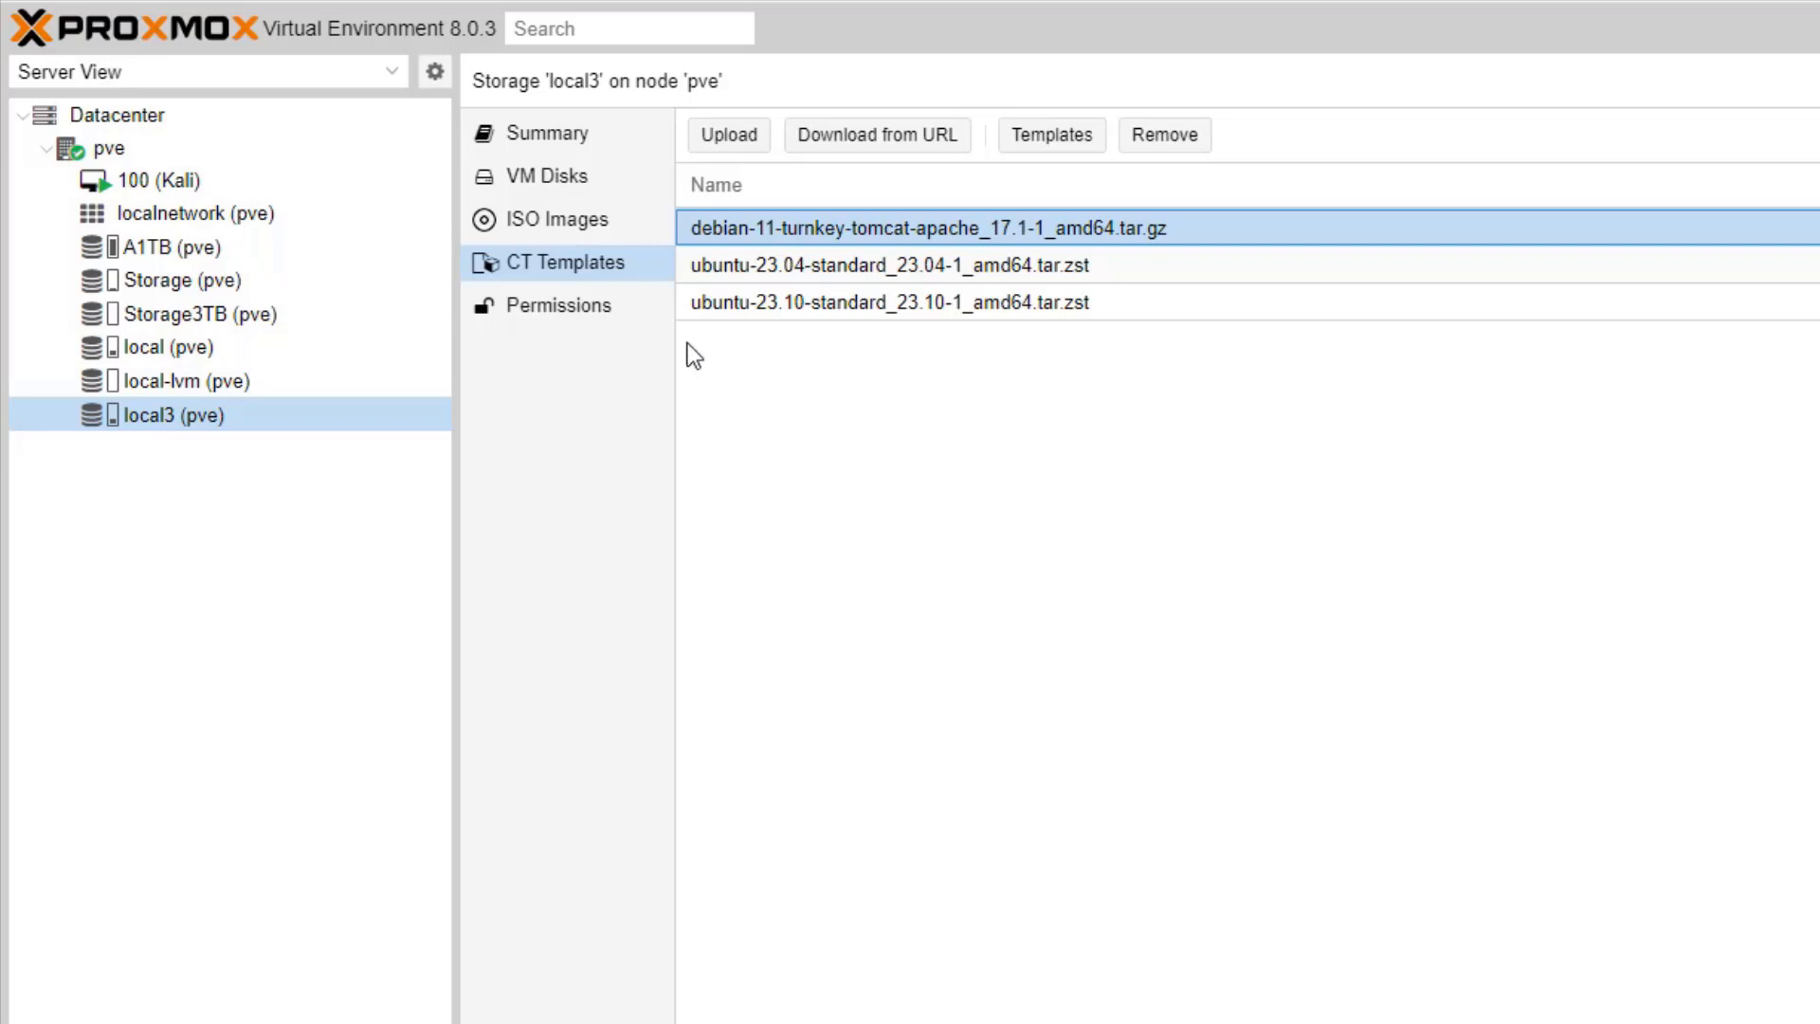
click(115, 149)
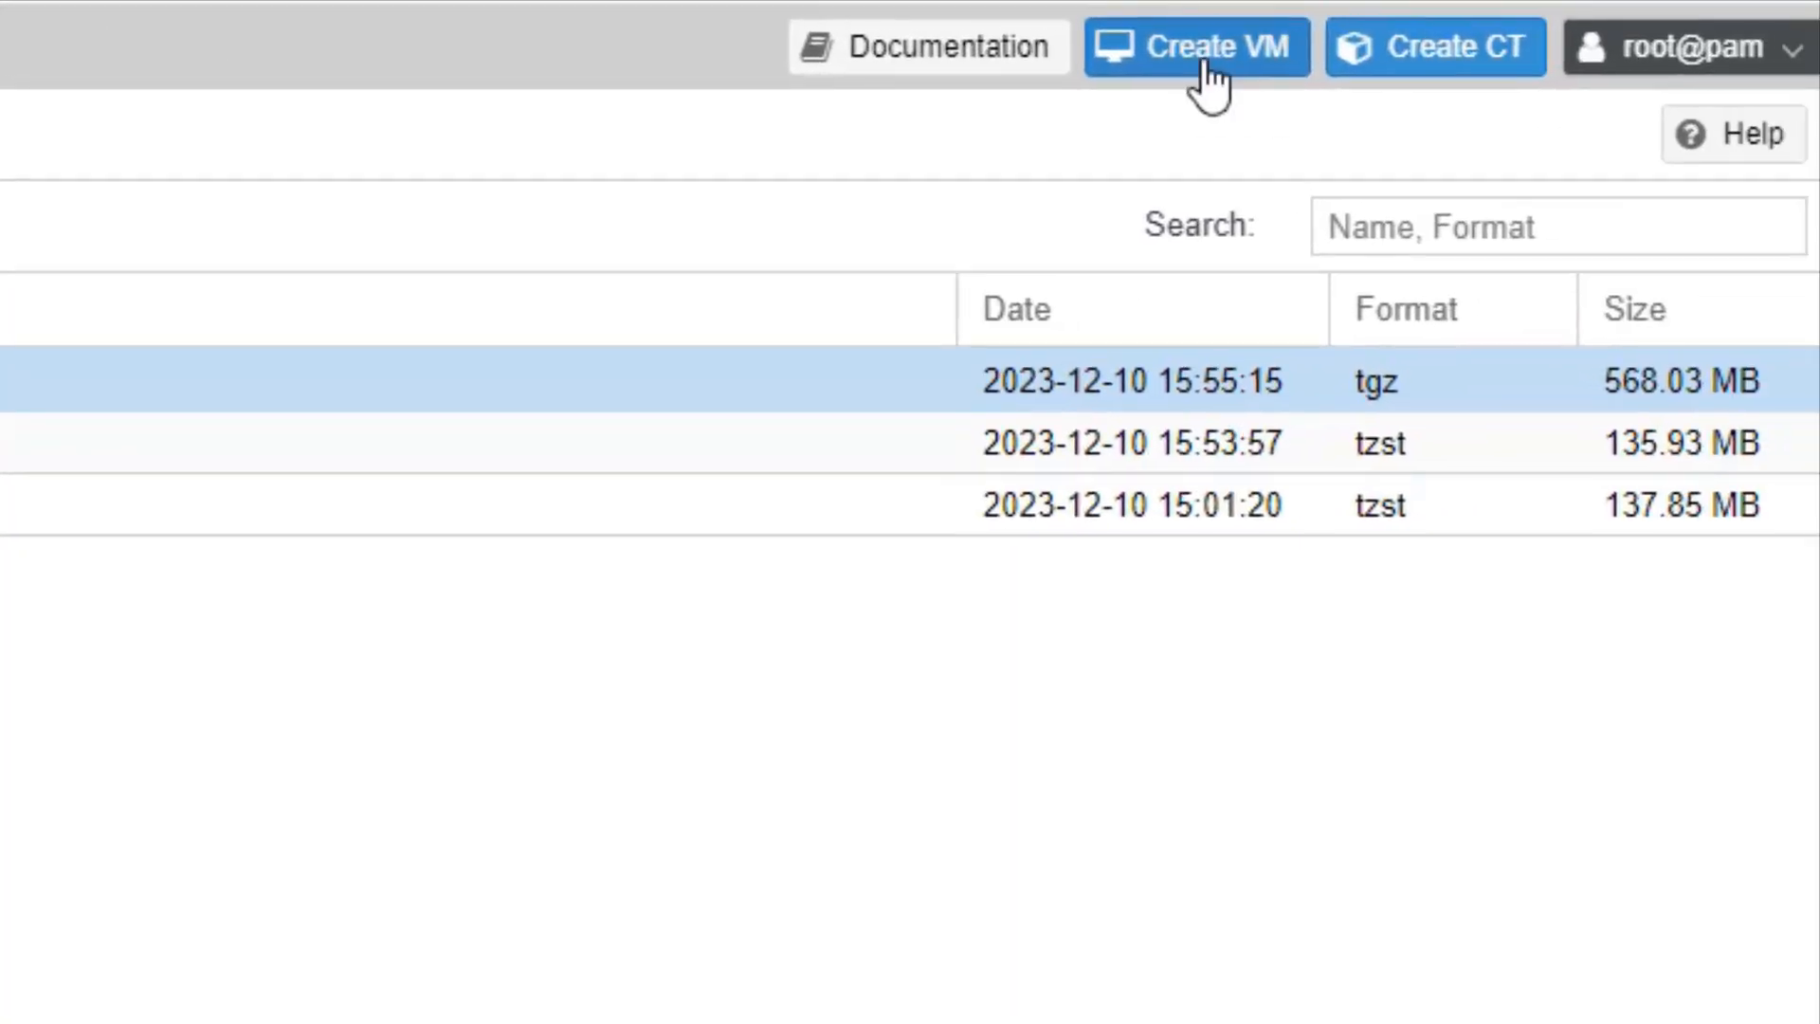
Step: Start a new container with CT ID 101, hostname ubuntu23, and unprivileged turned off
click(1393, 44)
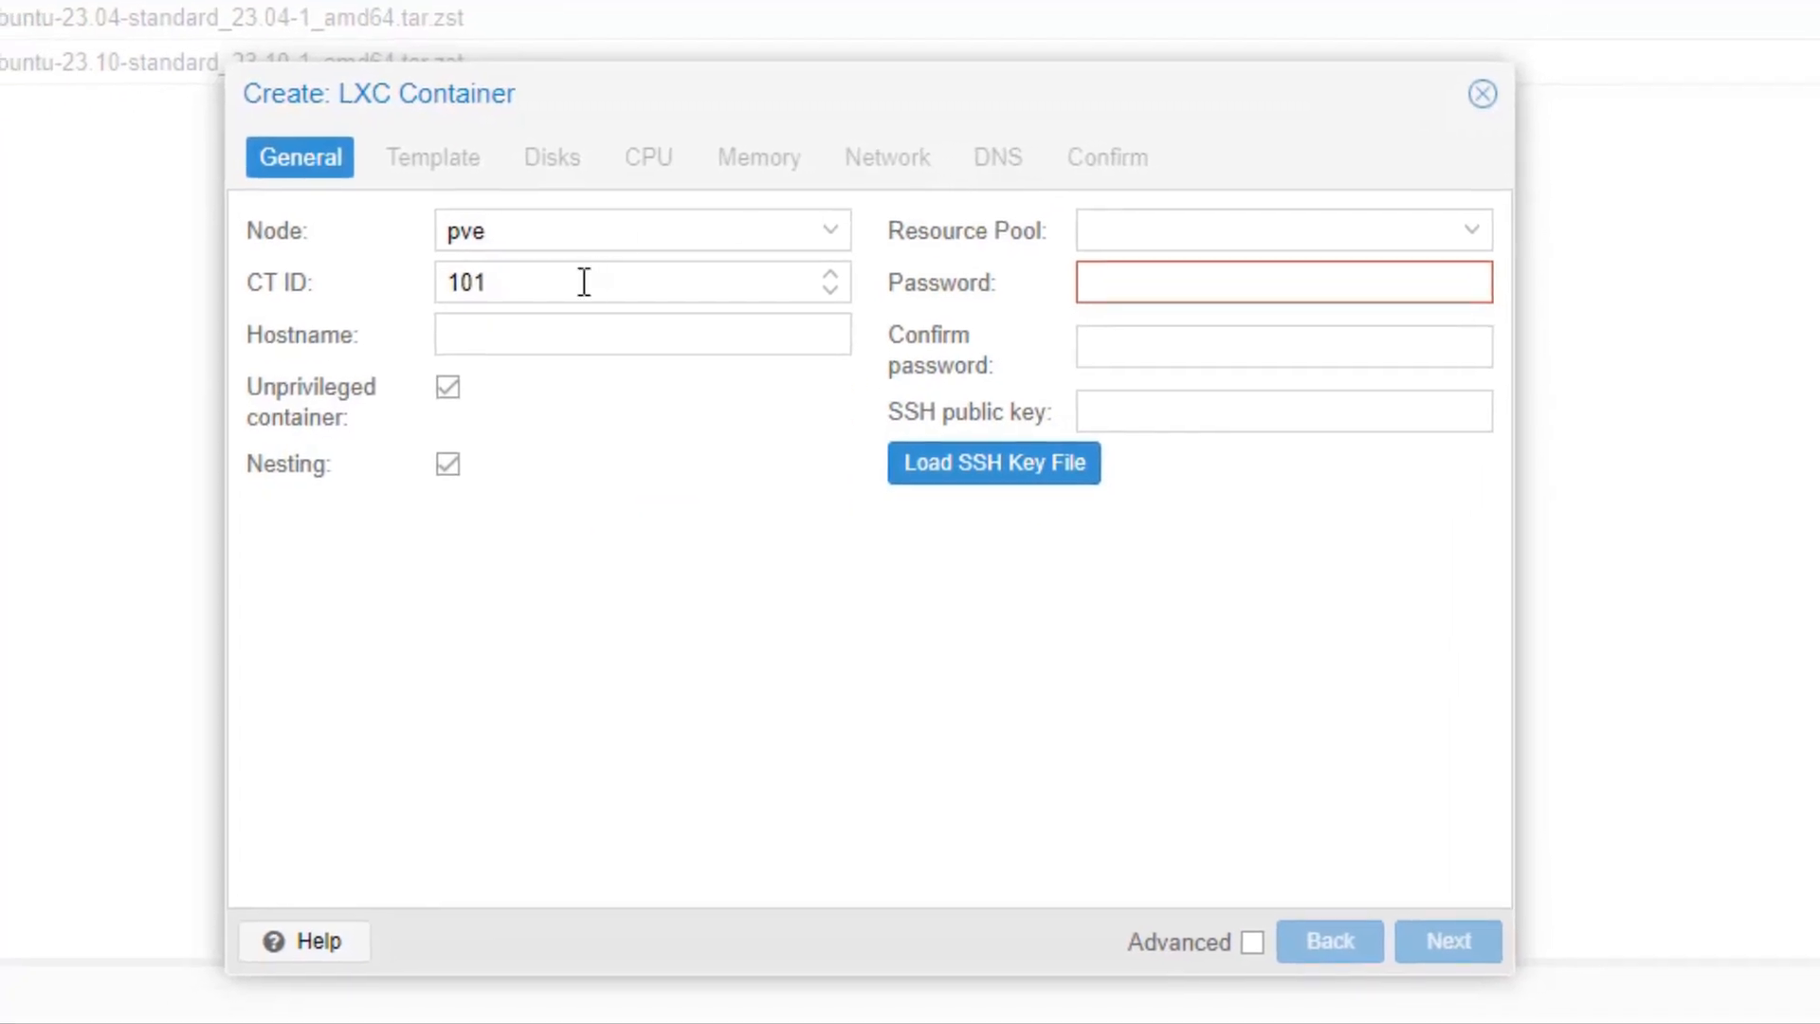
click(555, 339)
text(ub)
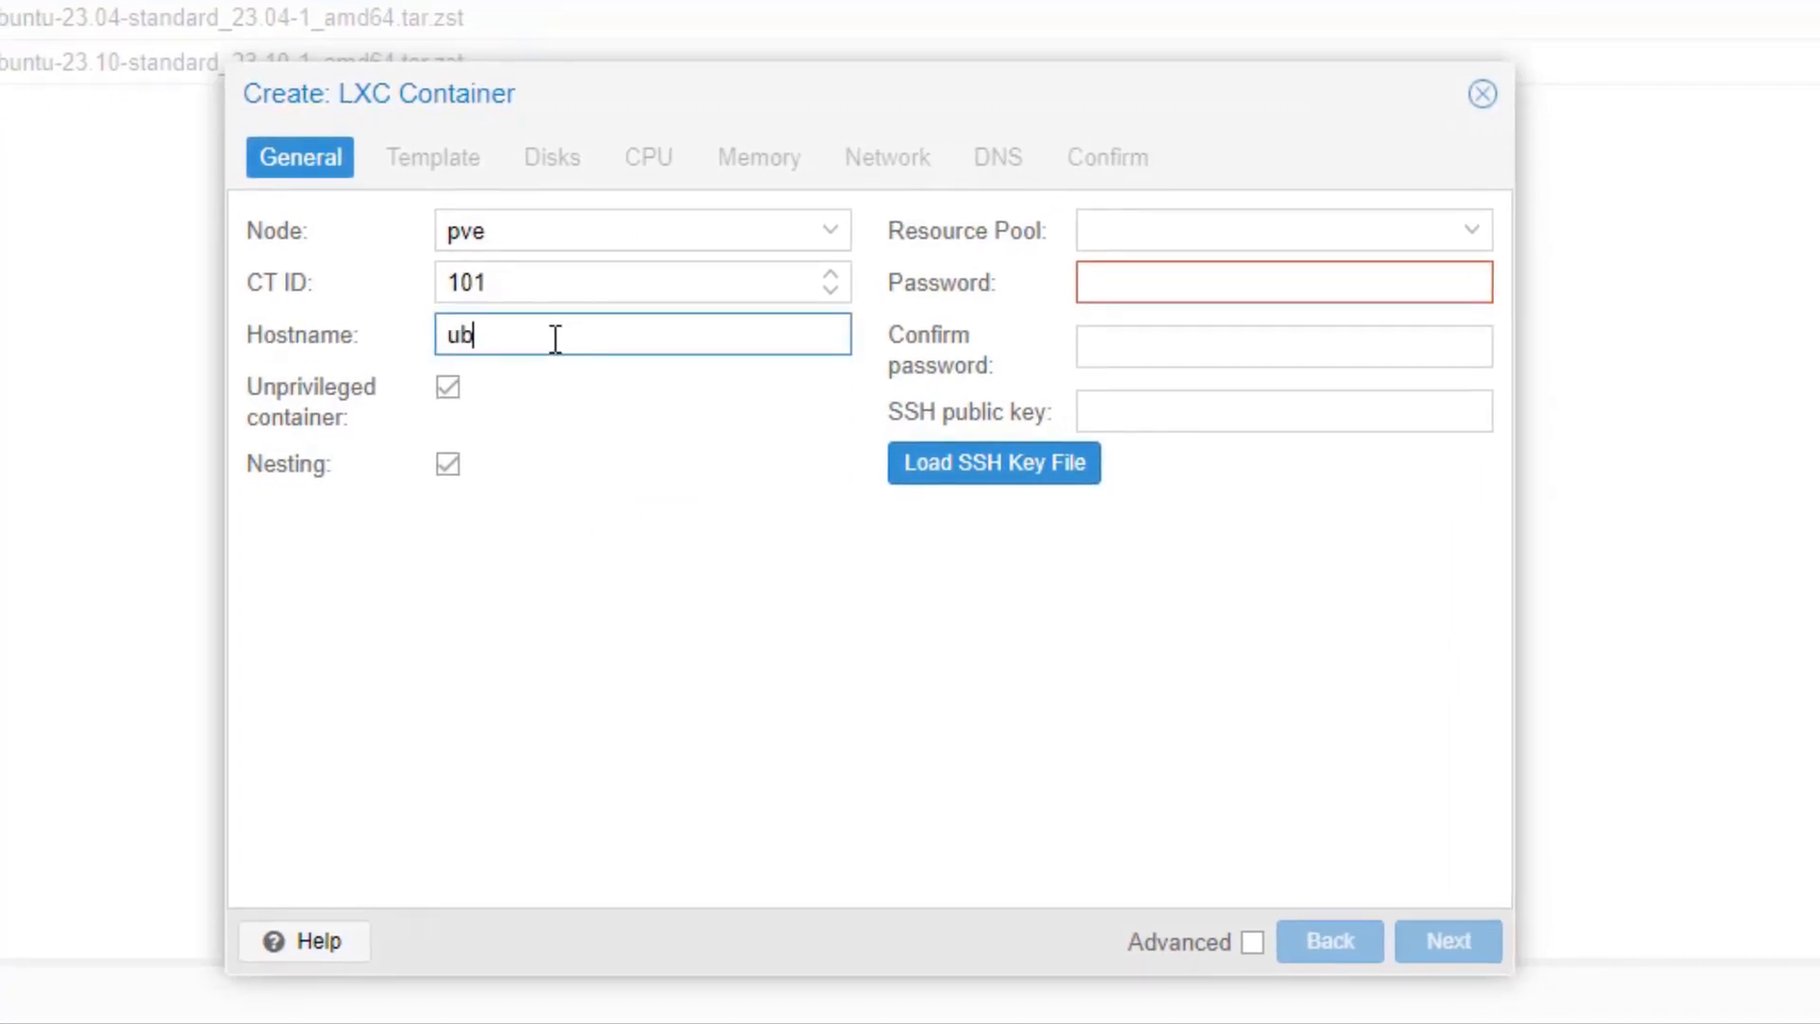
text(untu23)
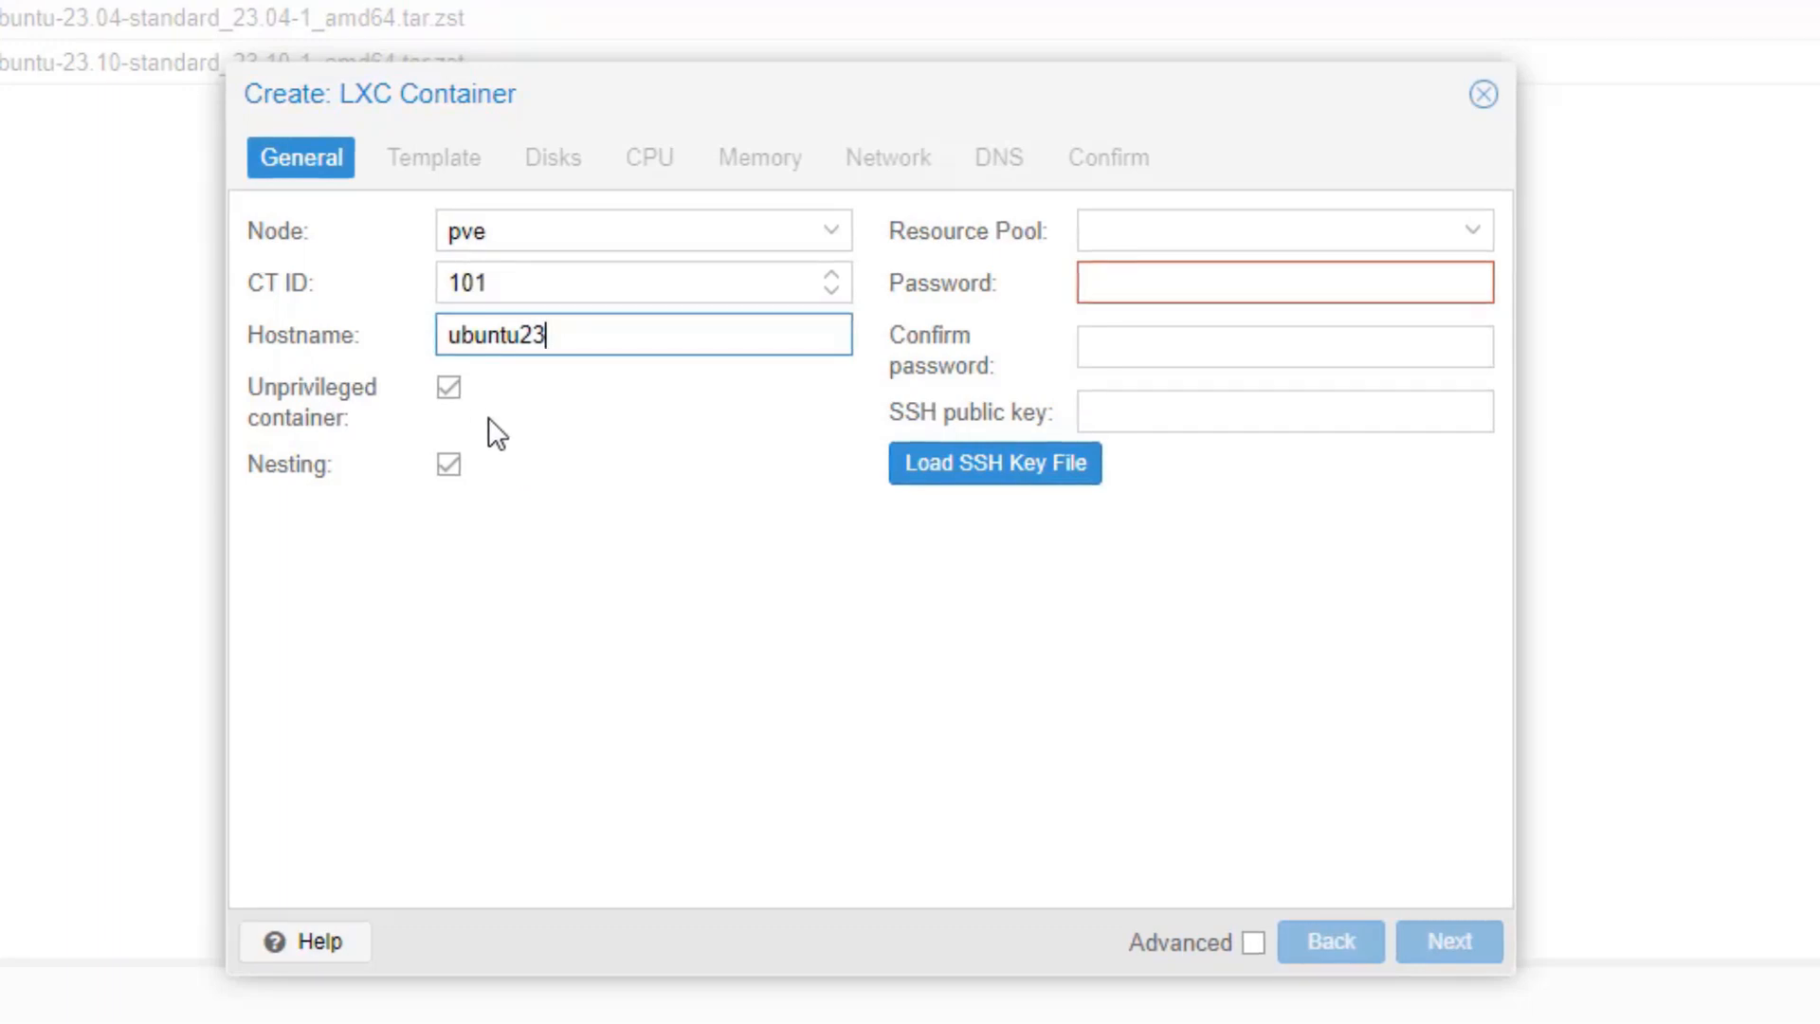
click(451, 396)
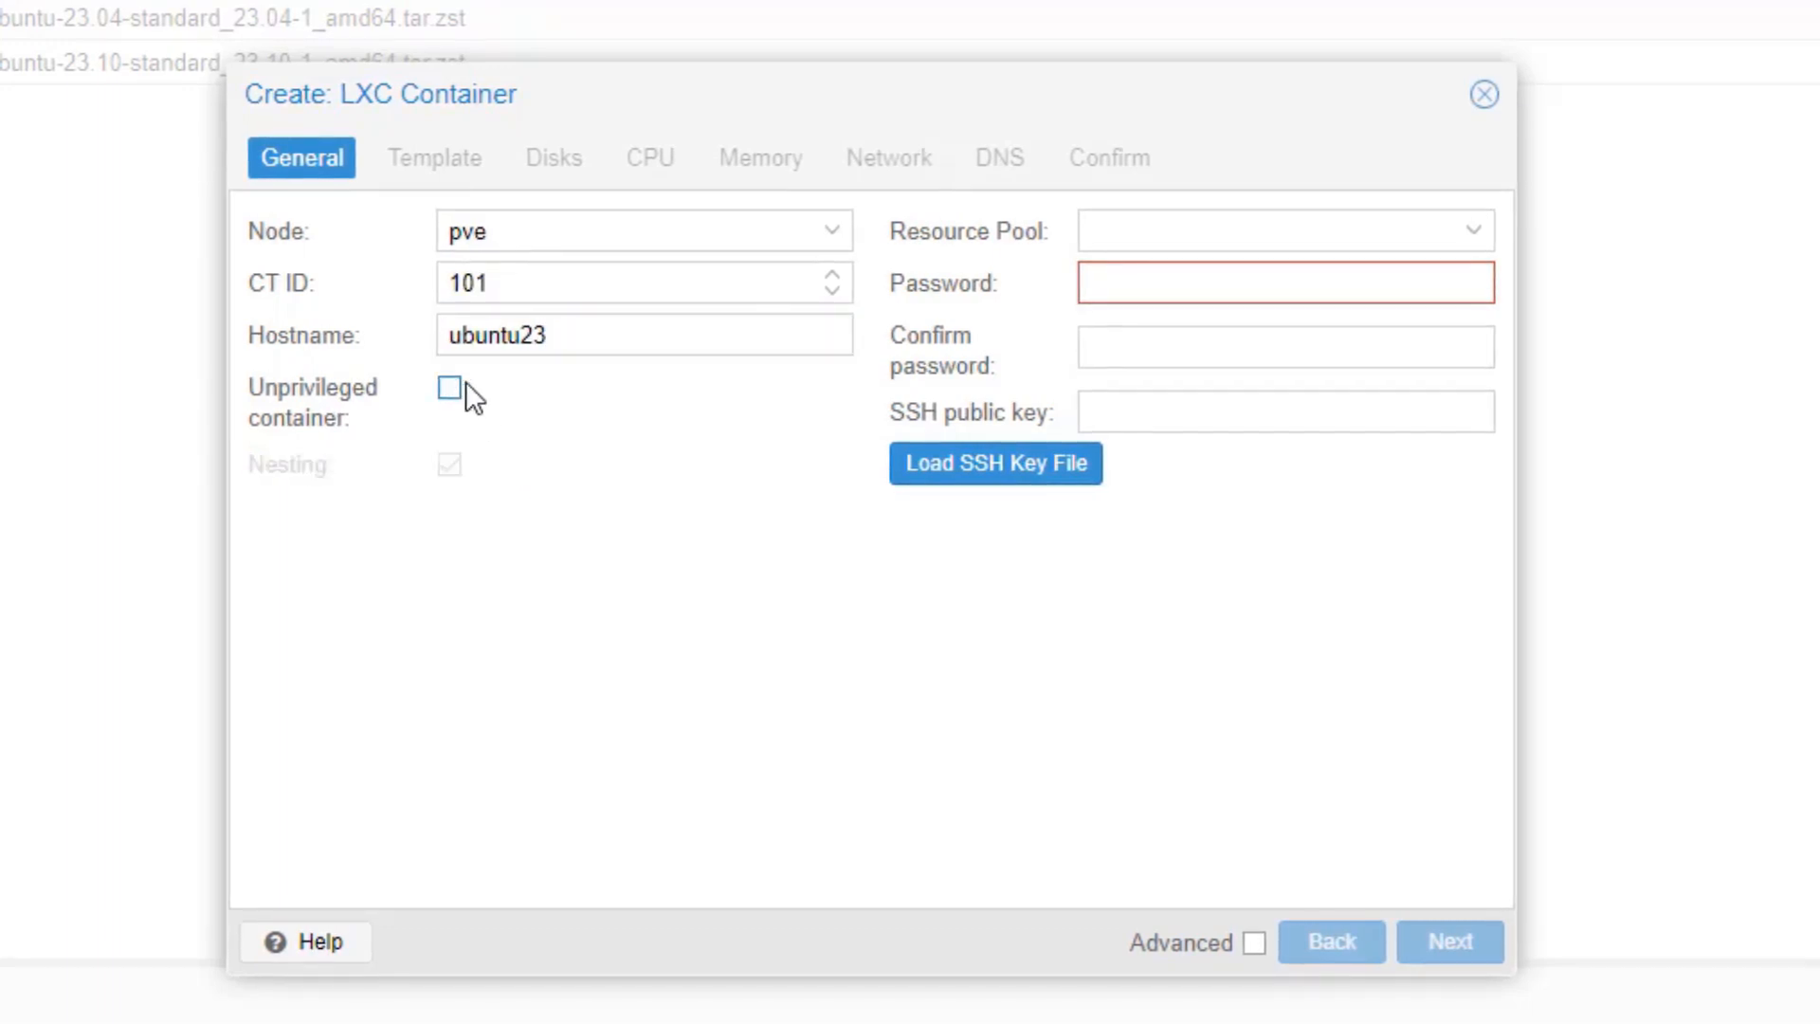
Step: Enter and confirm the container's root password
click(1128, 295)
text(pa)
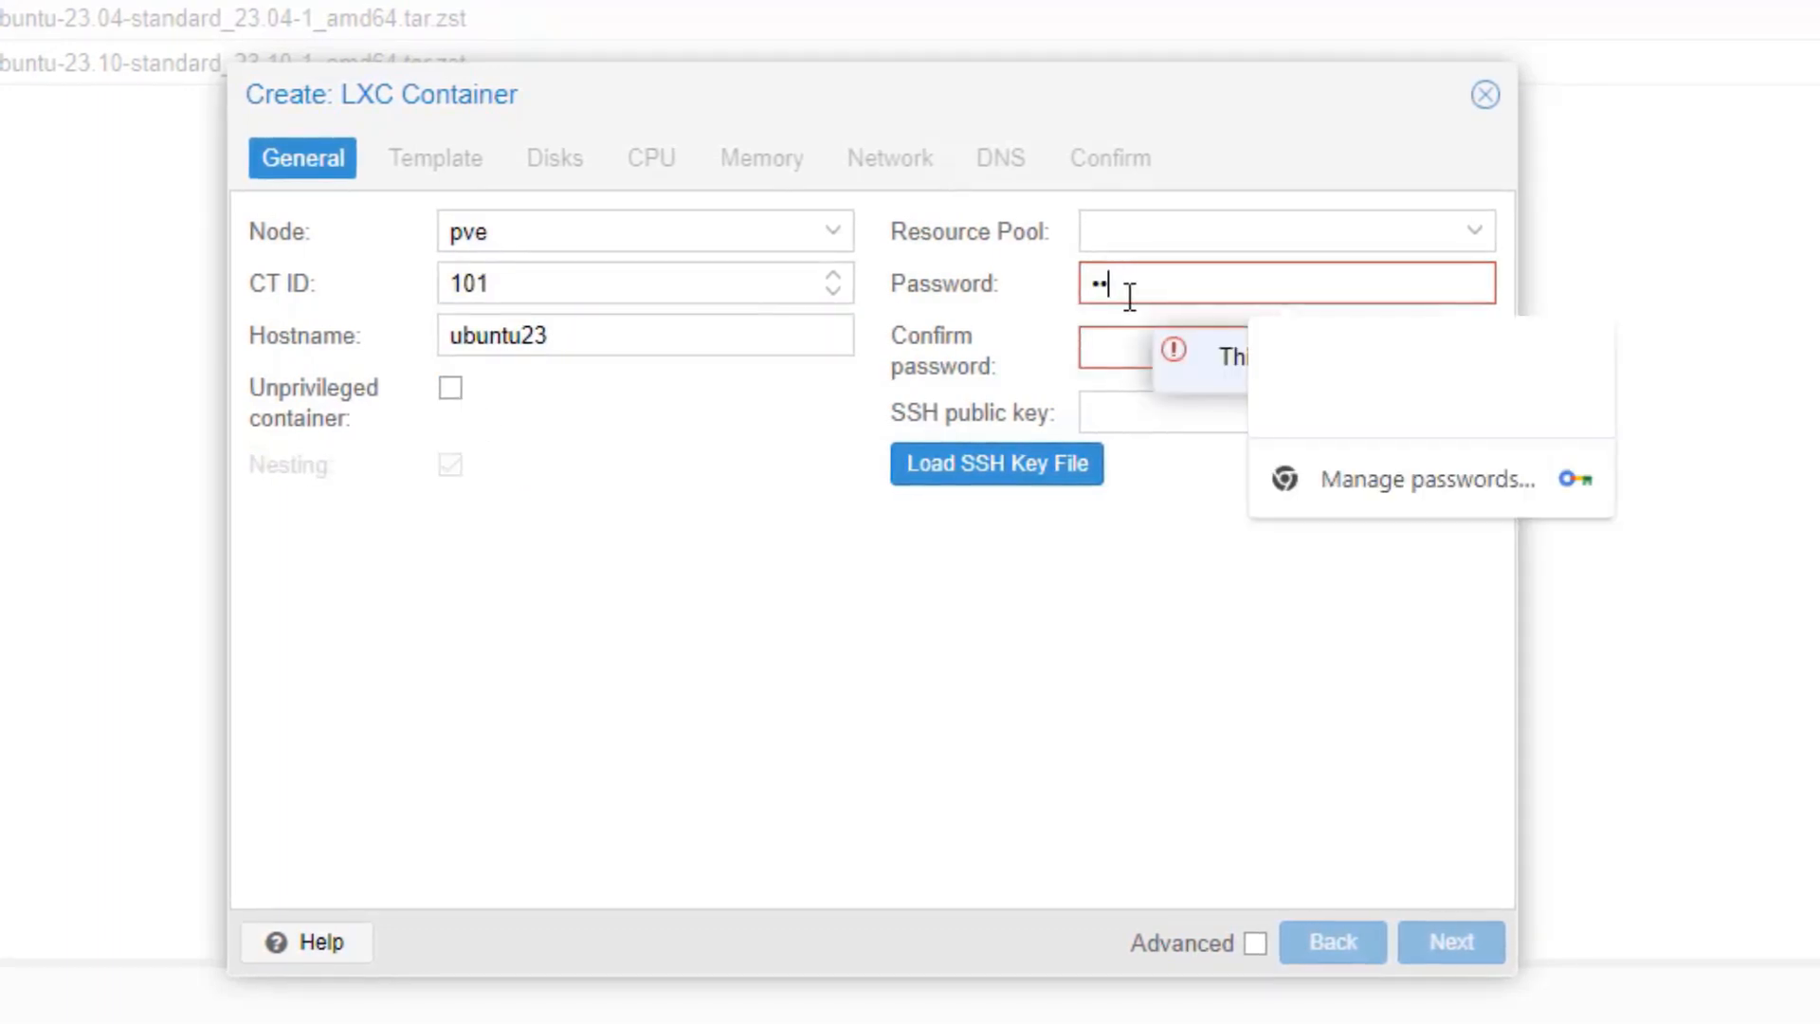
text(ssword)
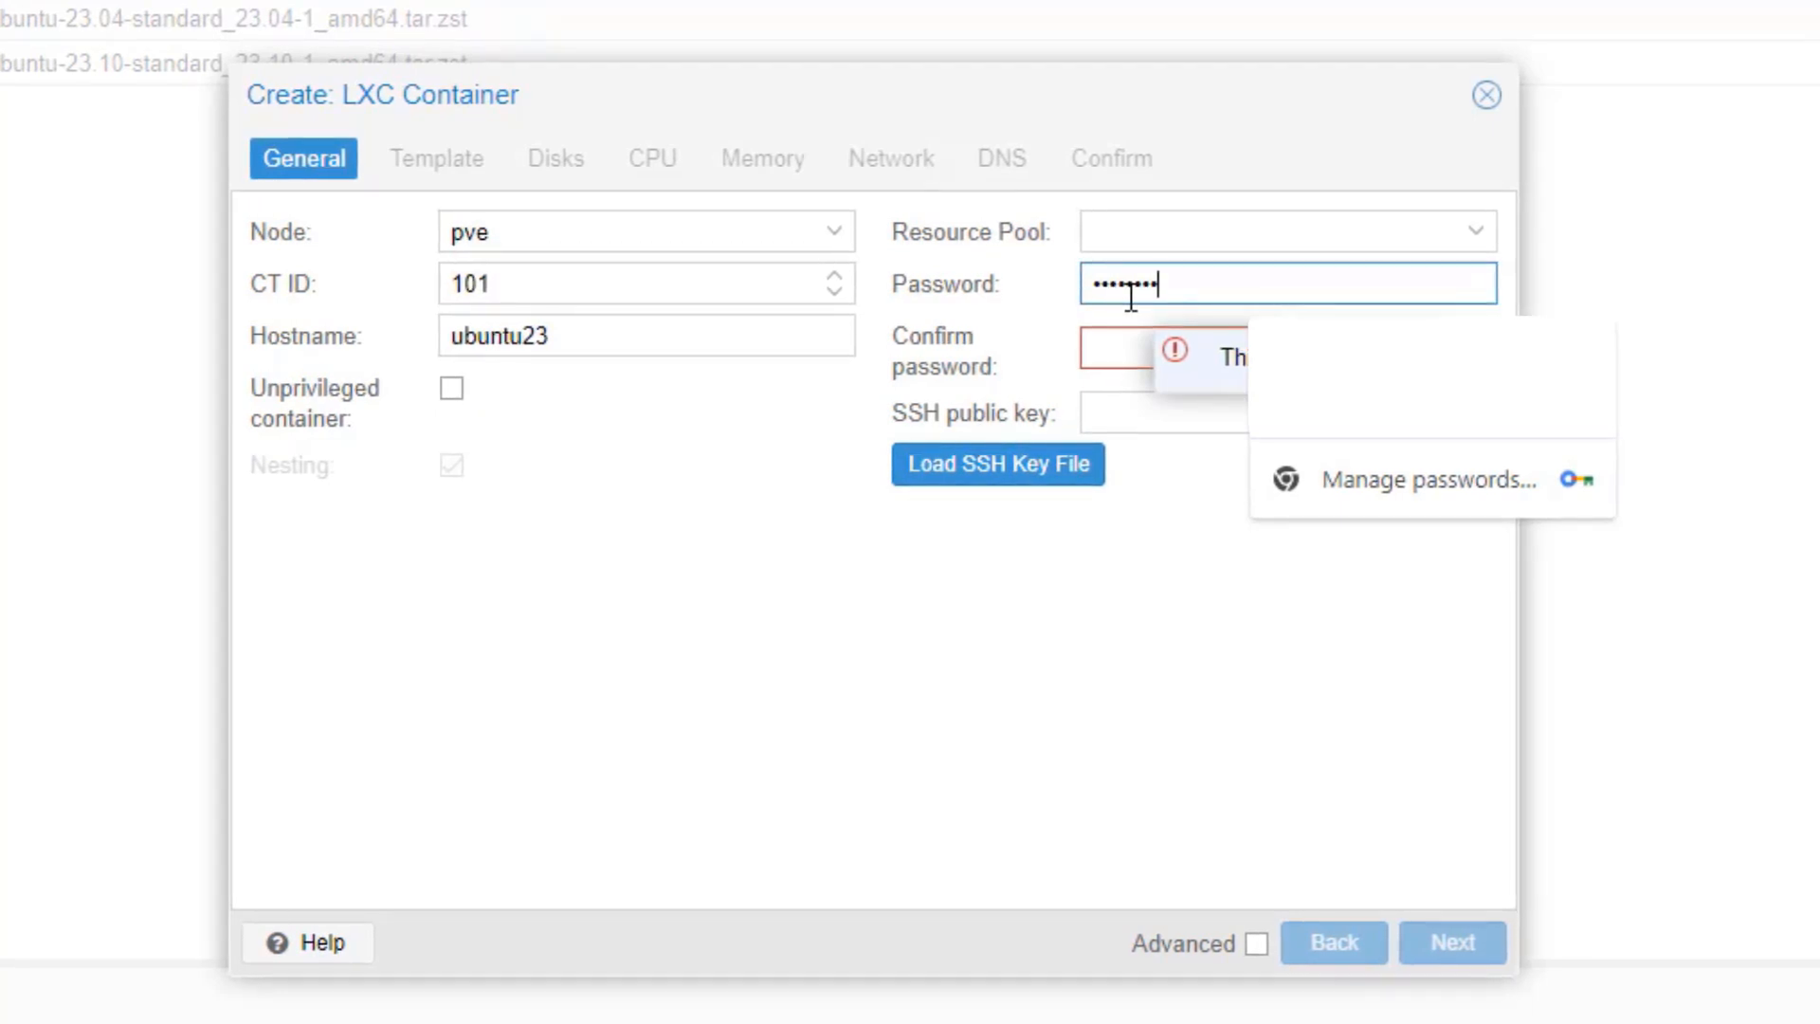
text(••••••••)
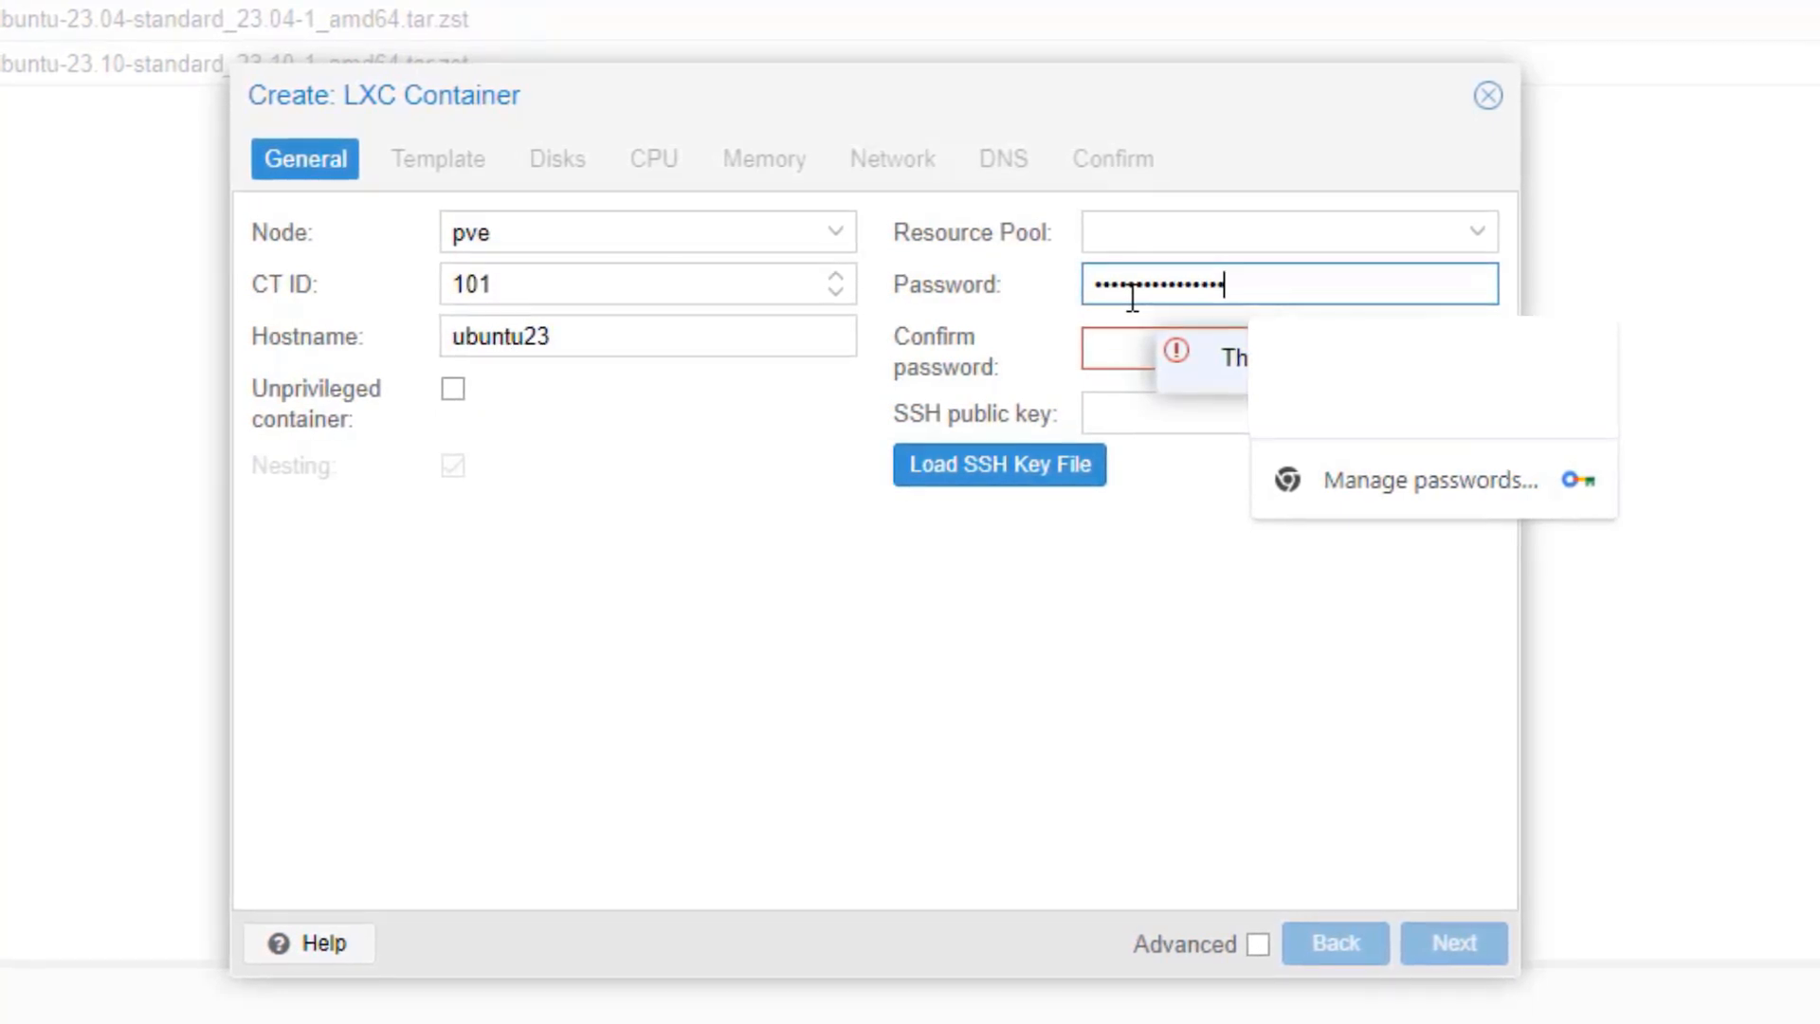
drag(1271, 292, 1076, 284)
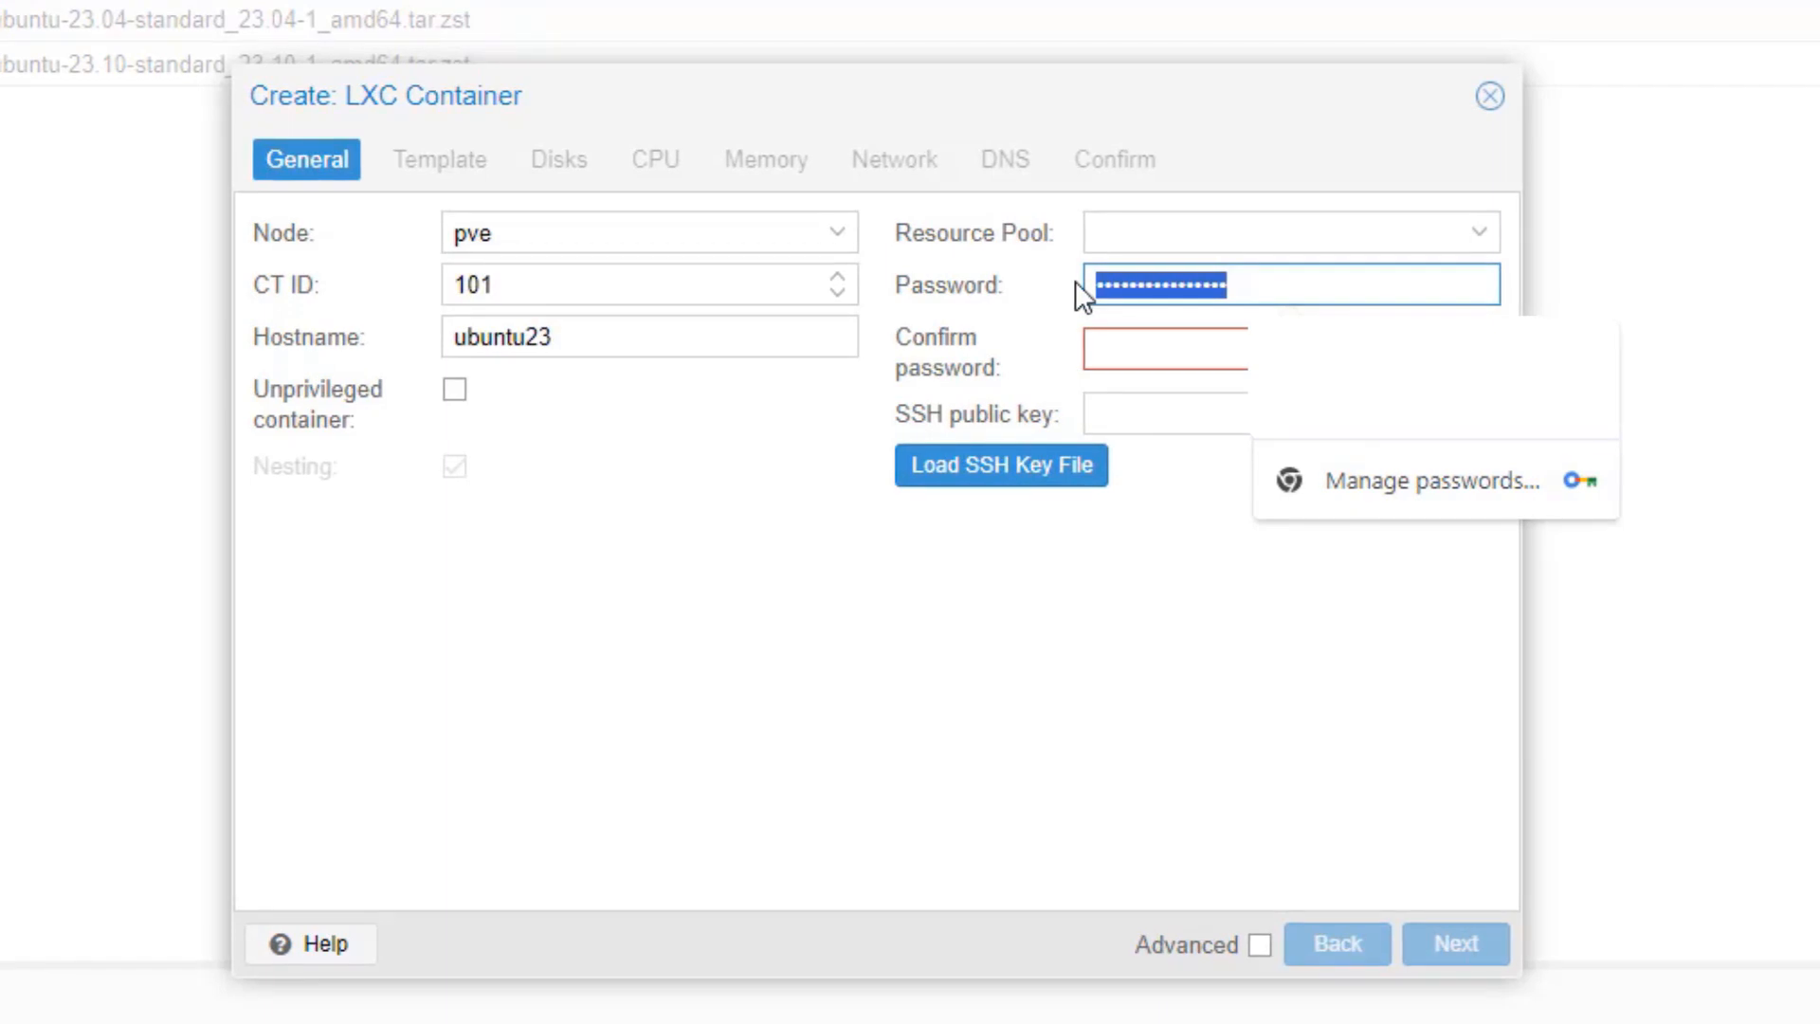
text(password)
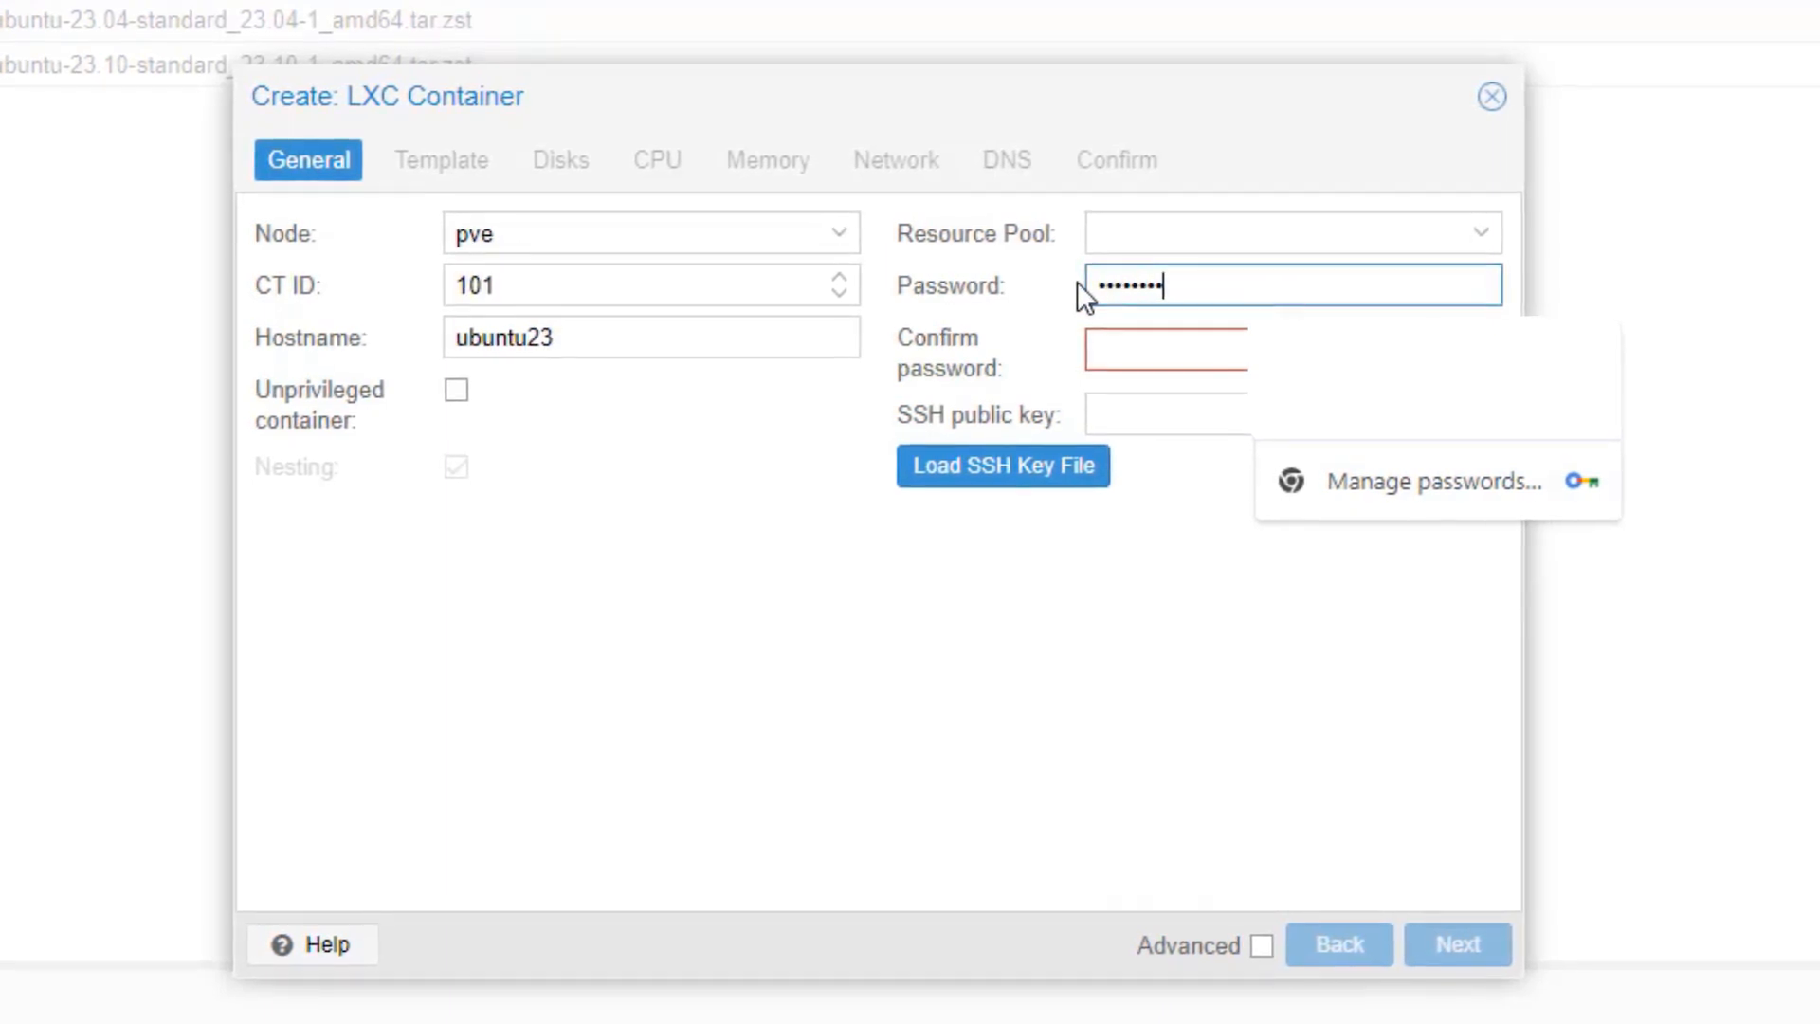
click(1134, 345)
text(p)
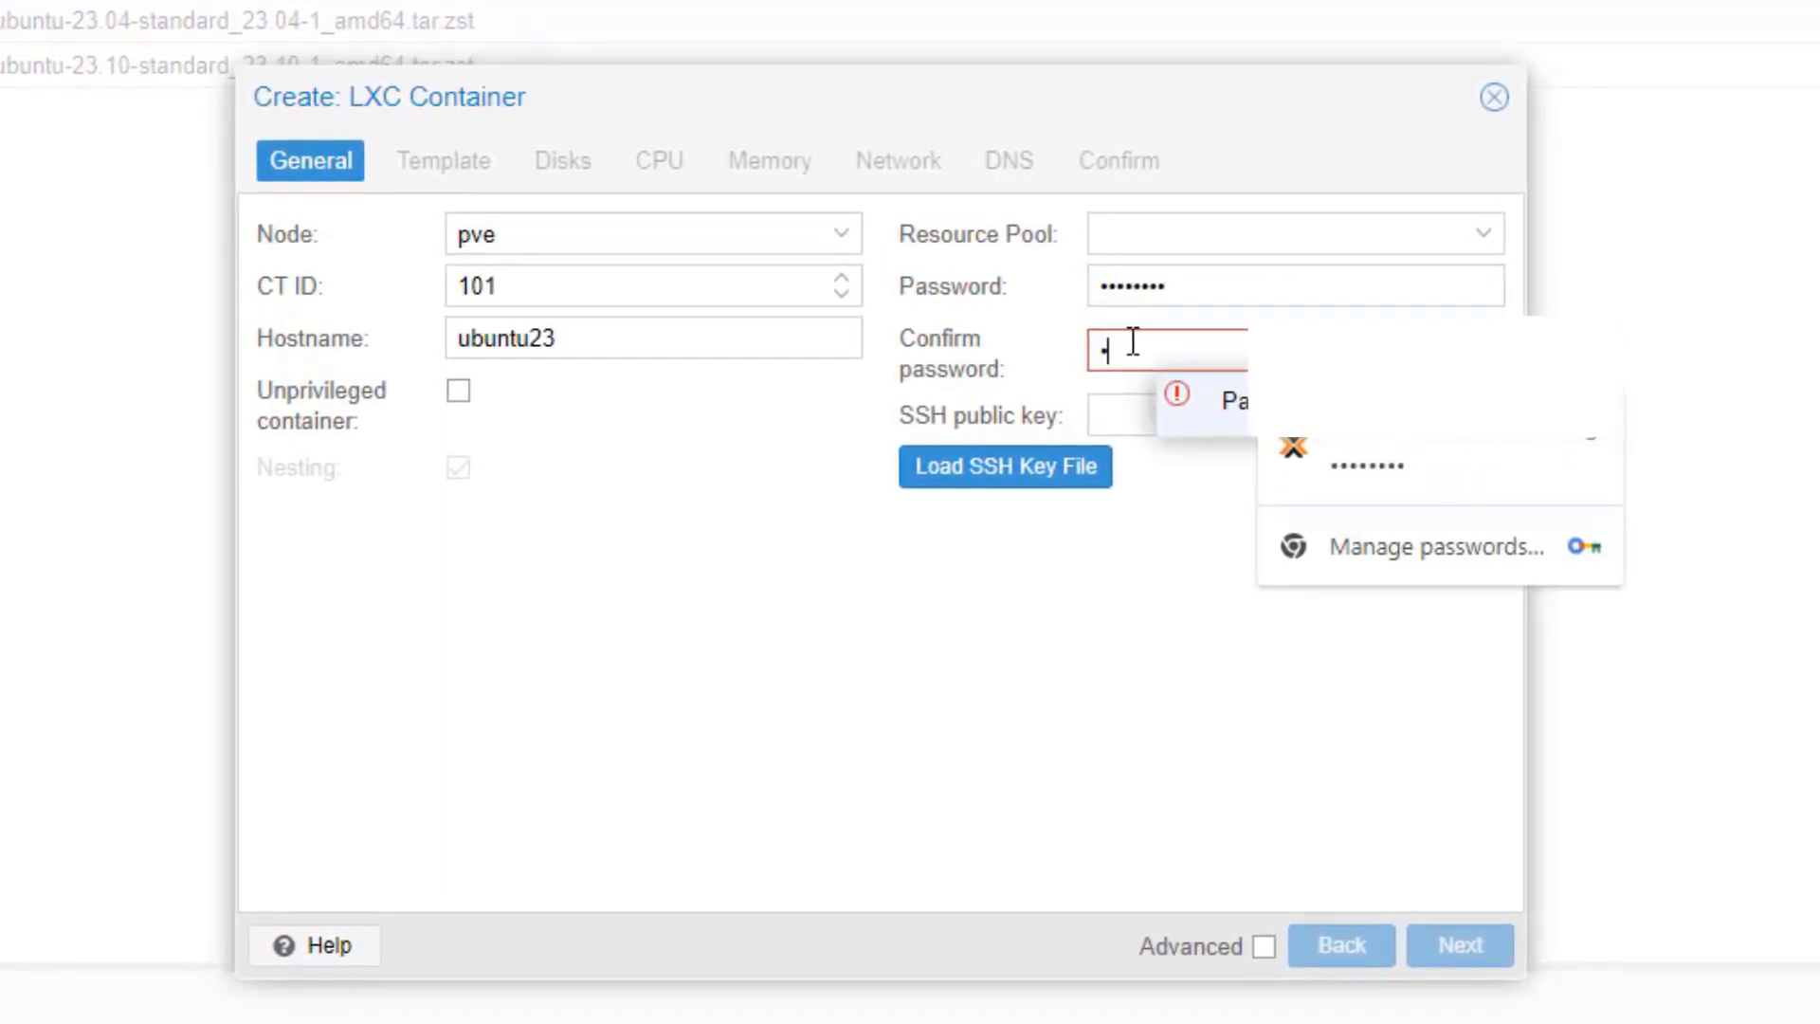
text(assword)
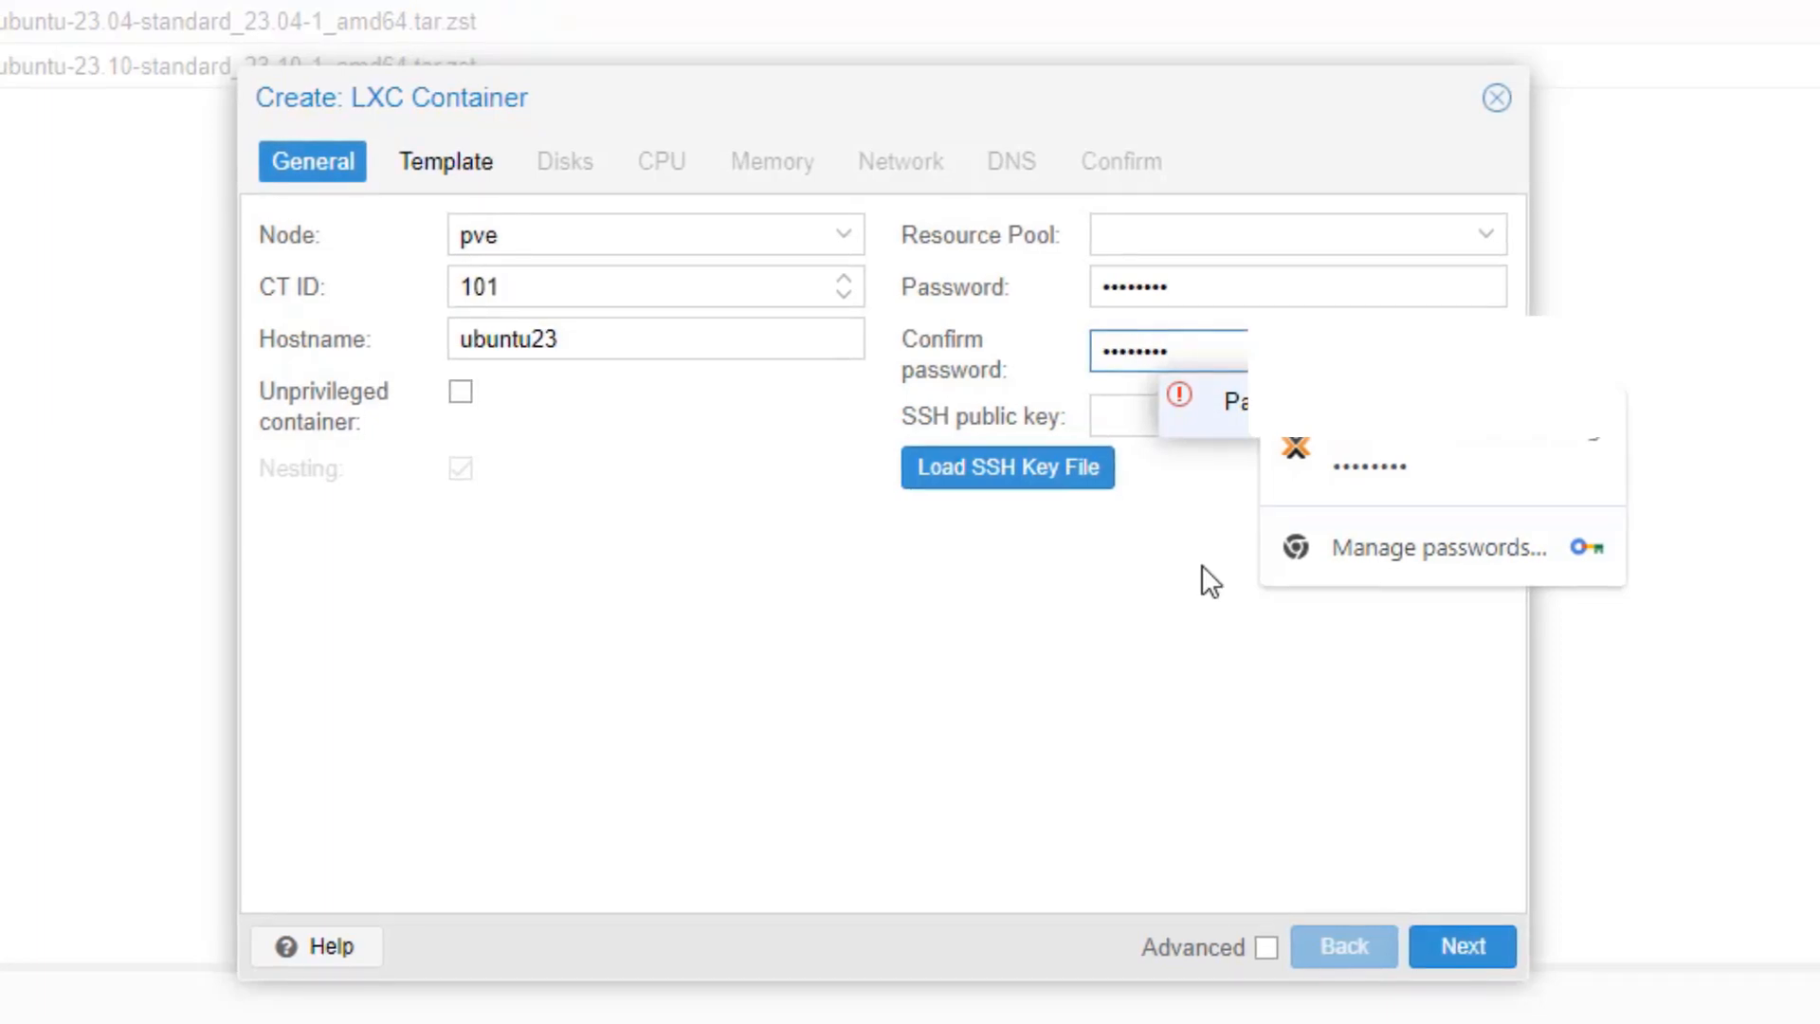
Step: Choose the ubuntu-23.10-standard_23.10-1_amd64.tar.zst template from storage local3
click(1454, 946)
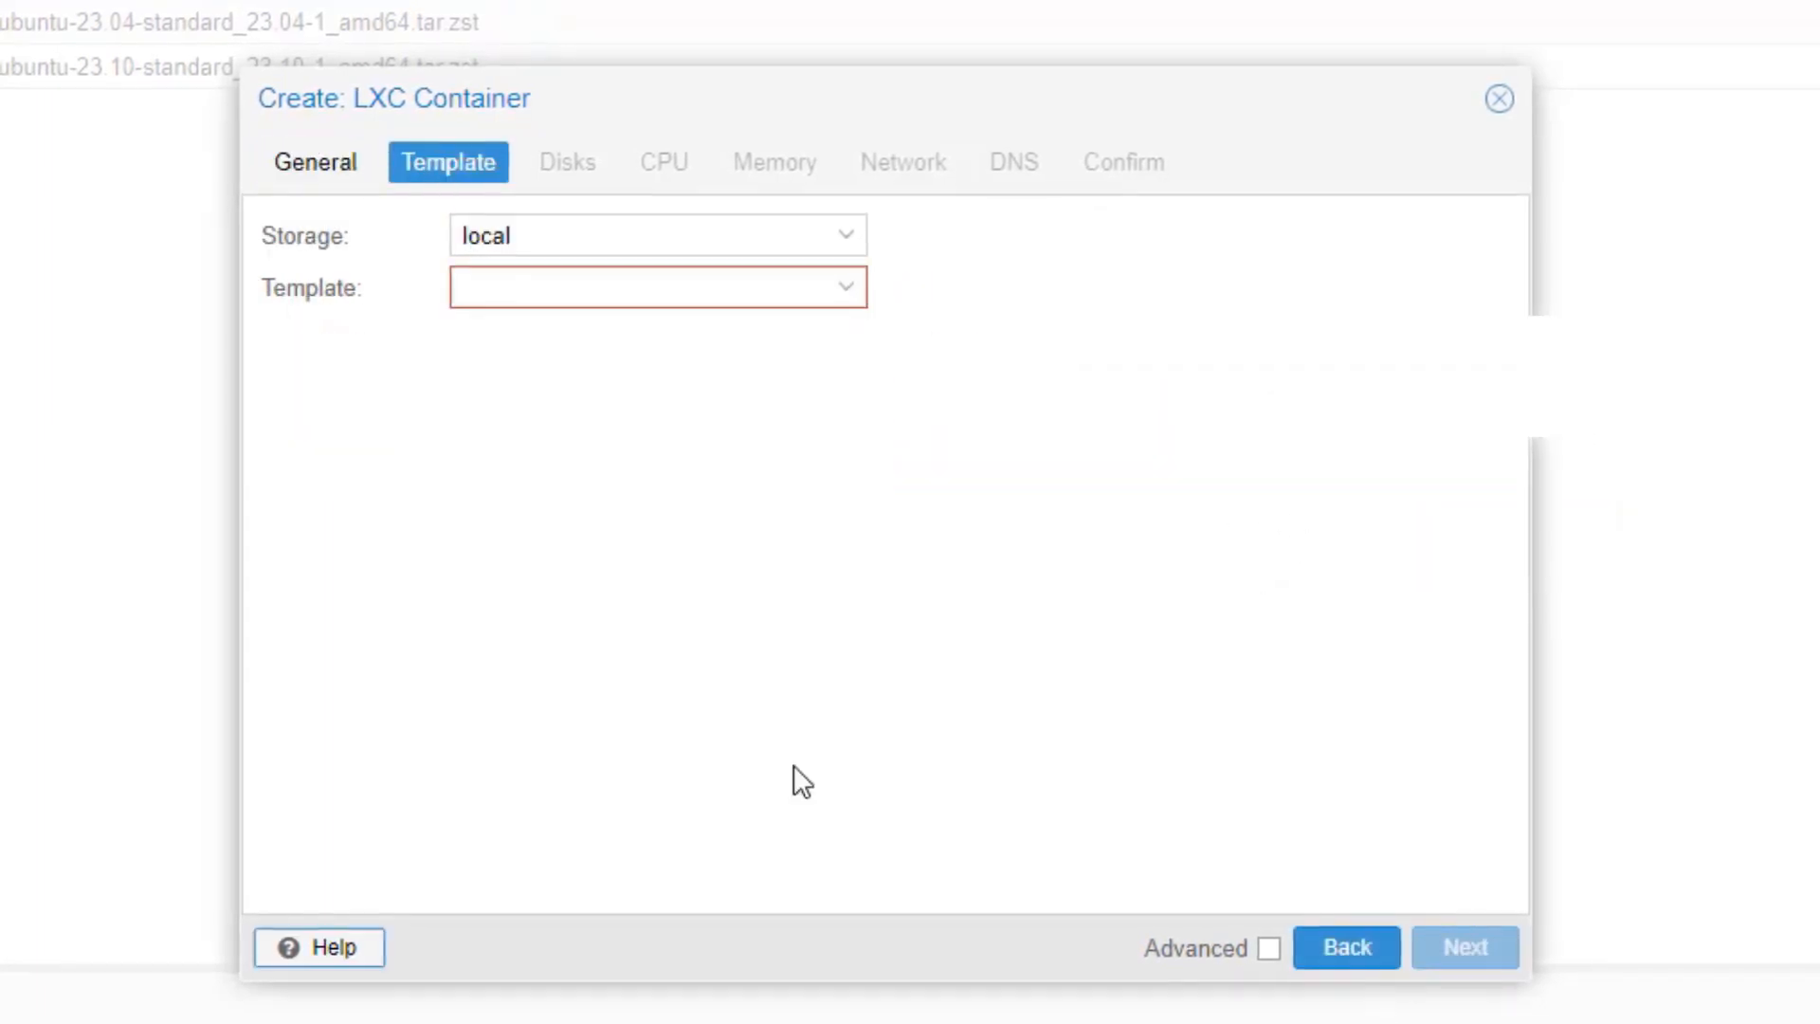
click(843, 239)
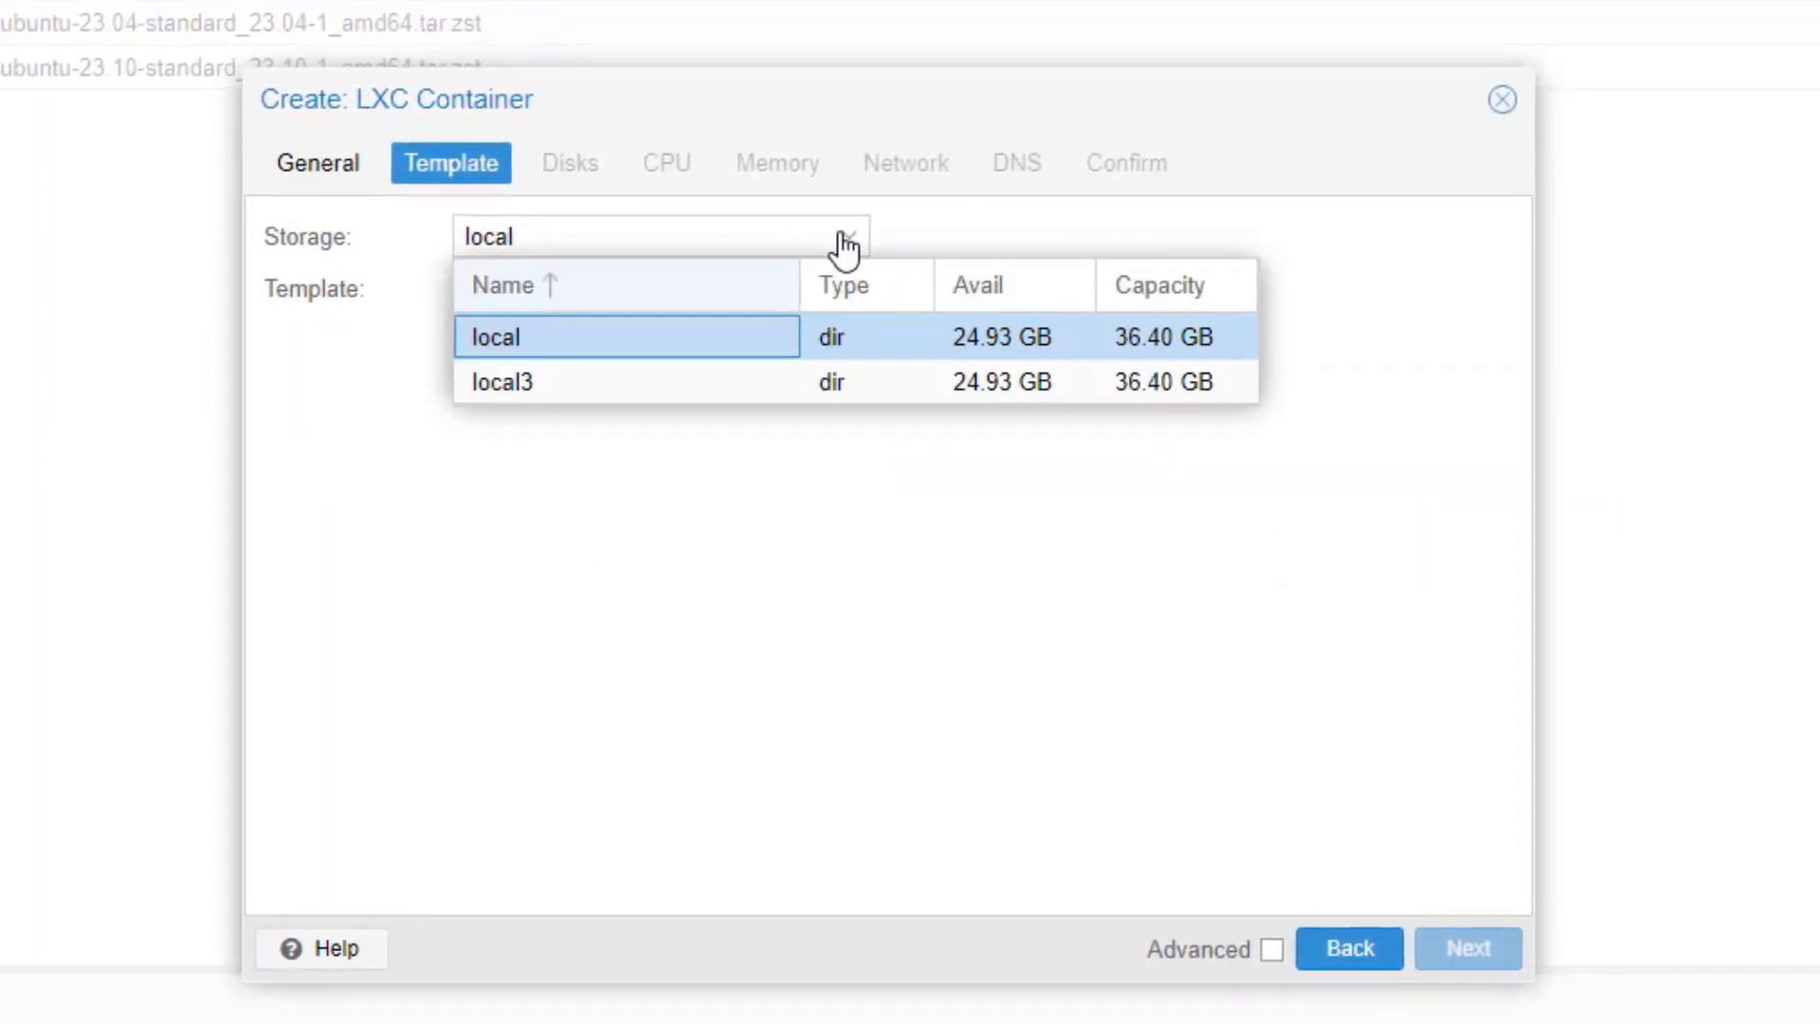
click(612, 379)
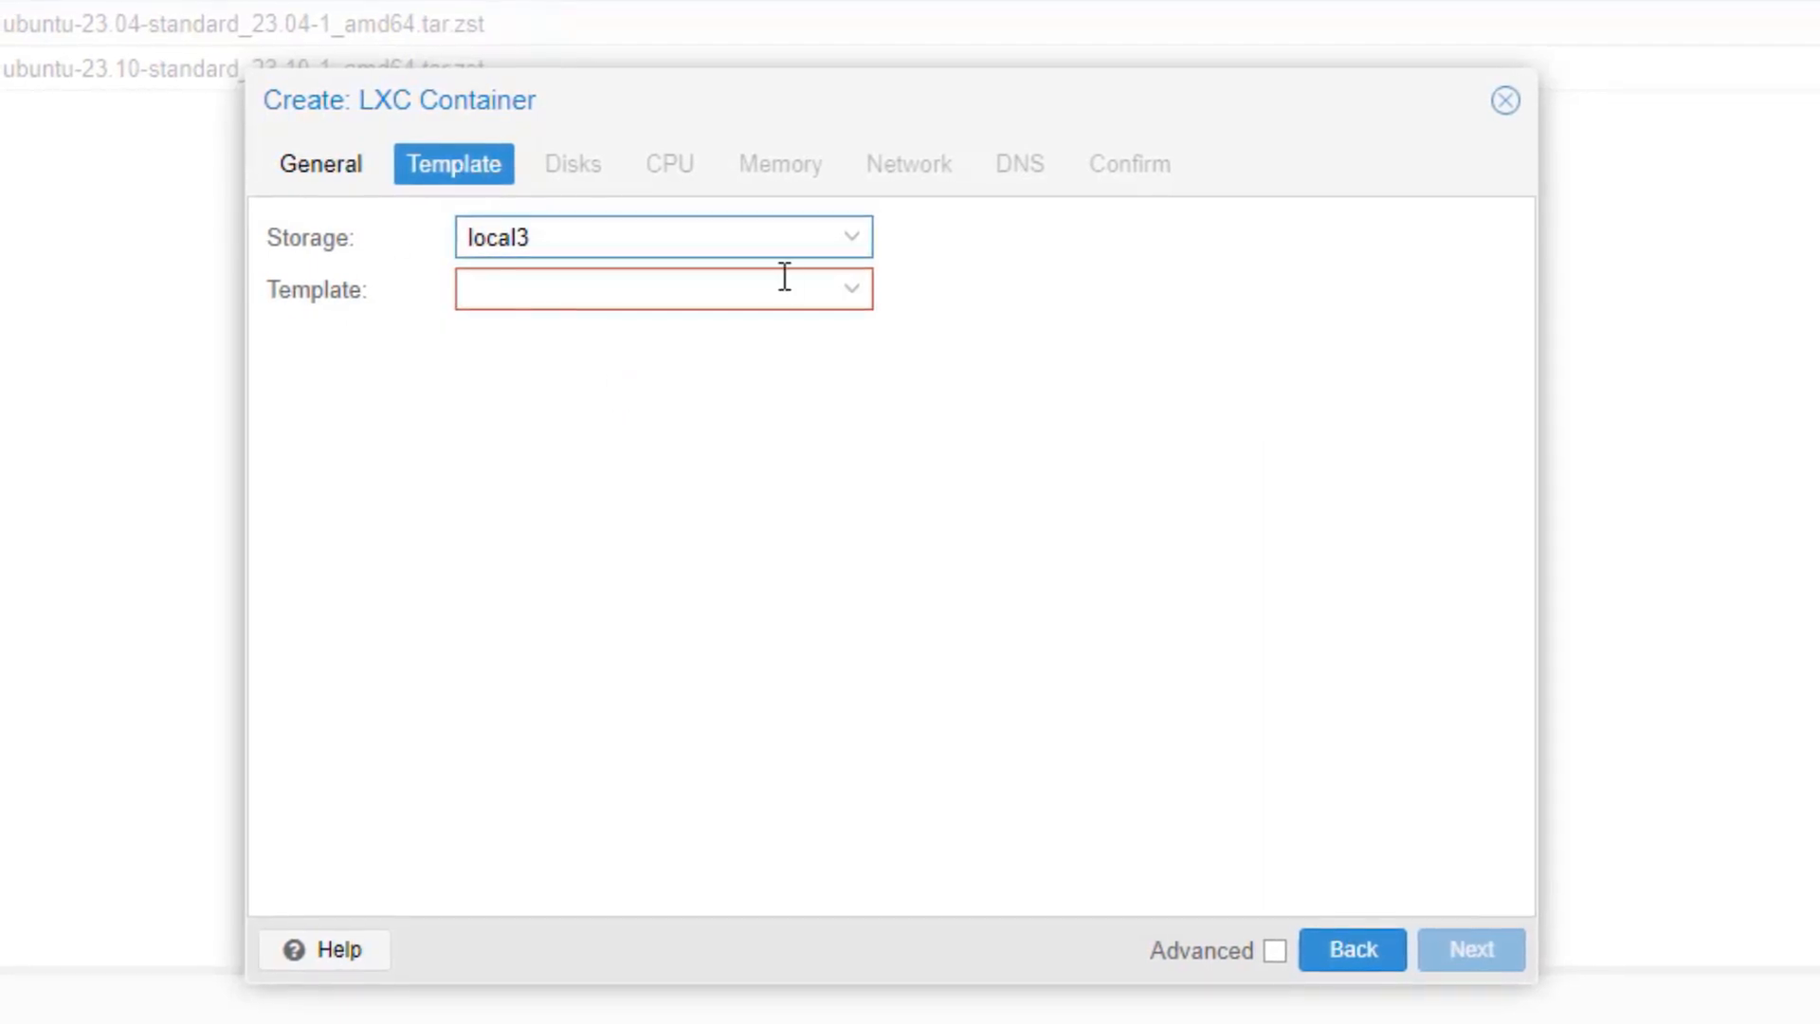
click(852, 290)
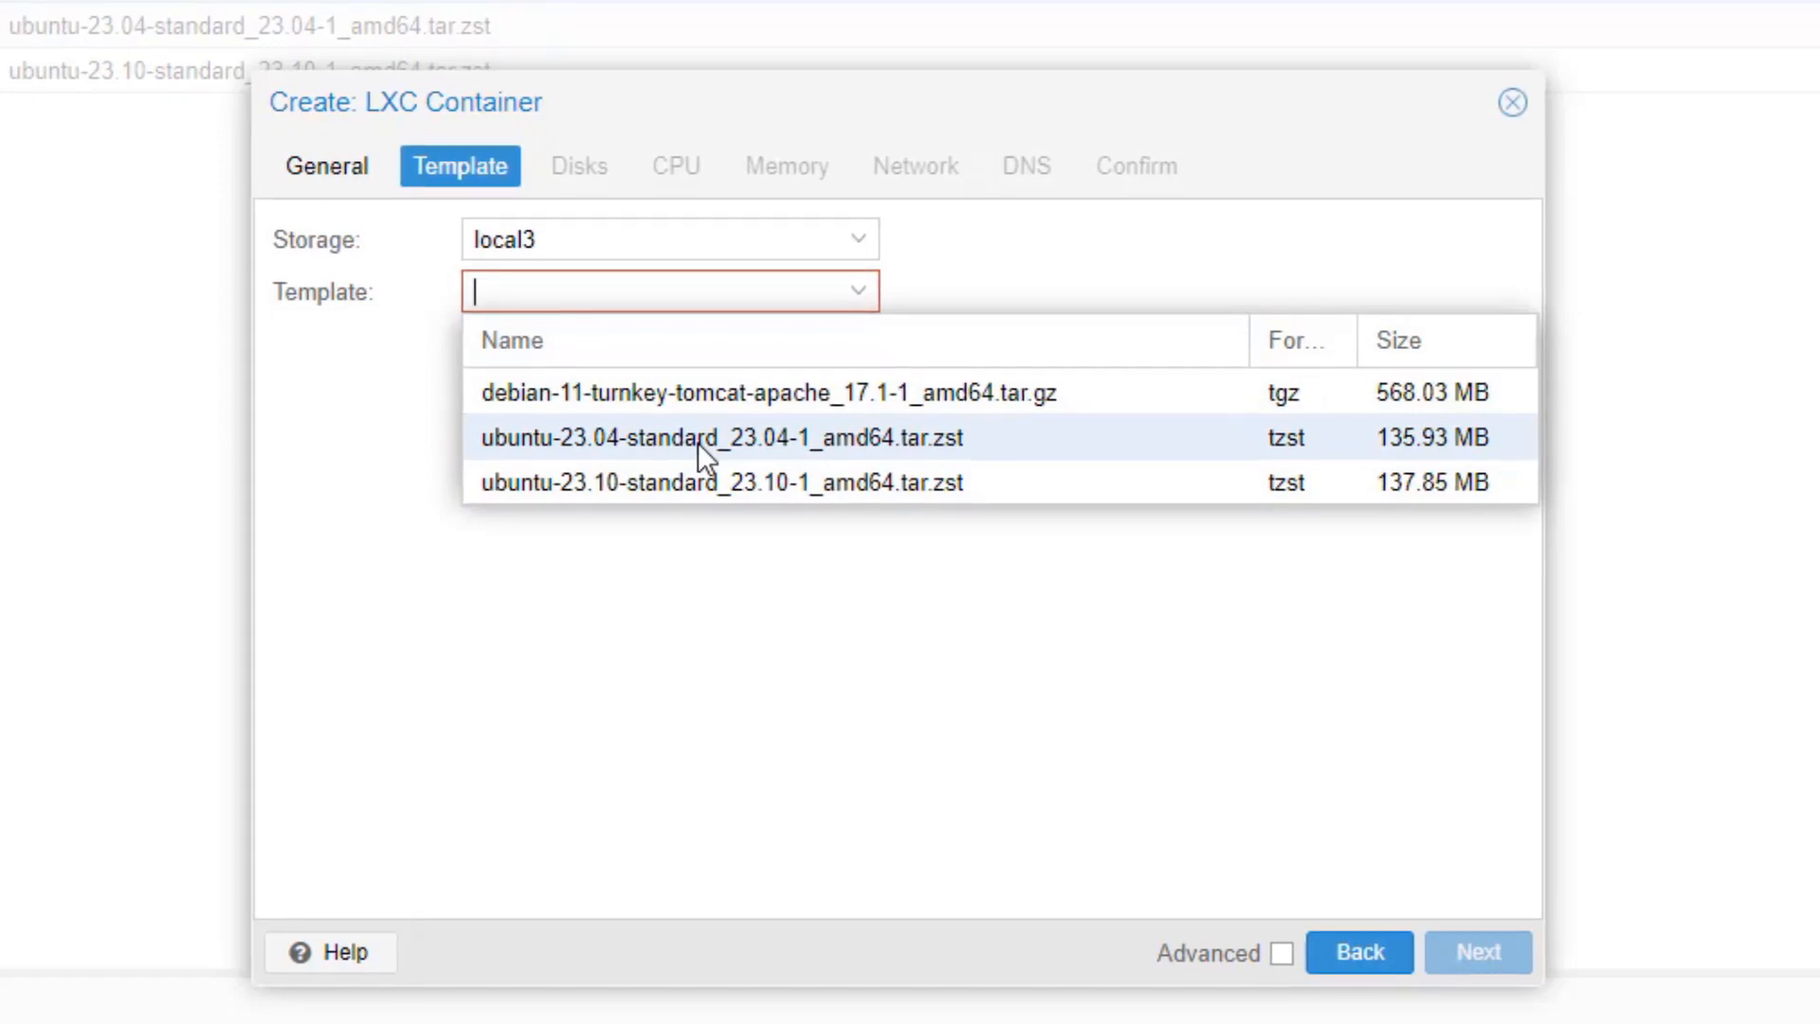
click(631, 494)
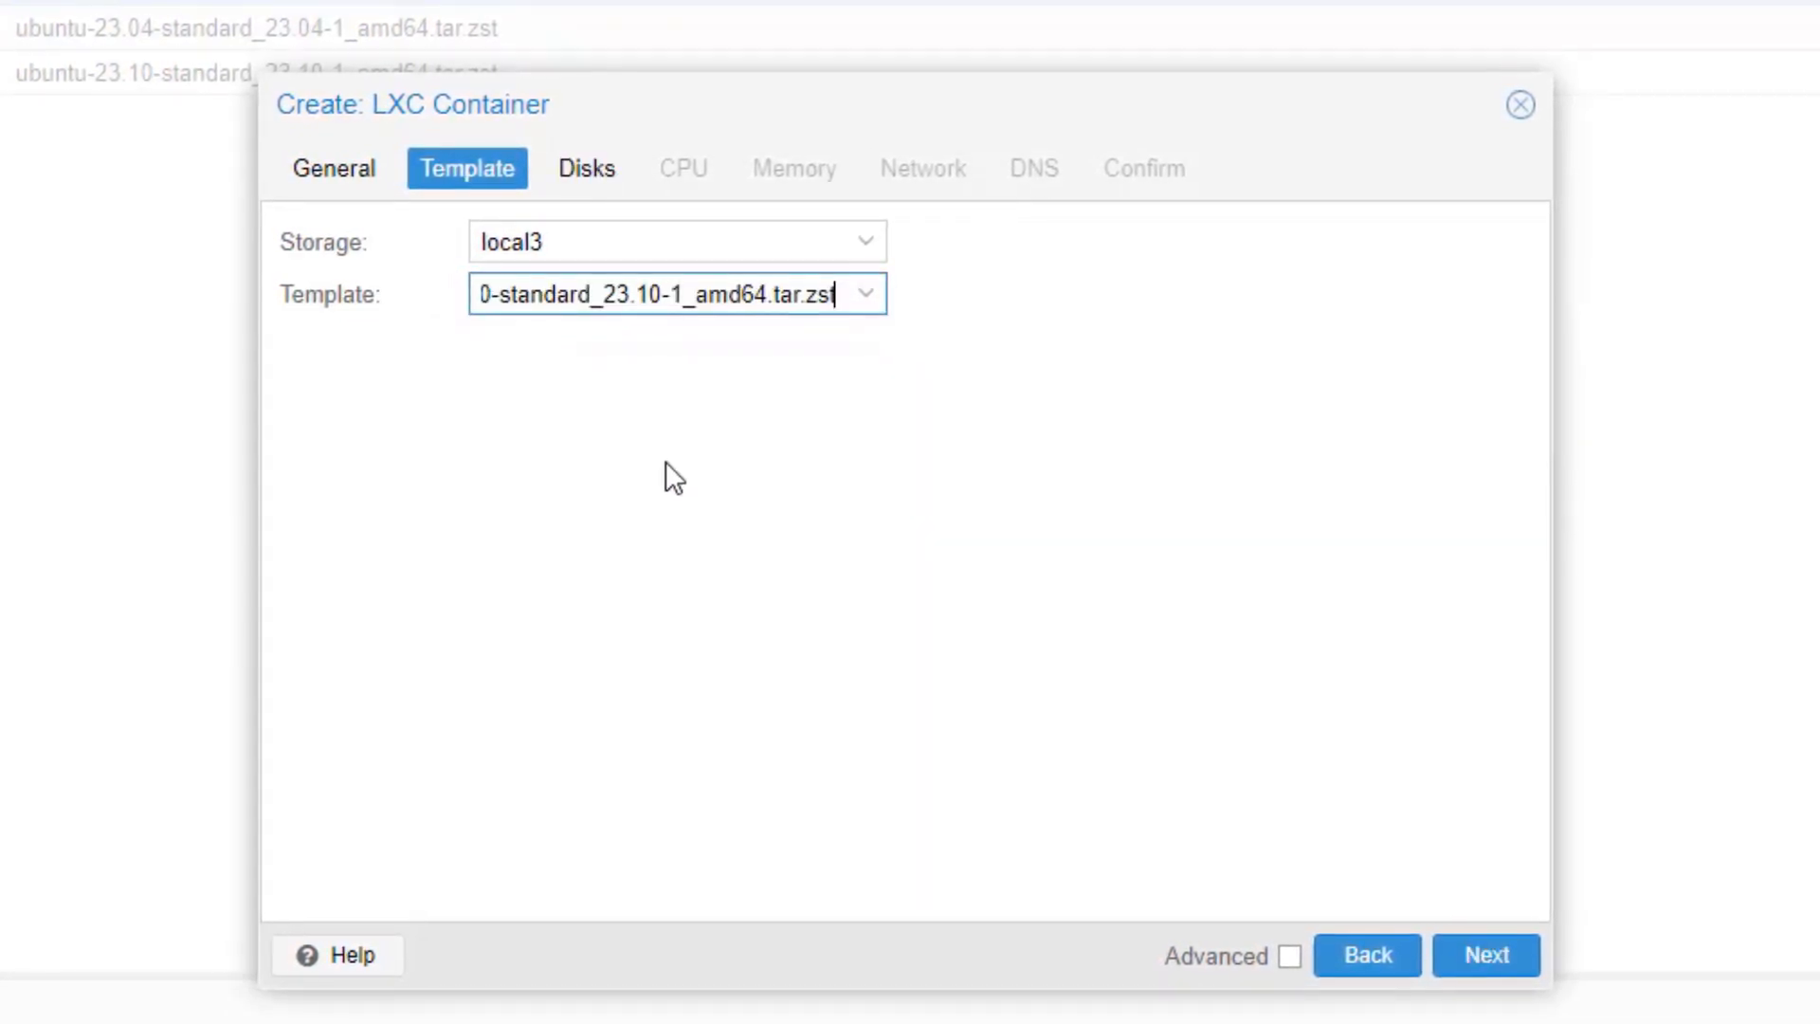
Step: Give the container a 30 GiB root disk on Storage3TB
click(1485, 959)
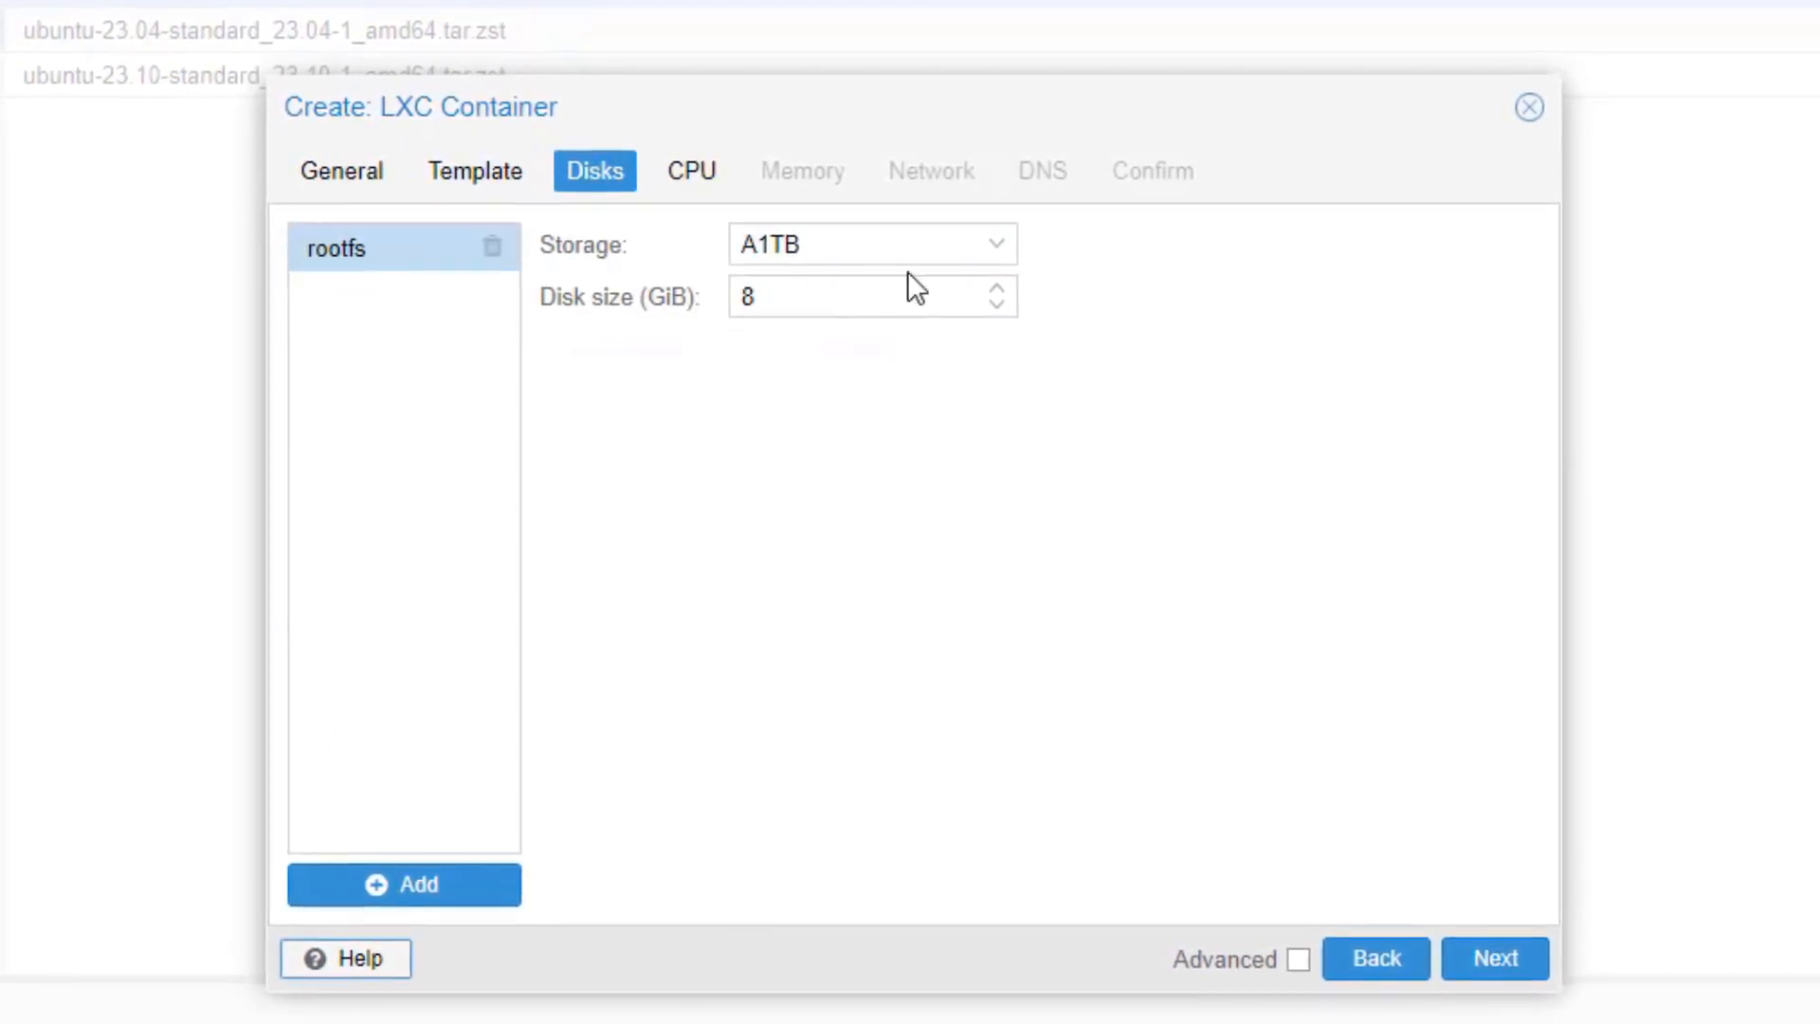
click(997, 246)
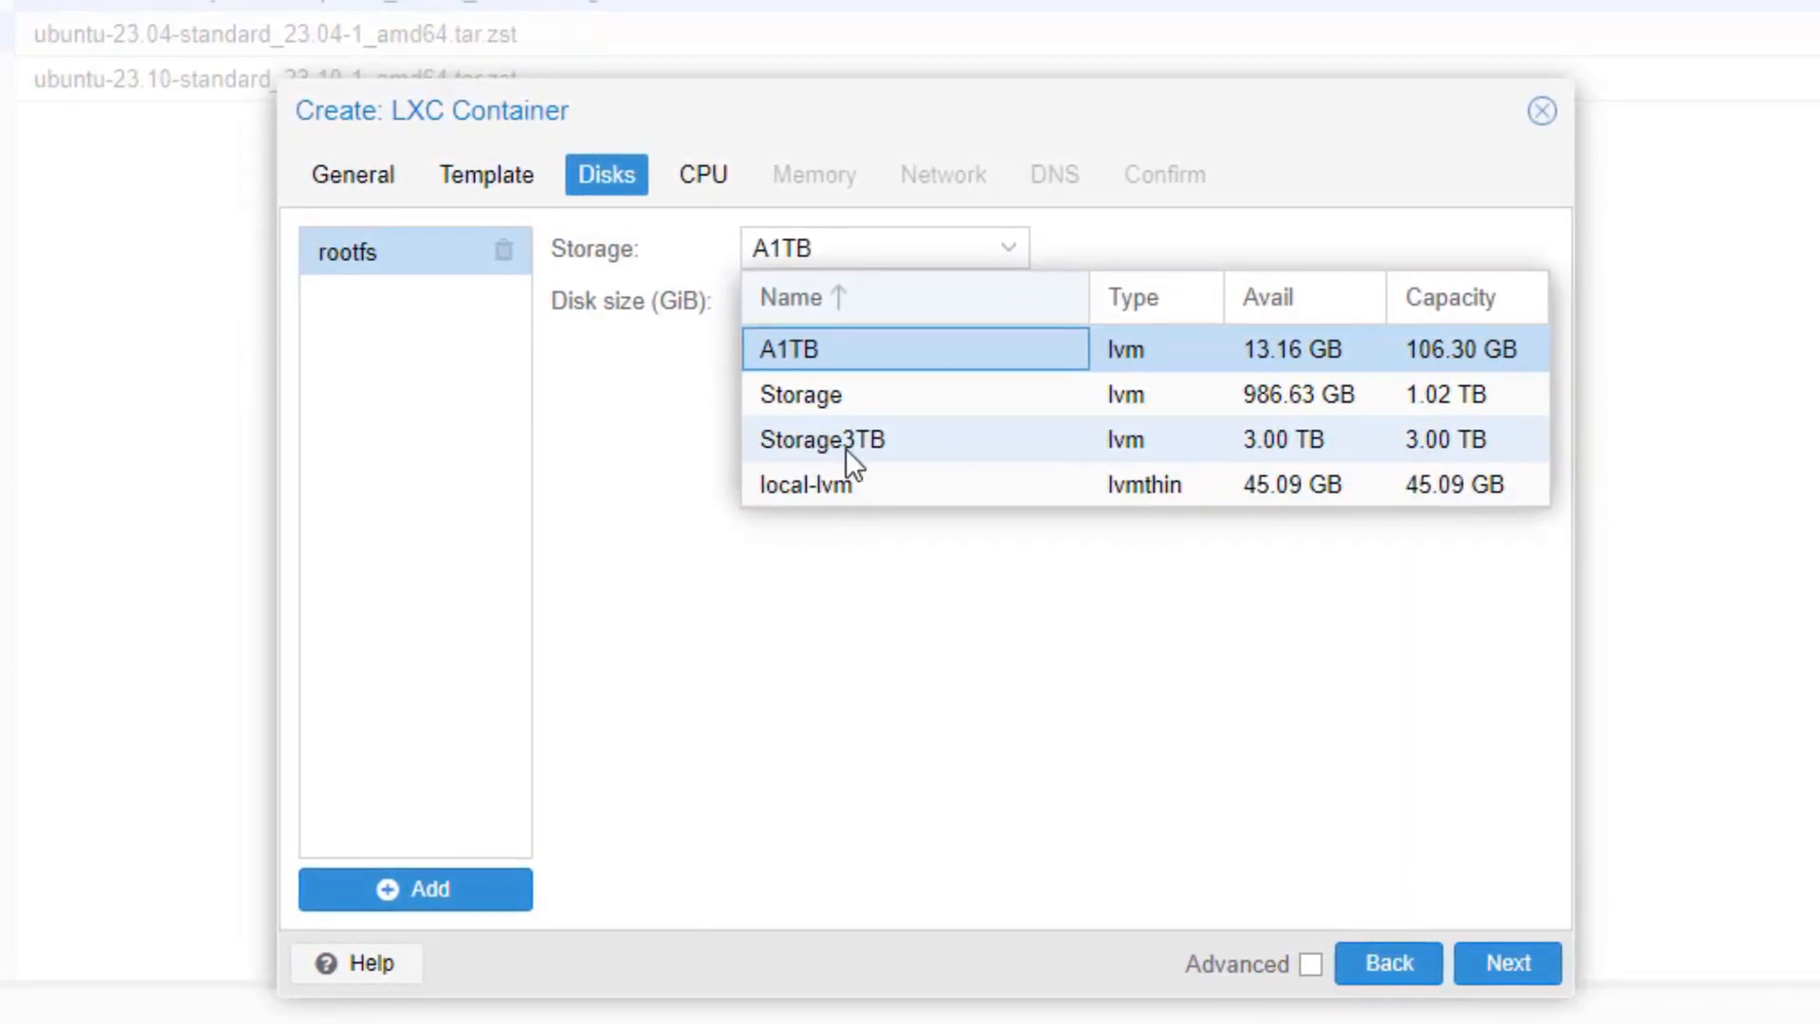
click(822, 440)
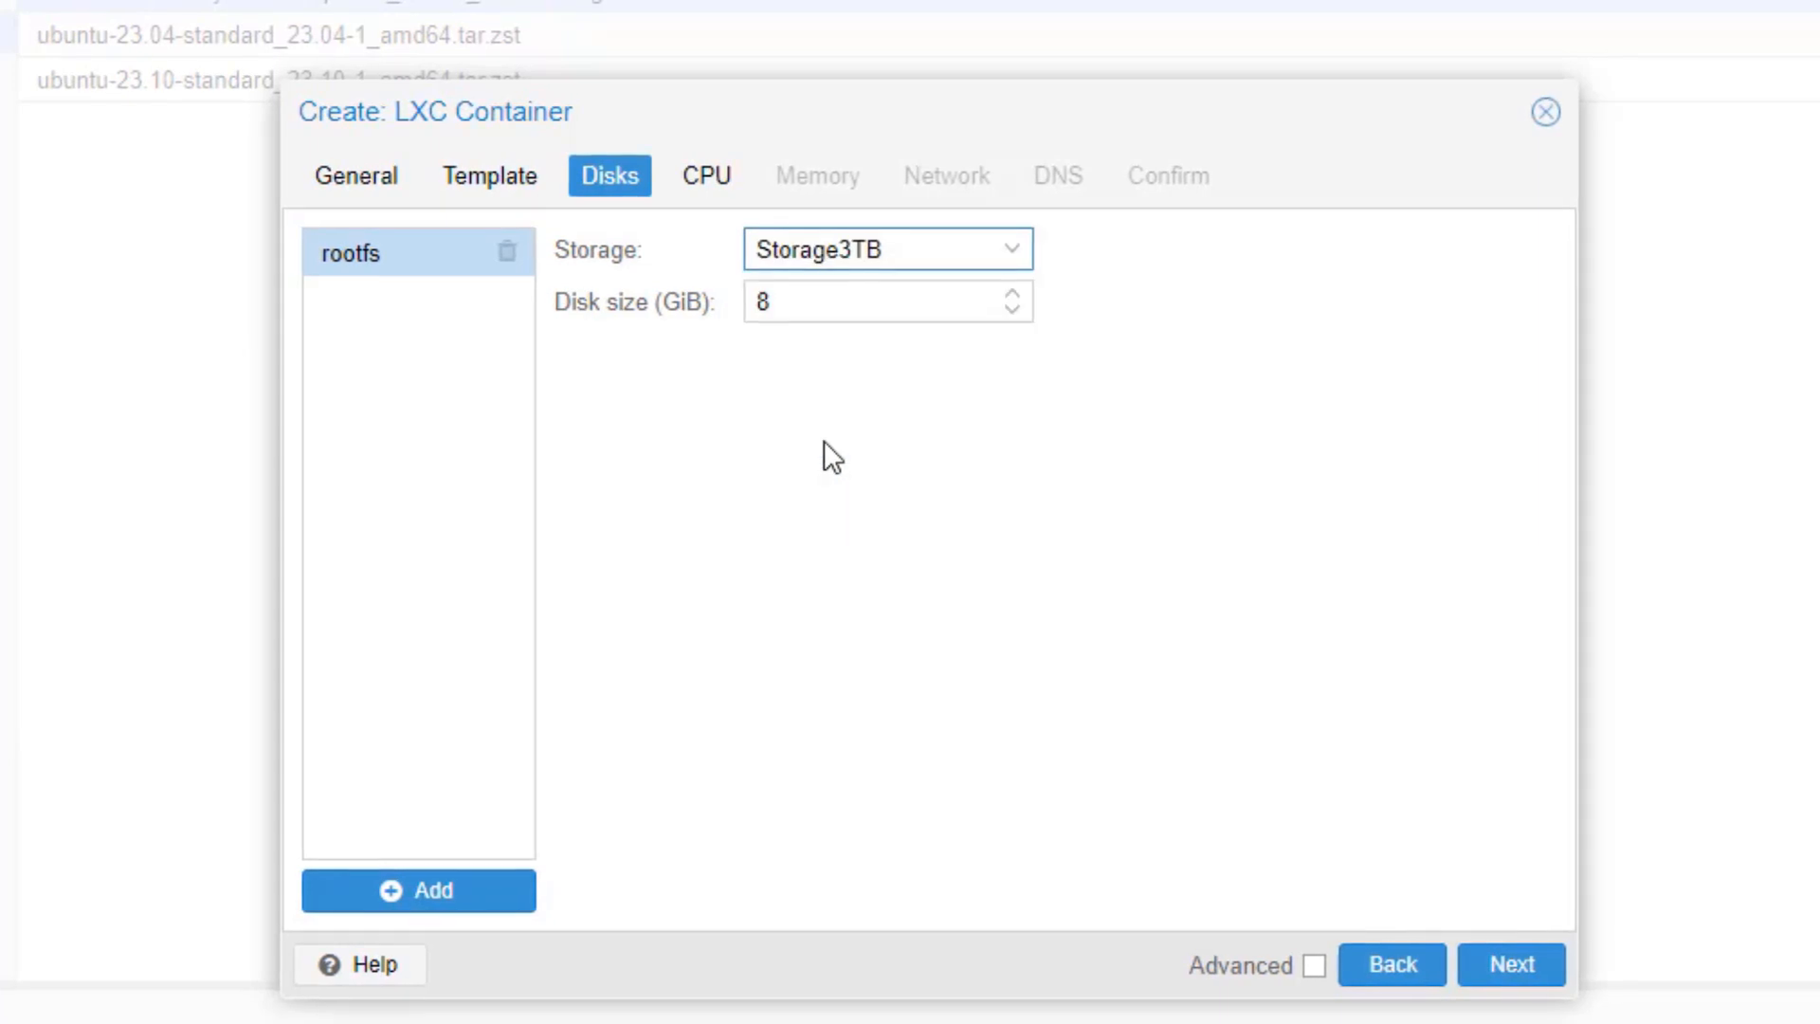
click(762, 301)
double_click(762, 302)
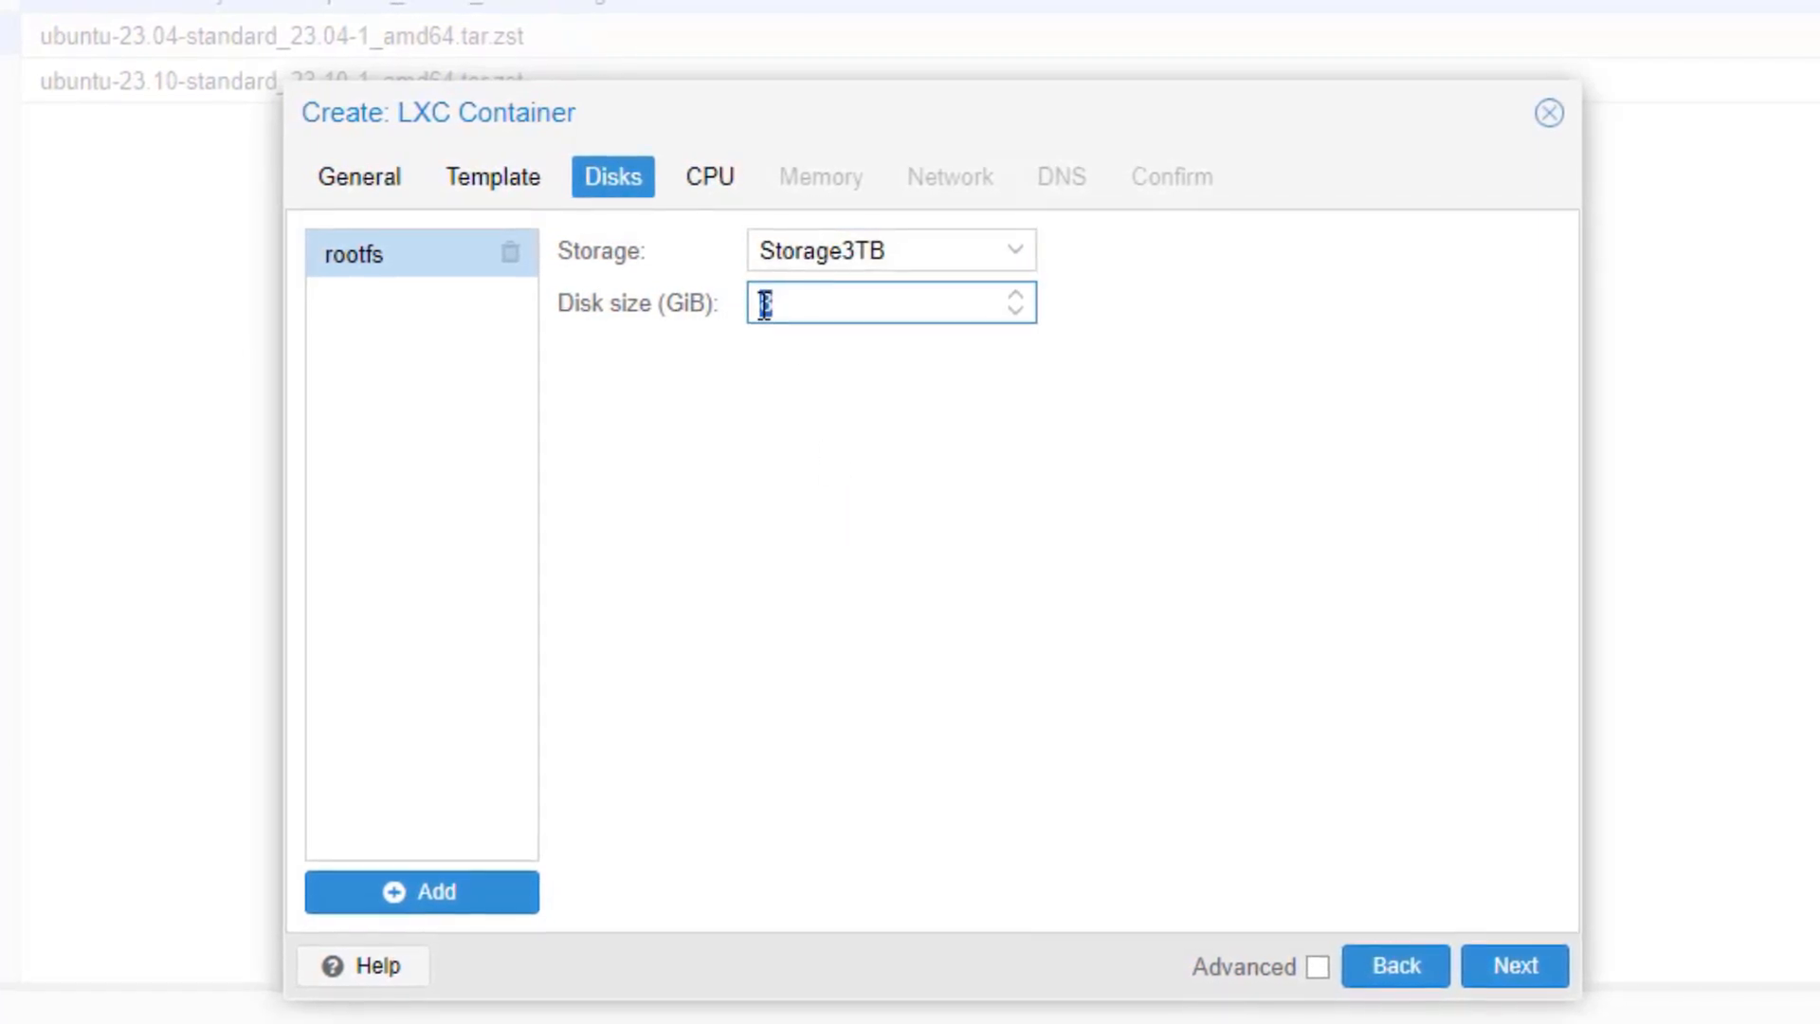
text(30)
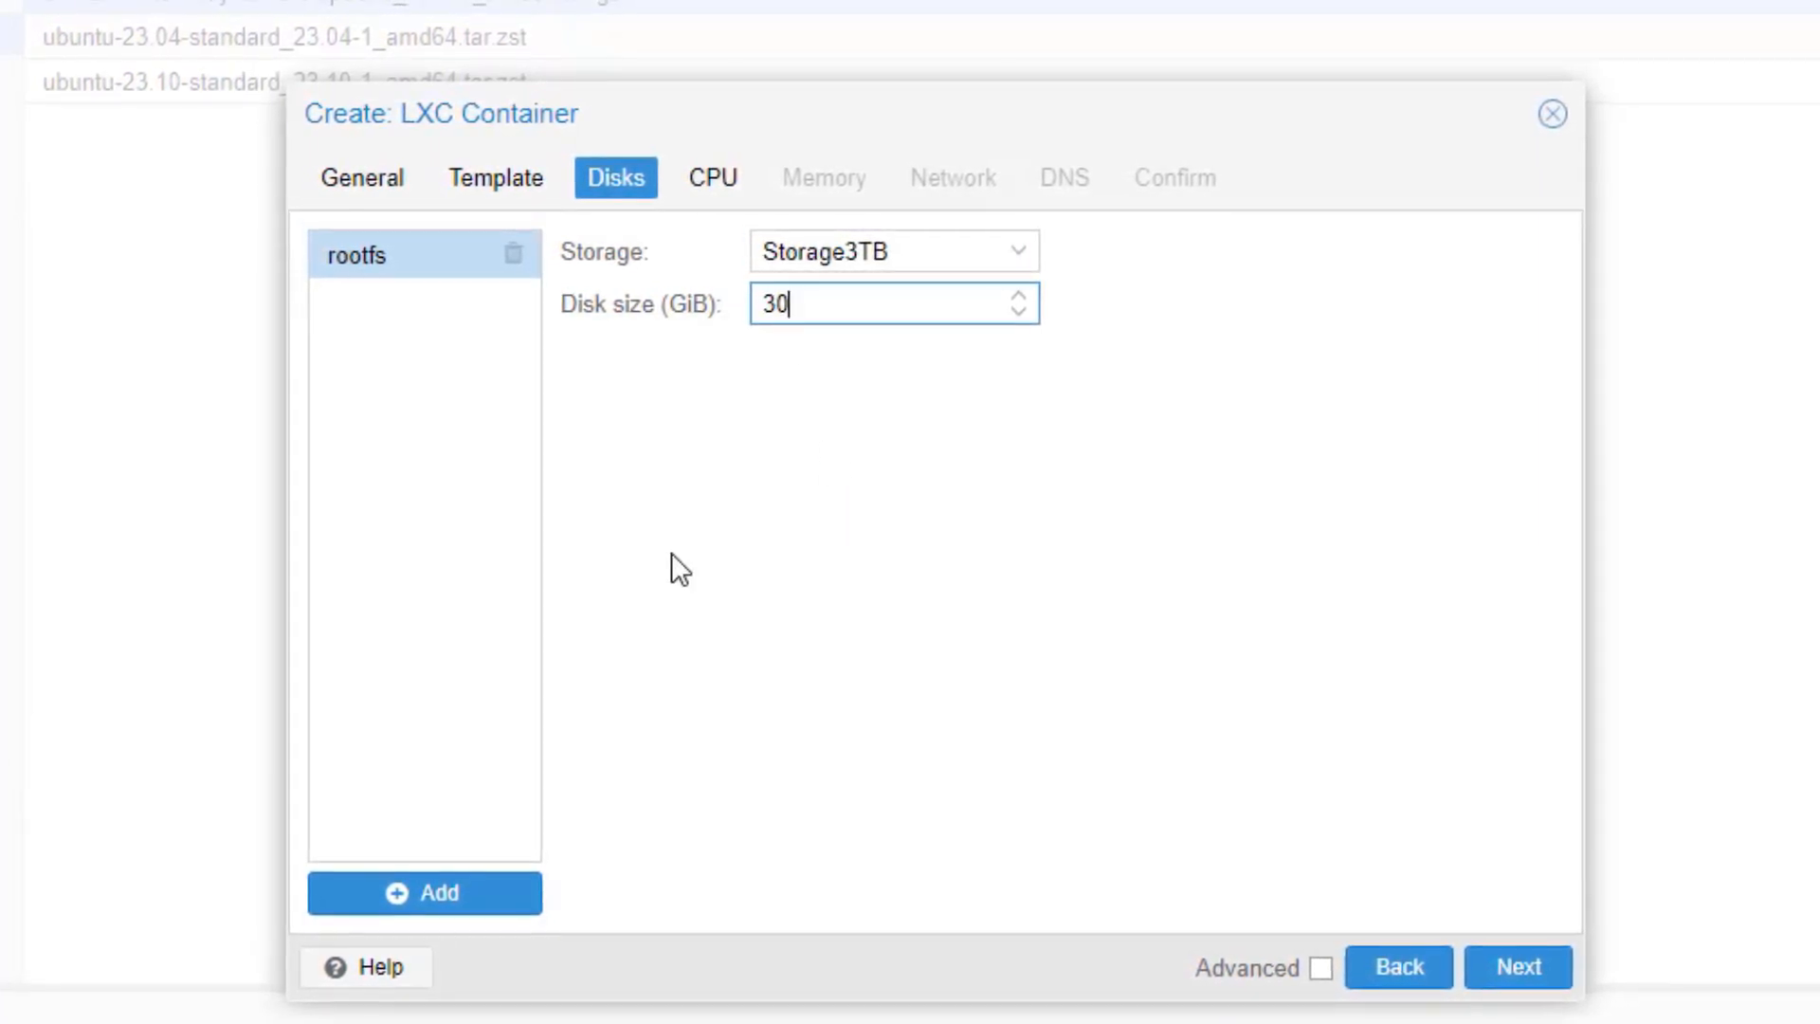
click(1535, 968)
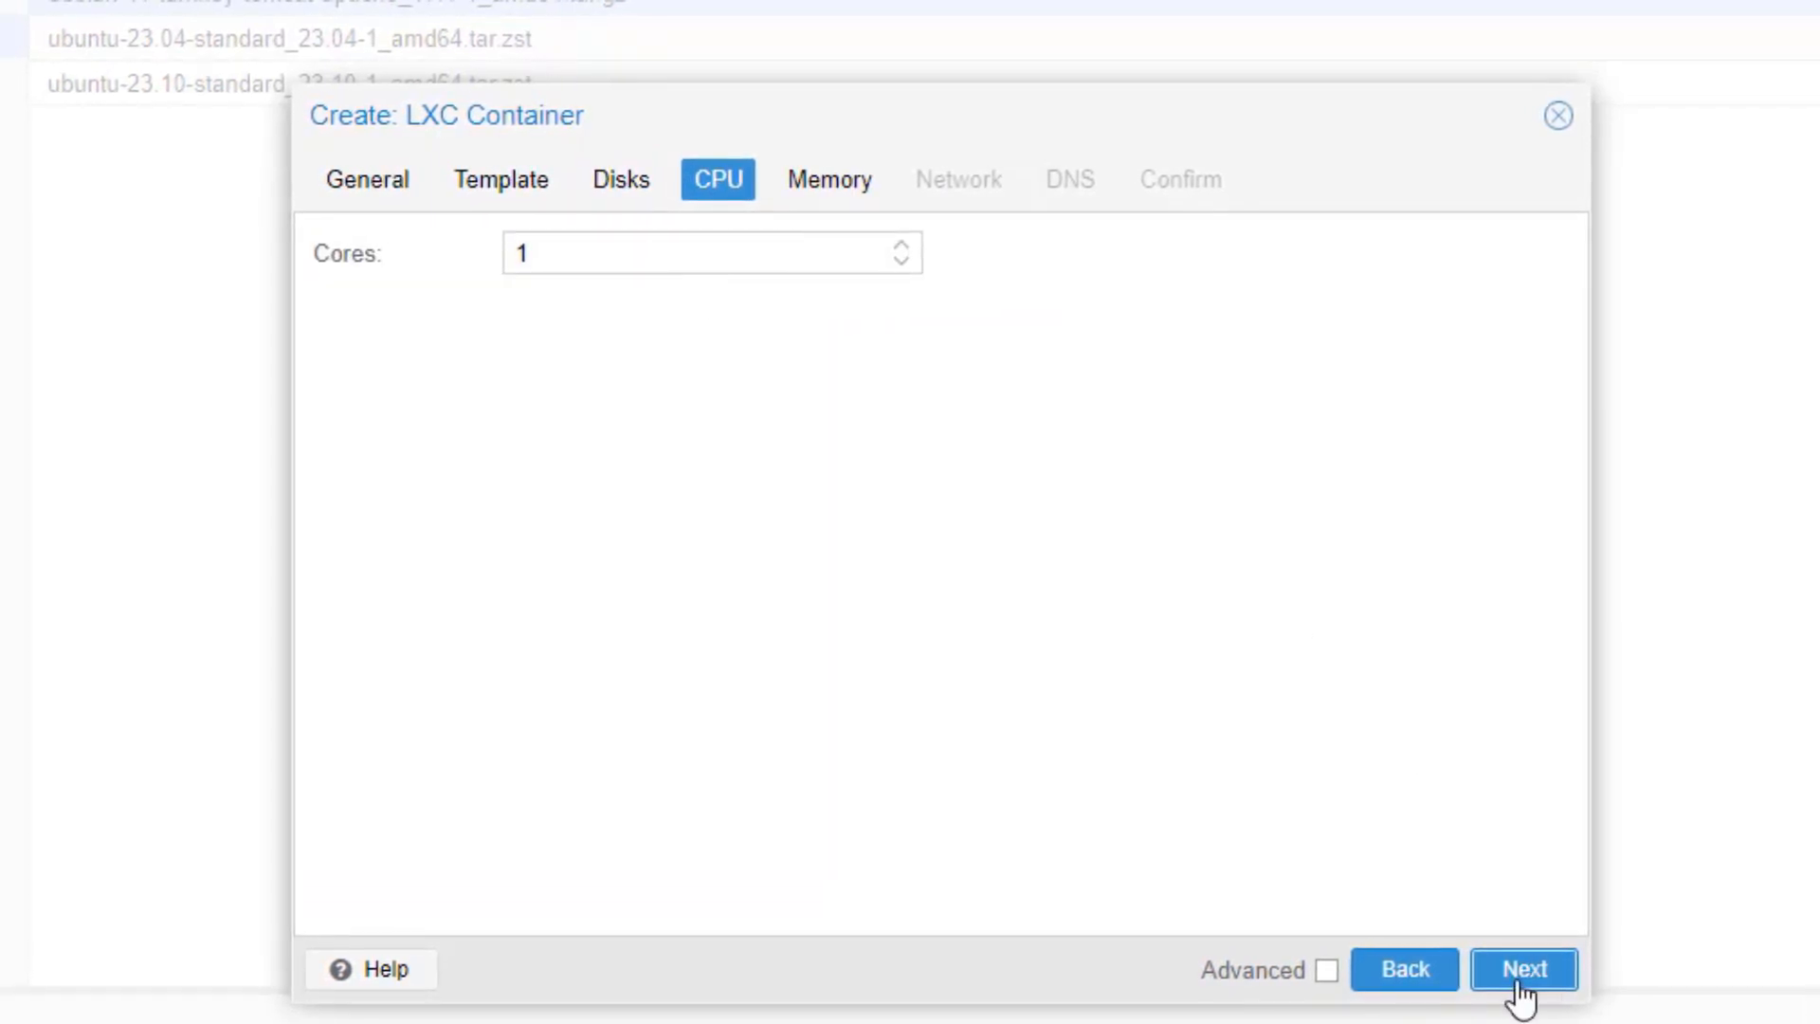
Step: Keep default CPU and memory, and give eth0 static IP 192.168.0.36/24 with gateway 192.168.0.1
click(1521, 986)
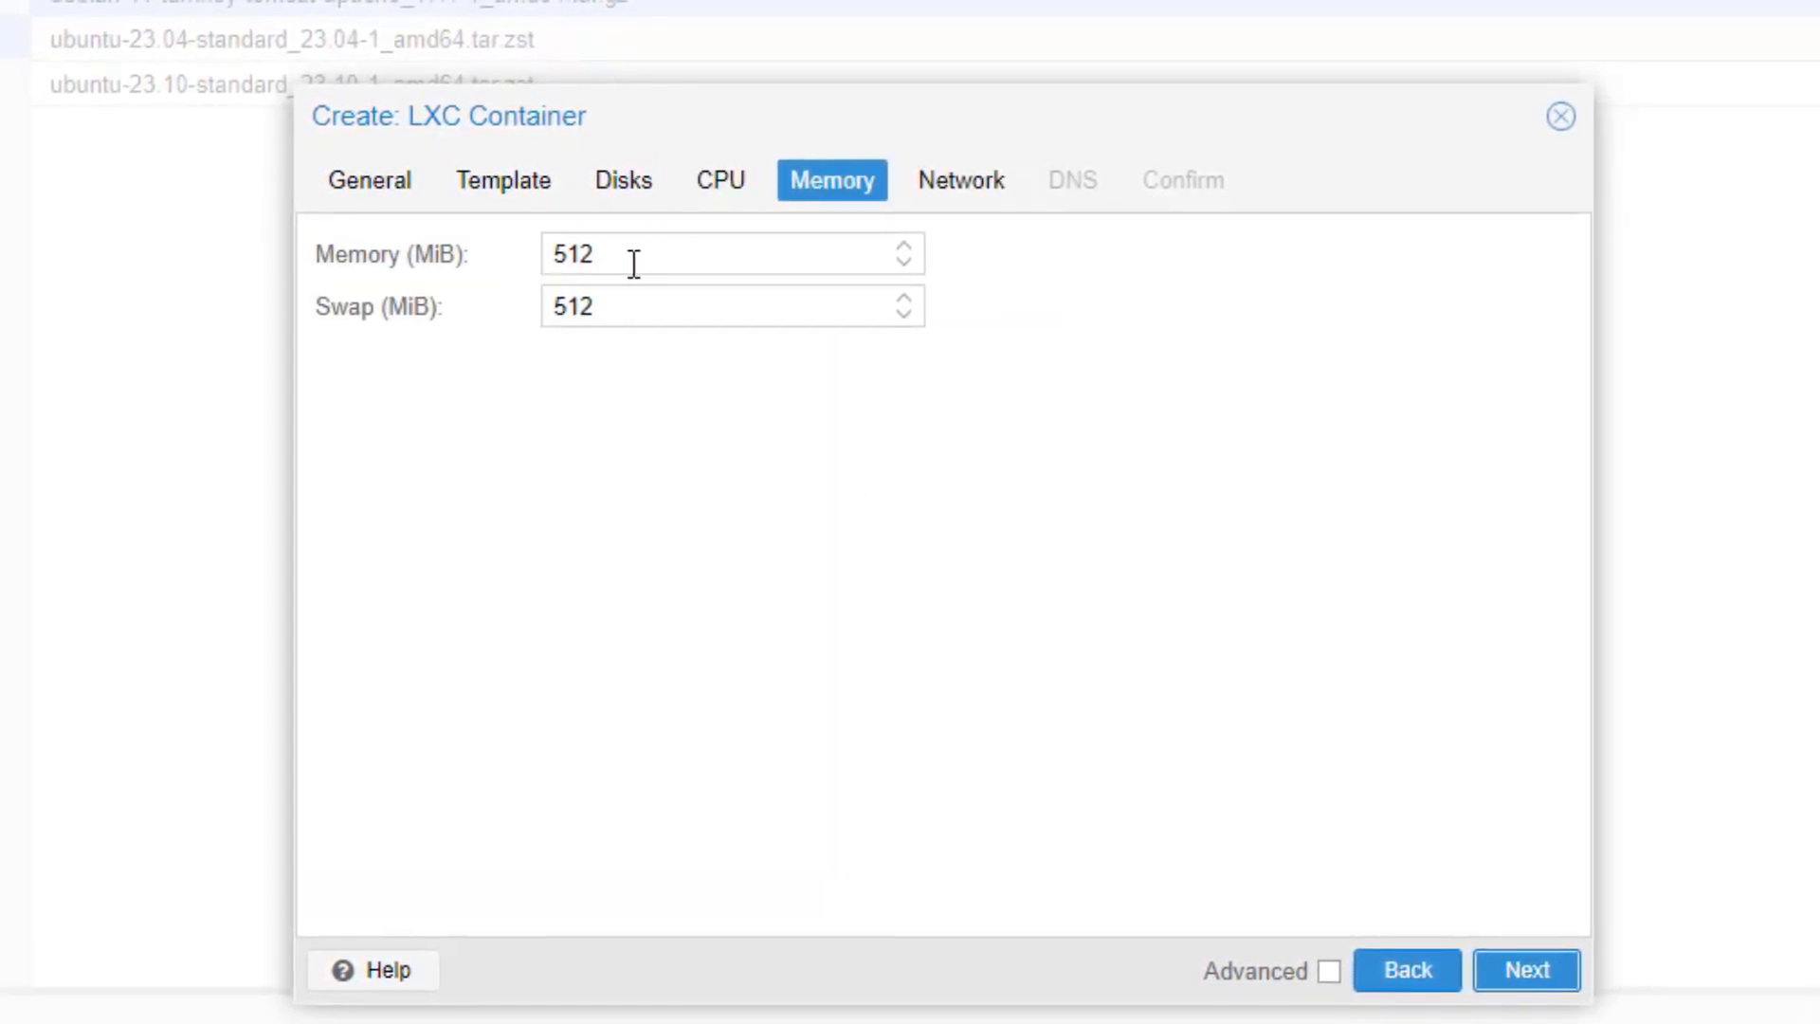
click(1521, 976)
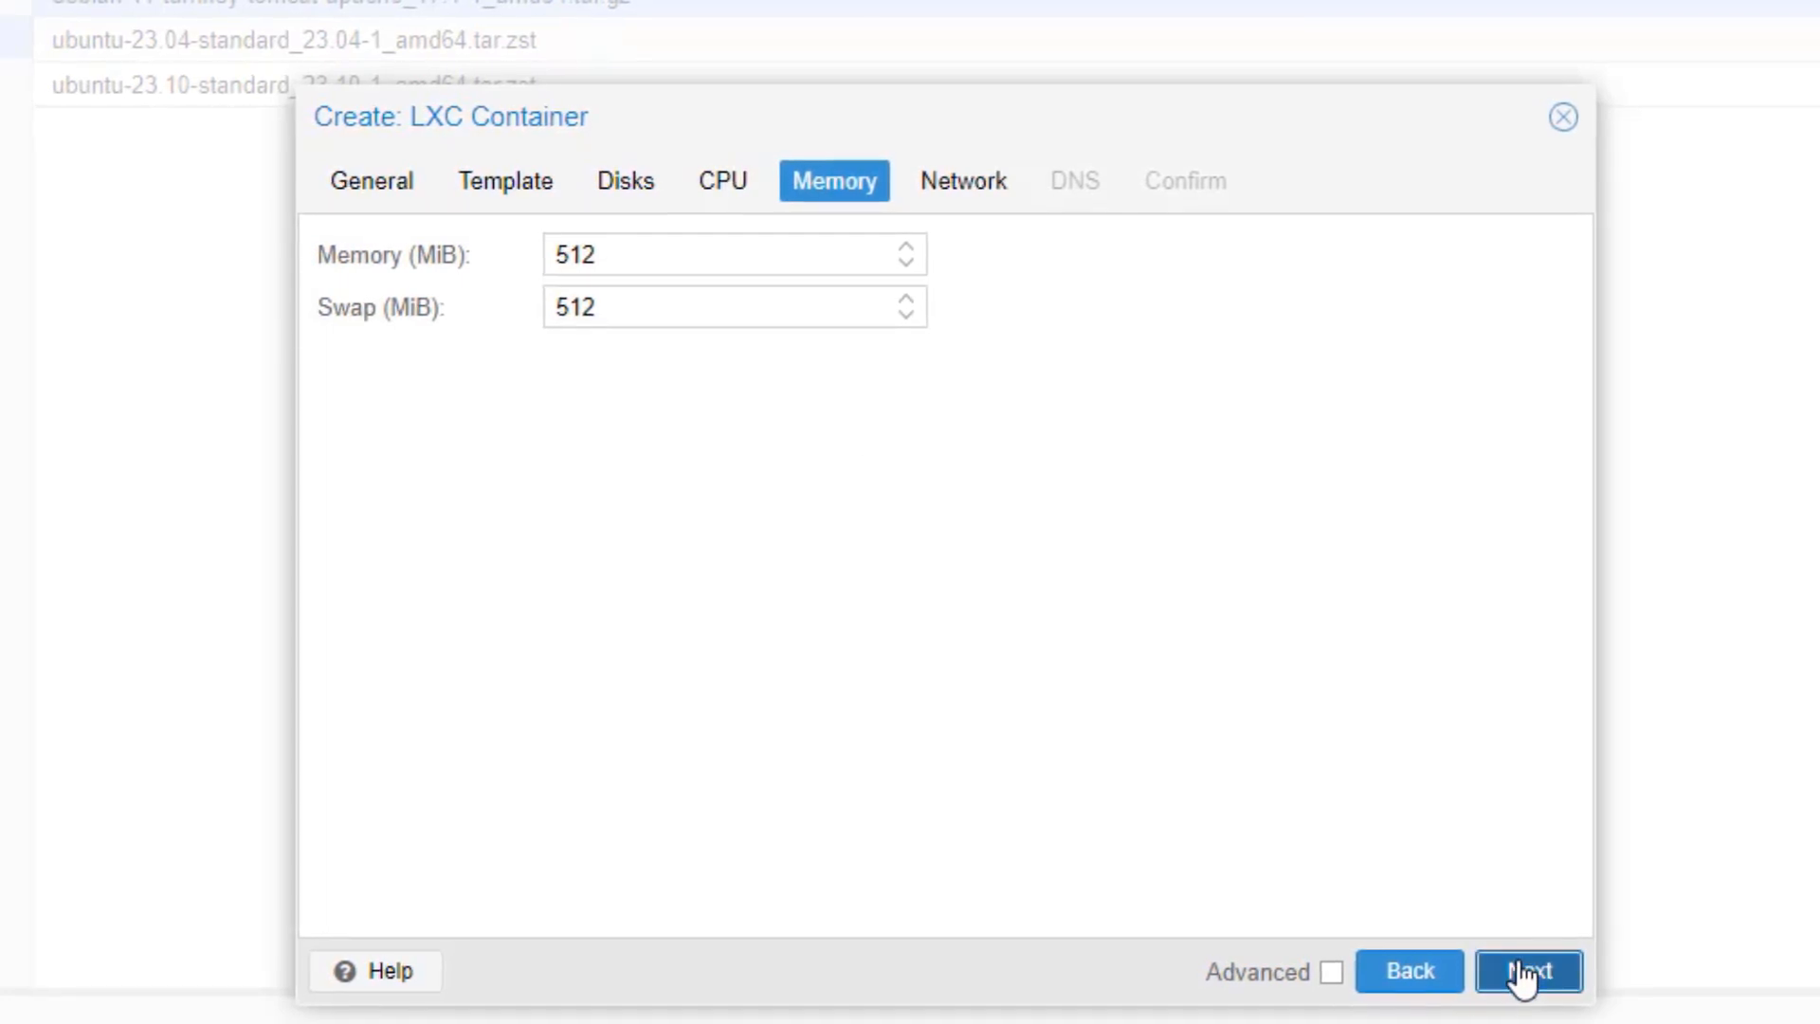
click(1196, 316)
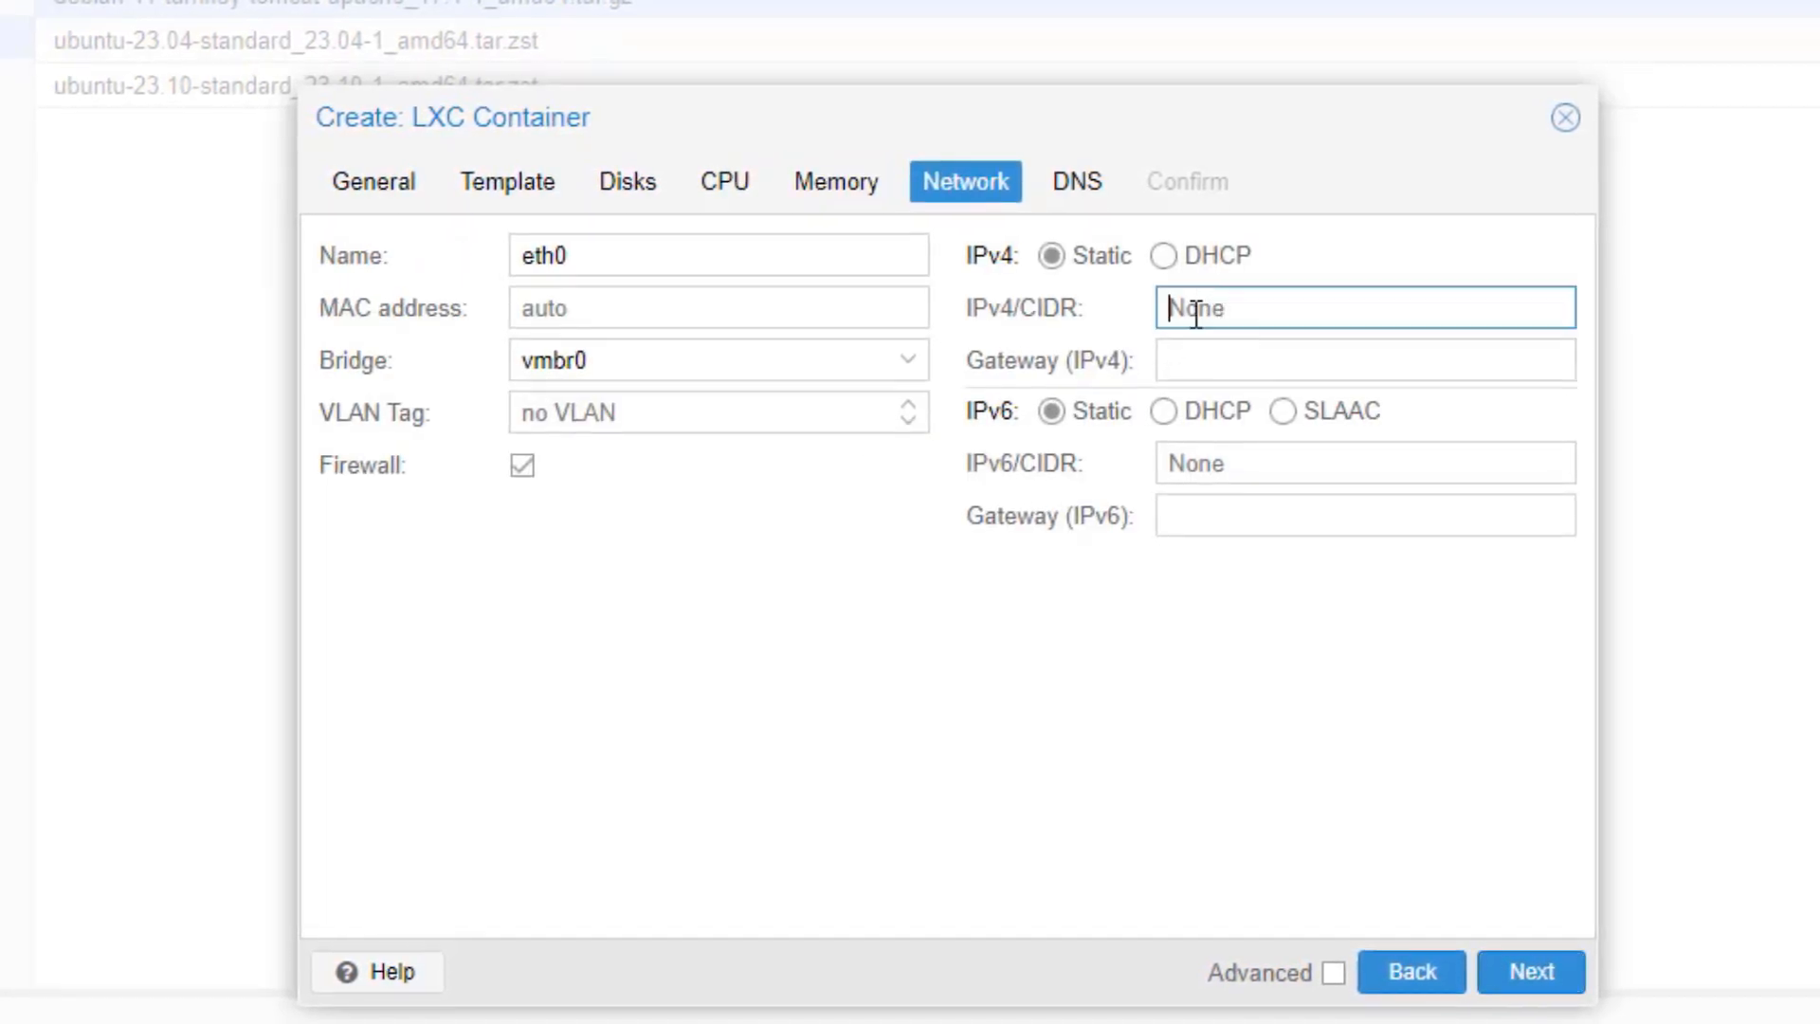
text(2.168.0.)
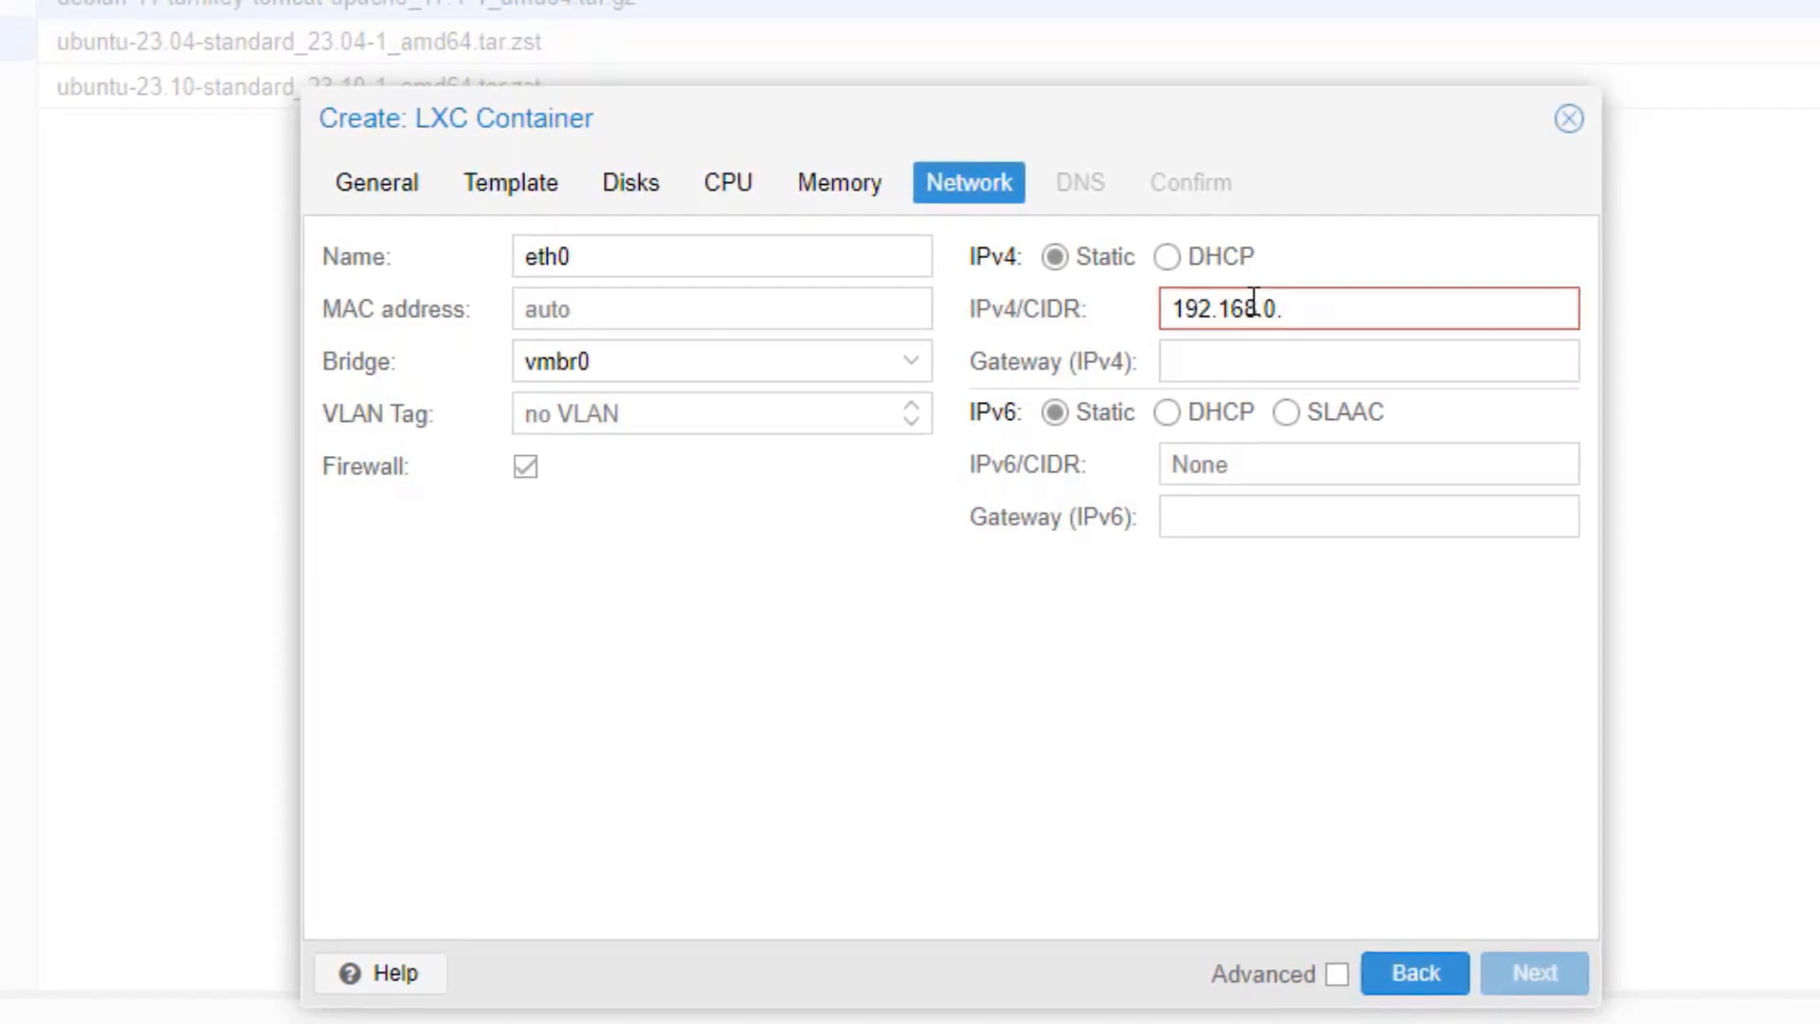
text(36/24)
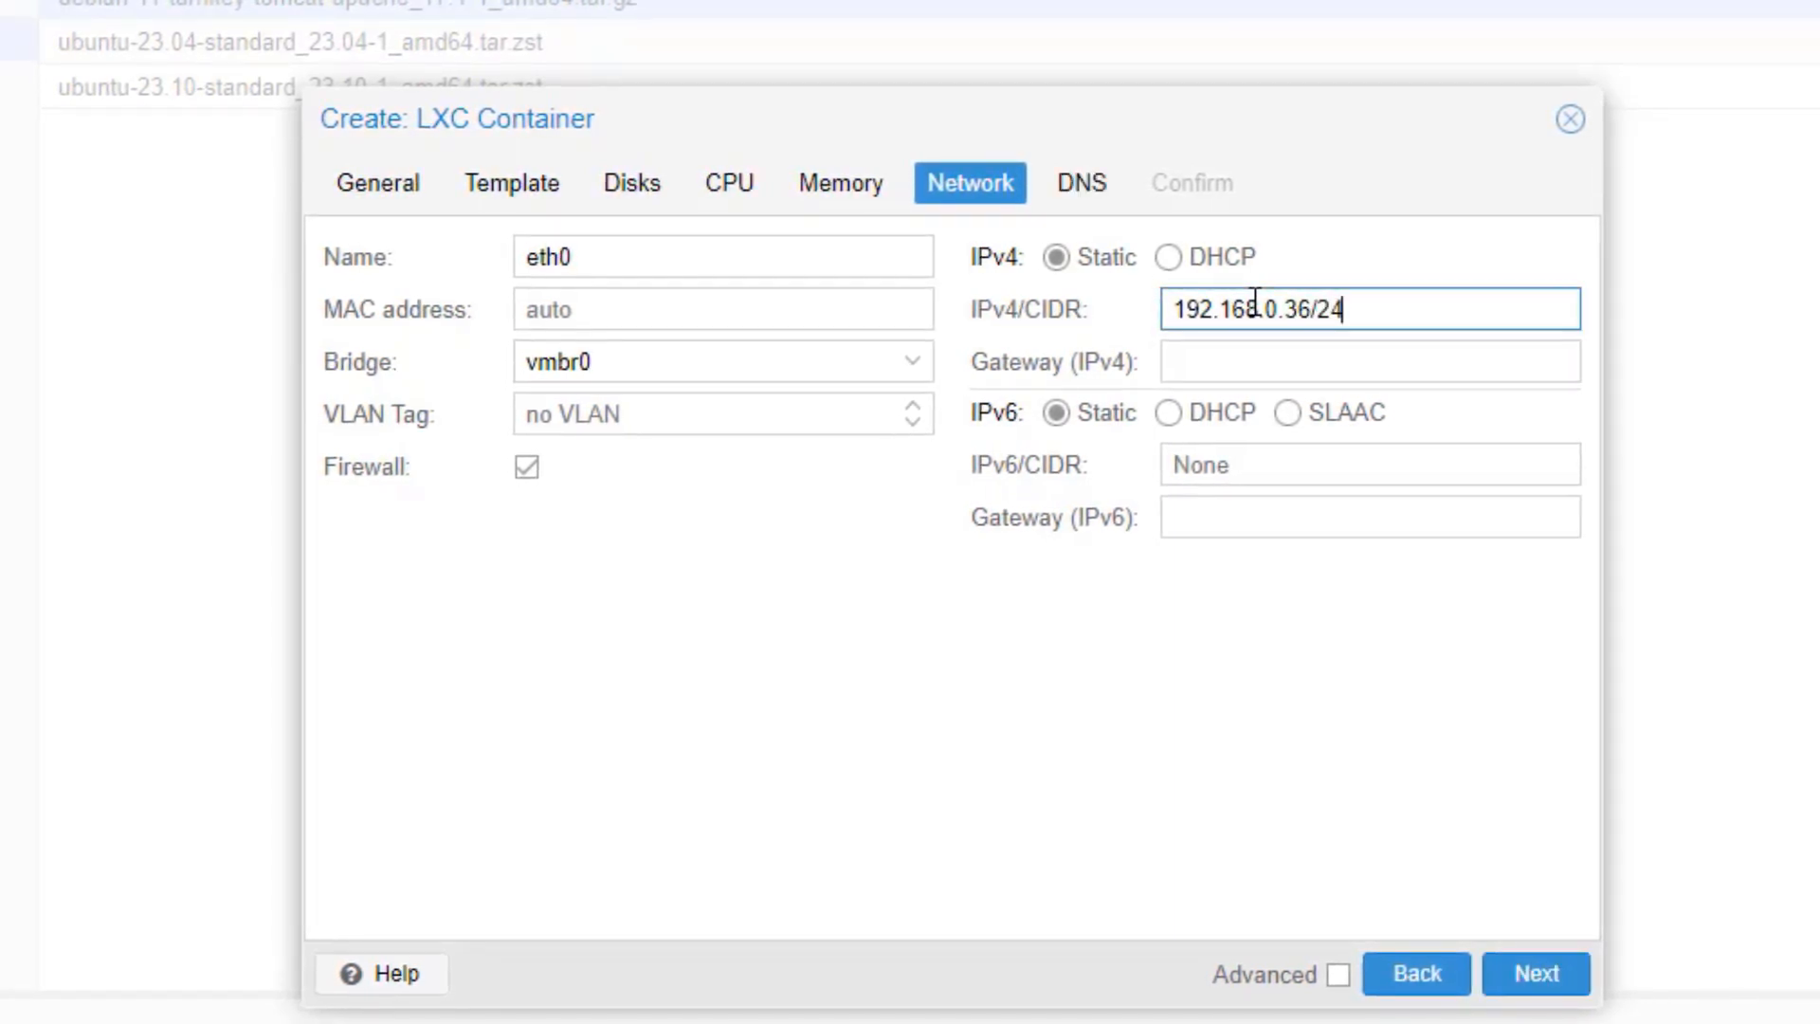
click(1366, 369)
text(1)
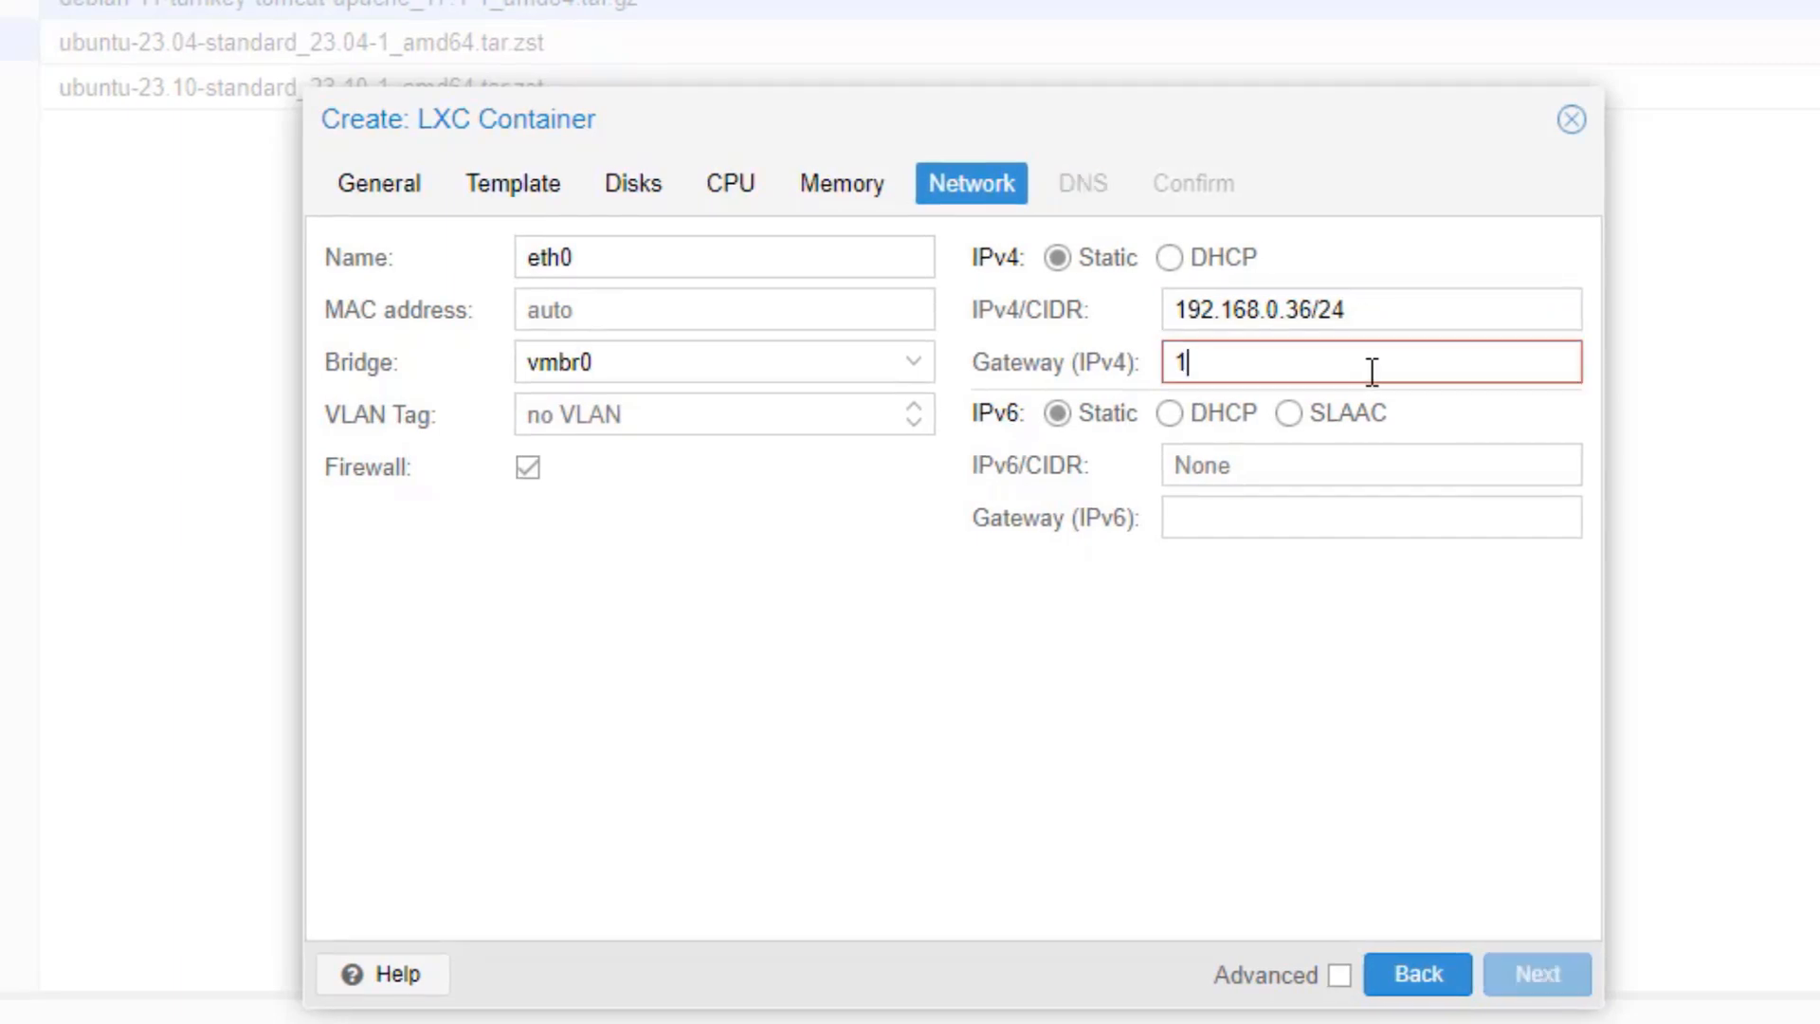
text(92.168.0.1)
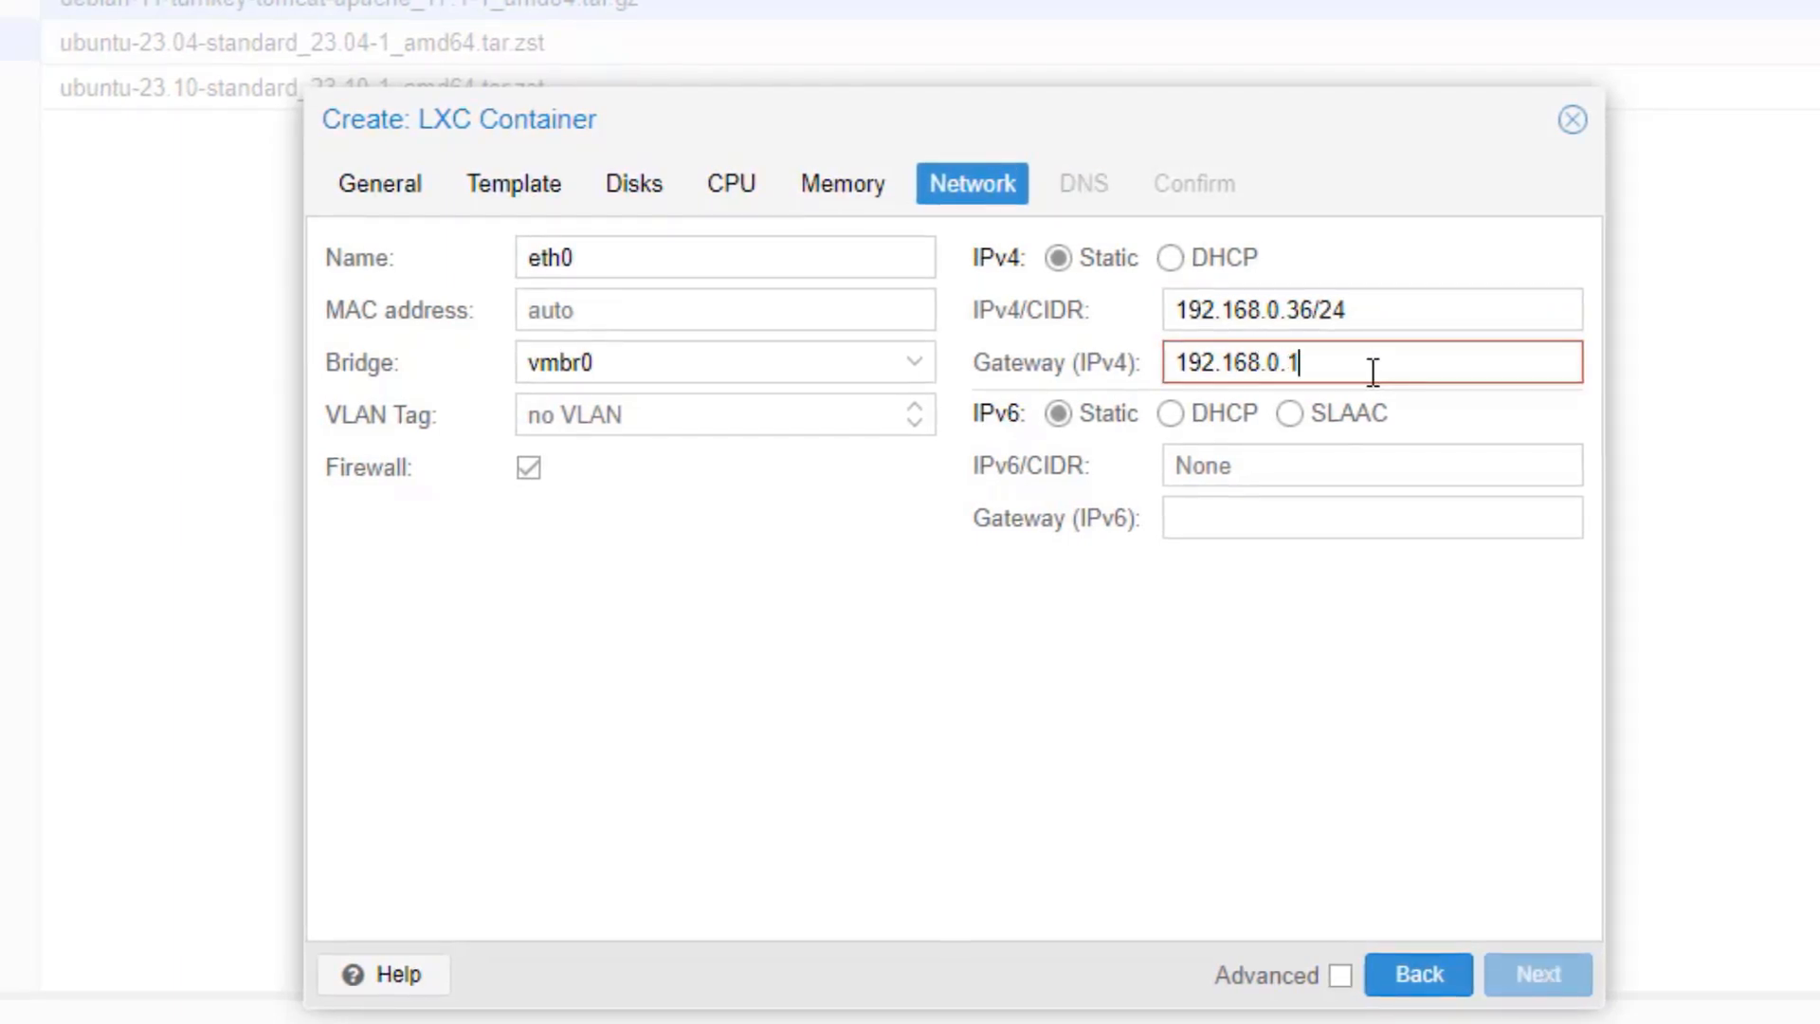
click(1539, 976)
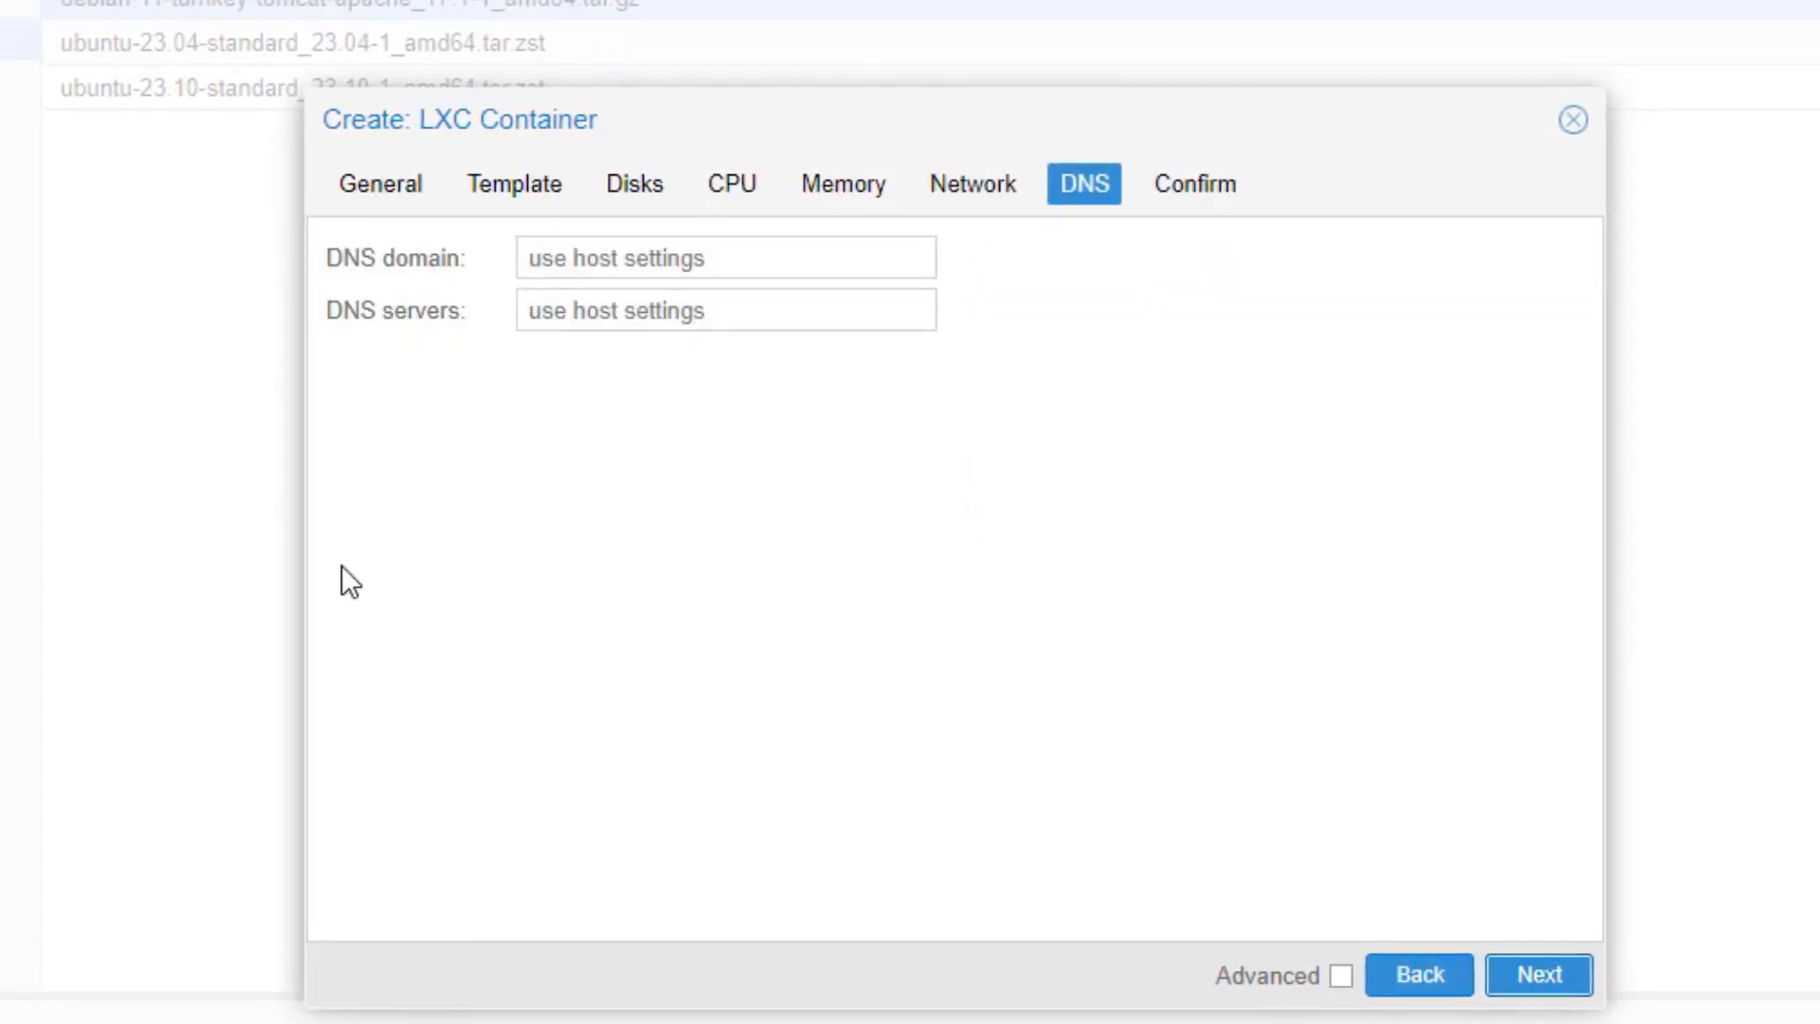
Step: Set DNS domain UBUNTU.TOVARTECH.ORG and DNS server 1.1.1.1
click(723, 262)
text(UBUNTU)
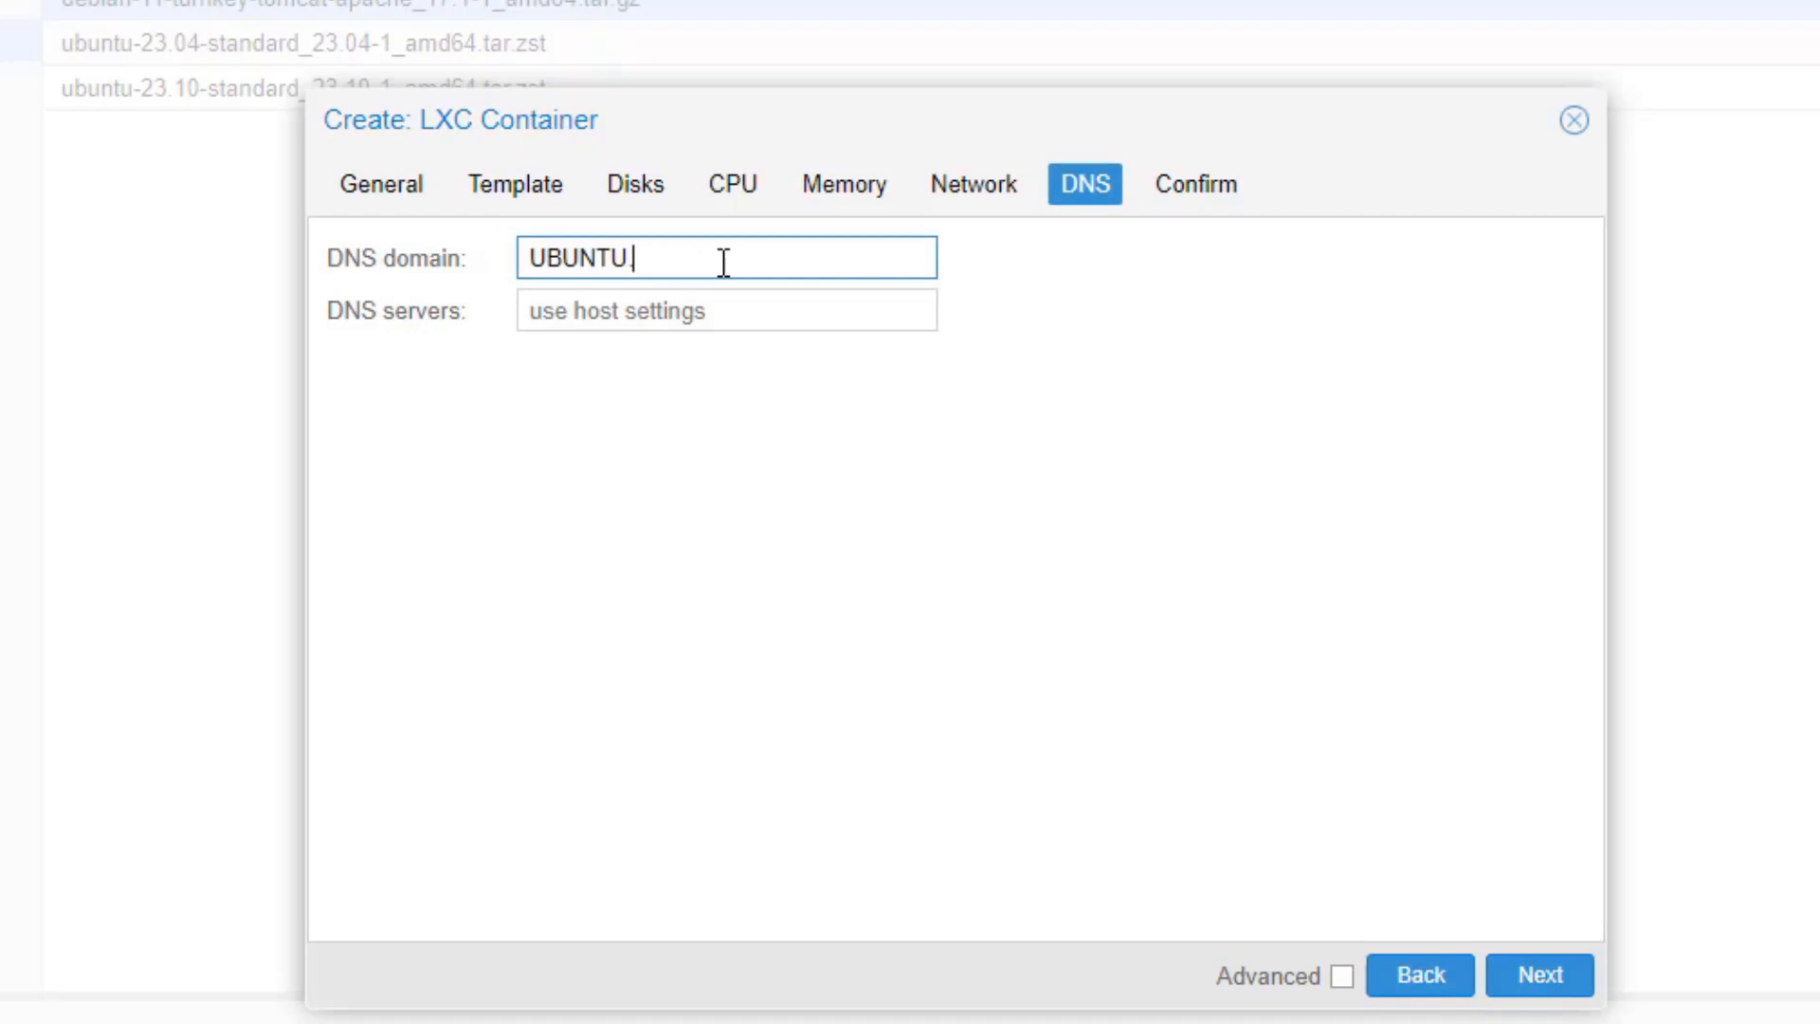
text(.TOVARTECH.ORG)
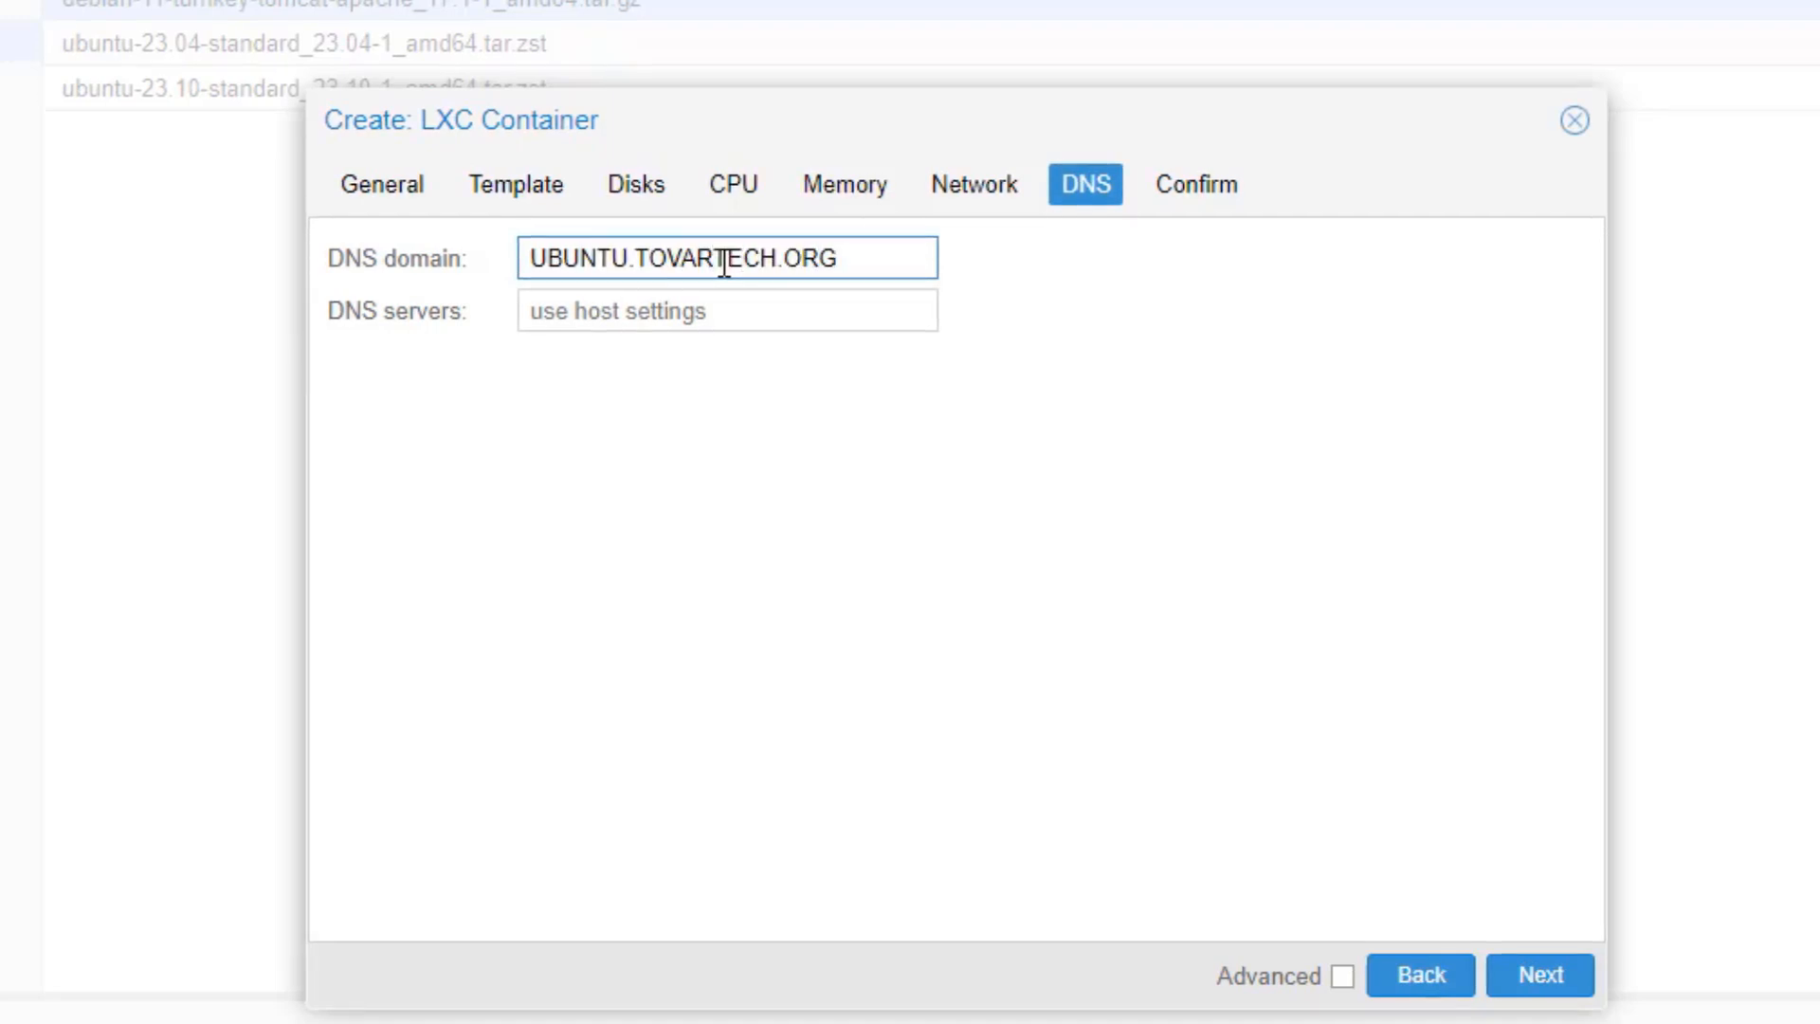
click(752, 311)
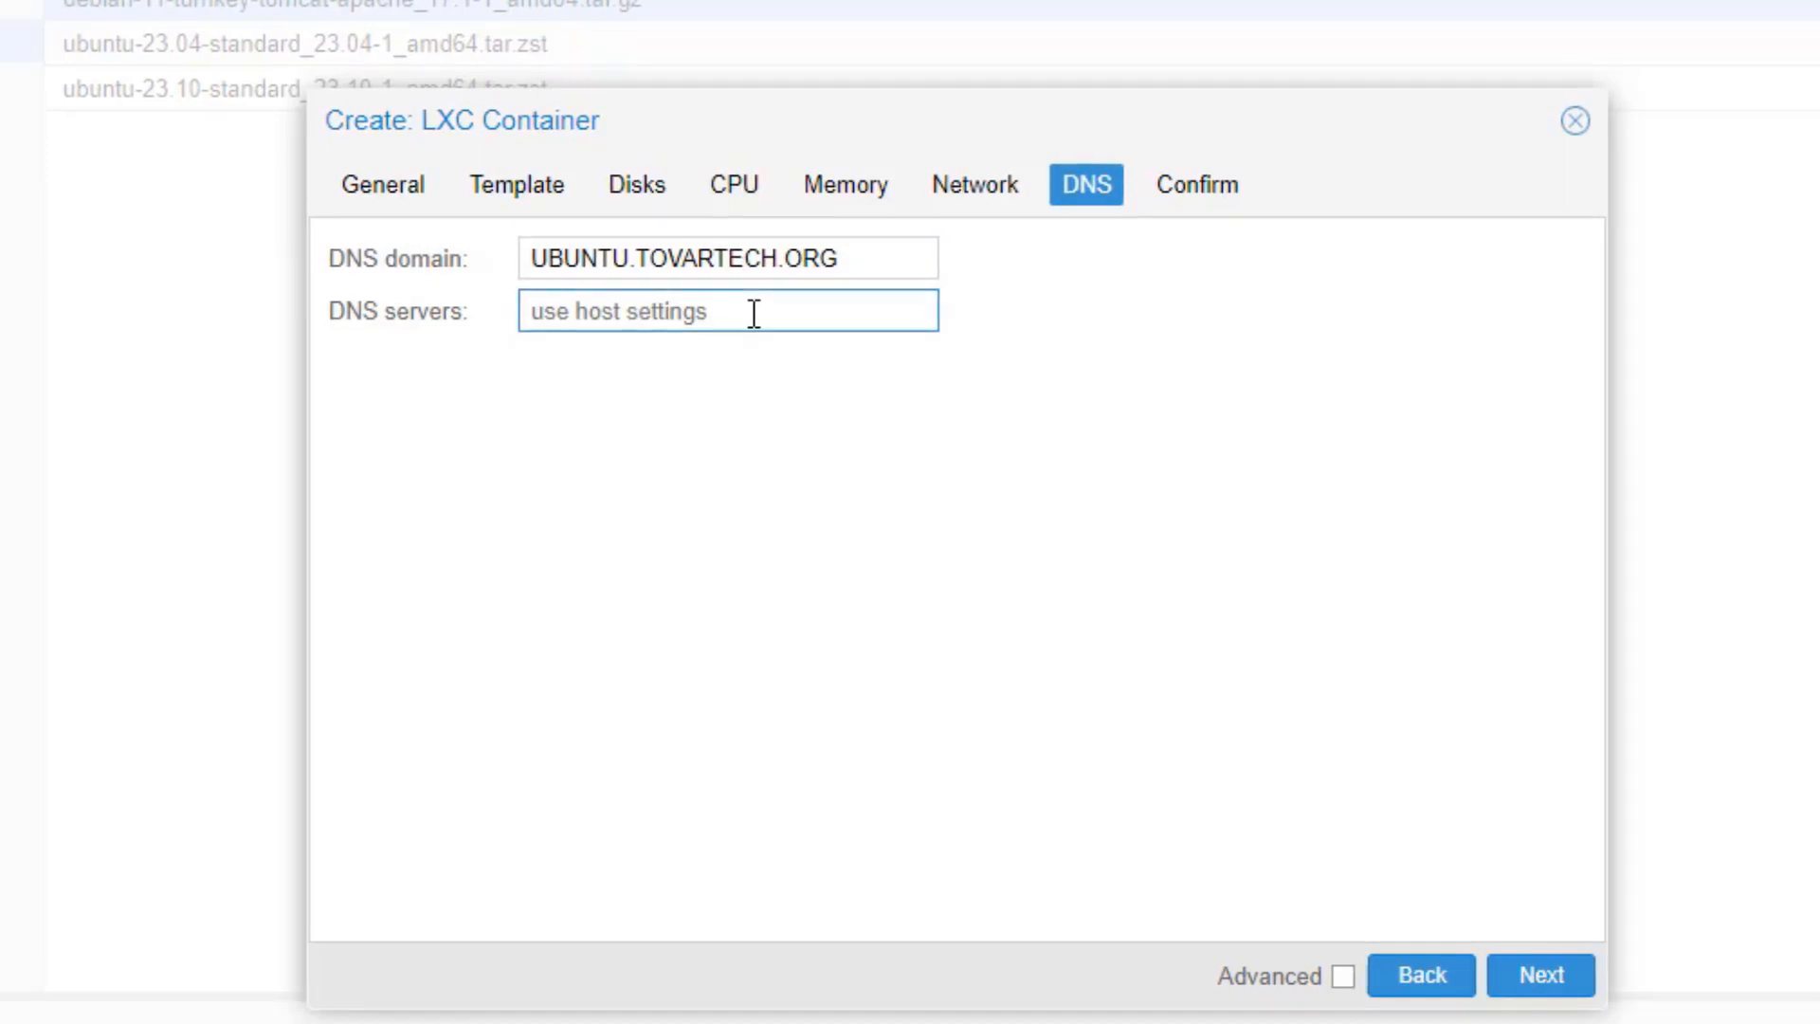
text(1.1.1.1)
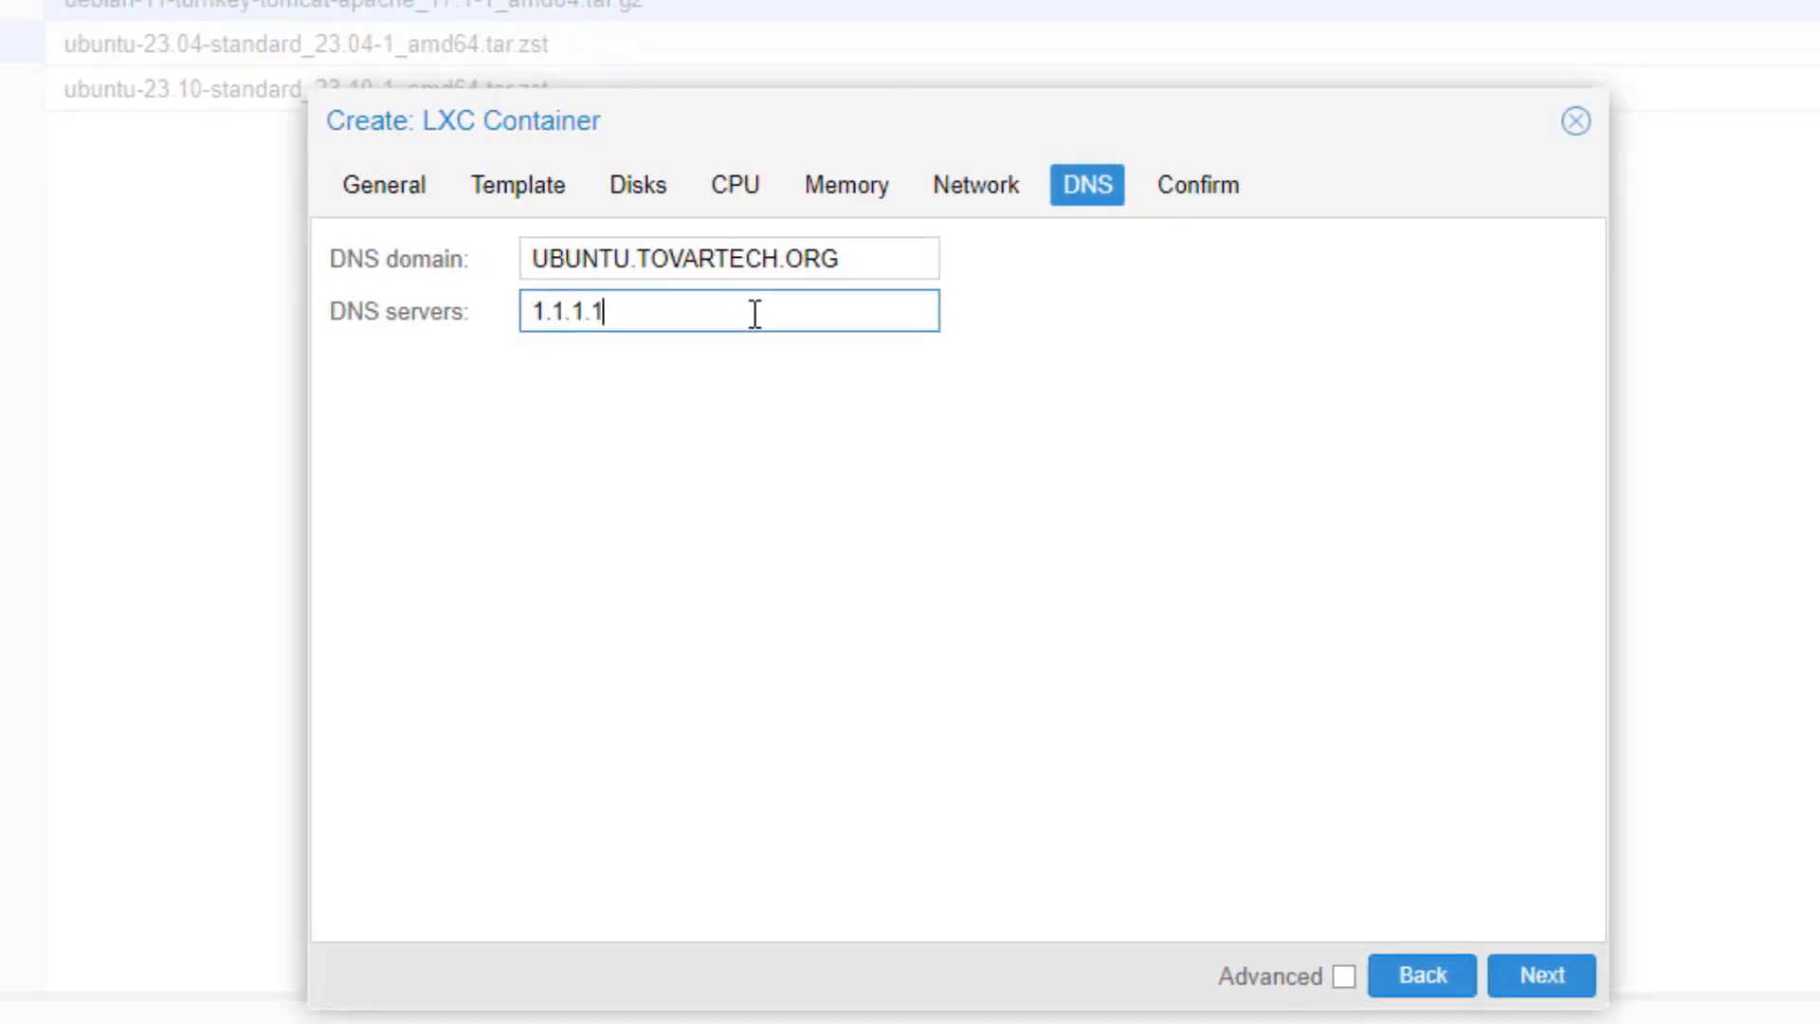
Step: Confirm and create the container, then close the finished creation task log
click(1529, 986)
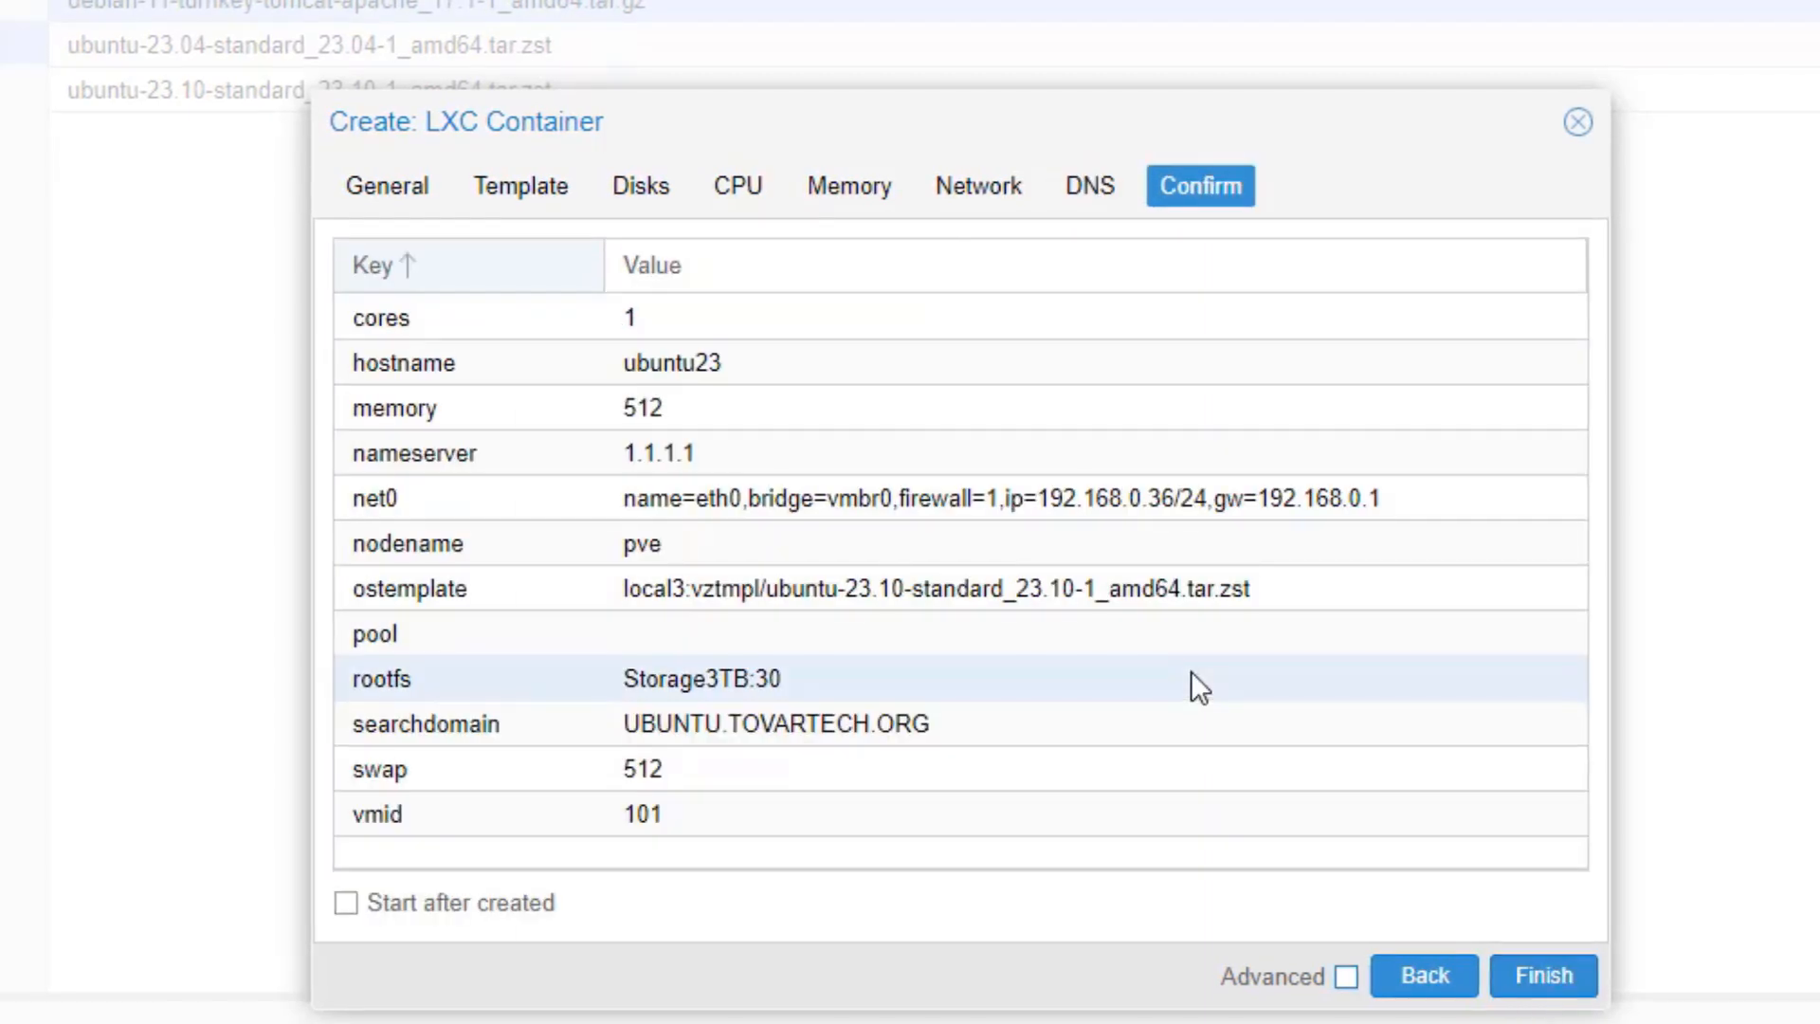
click(1564, 980)
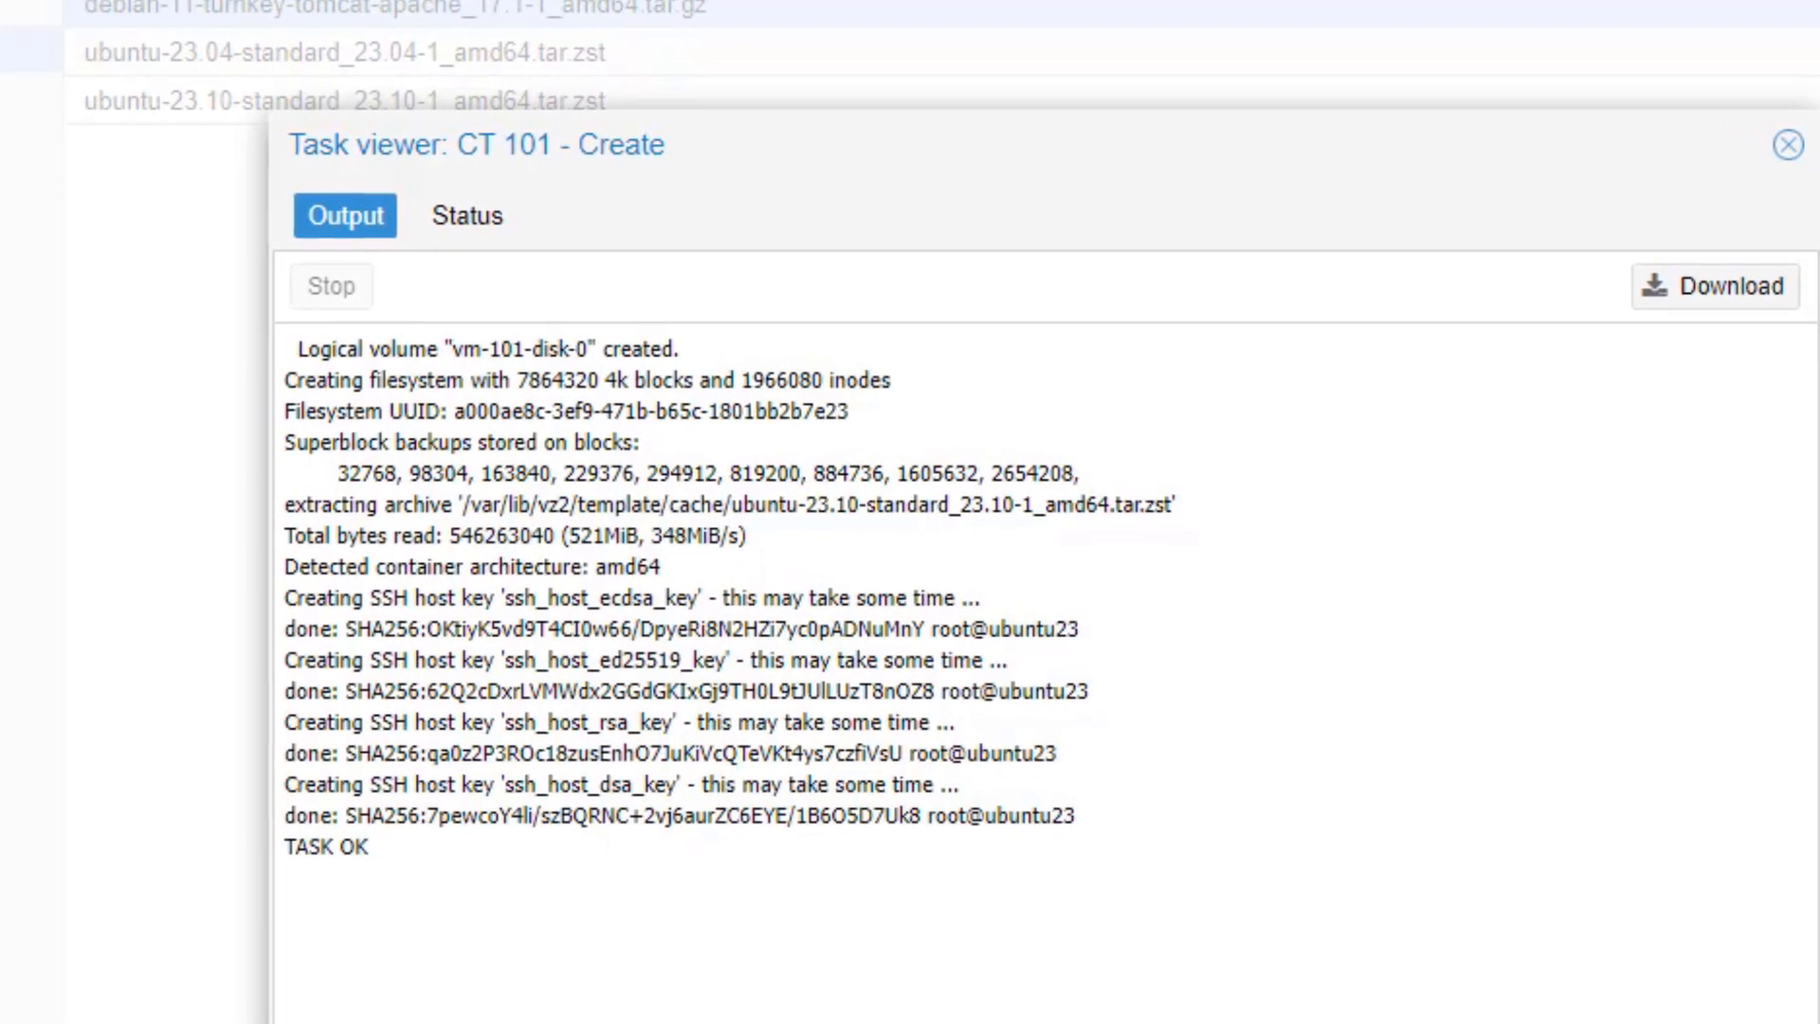
click(1808, 145)
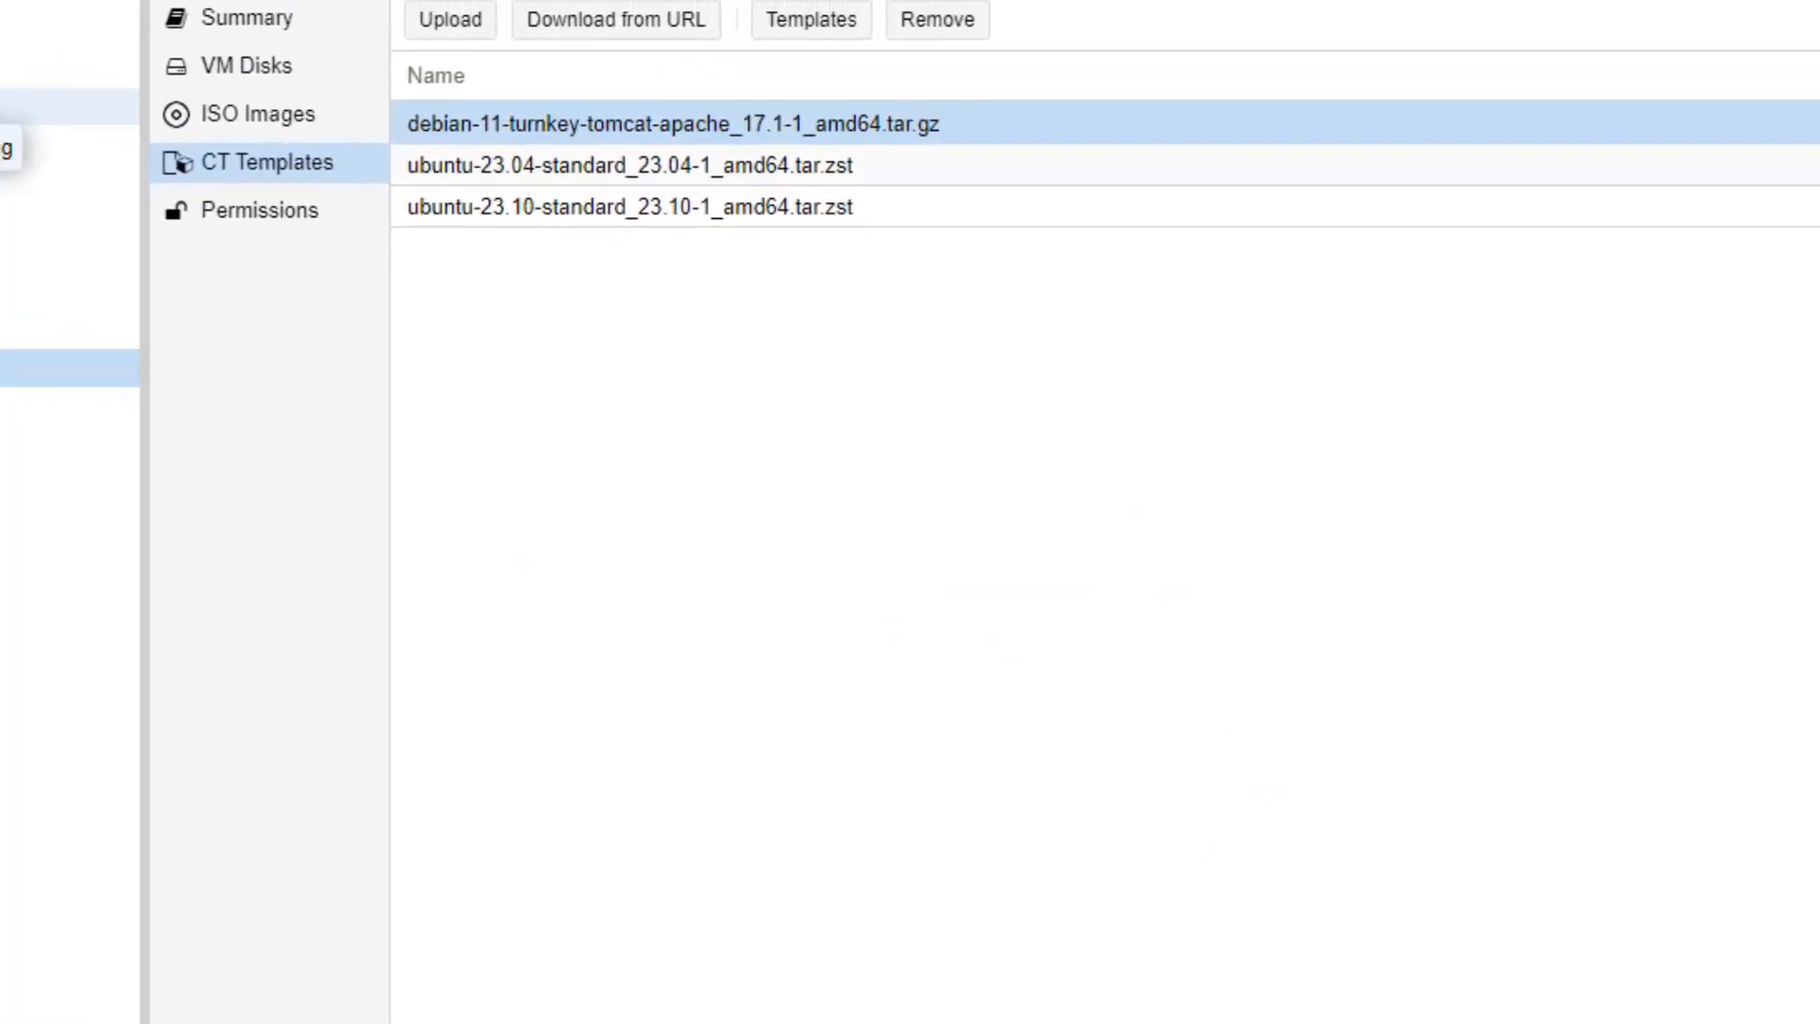
Step: Review container 101's Summary, Console, Resources, Network and Options pages
click(223, 151)
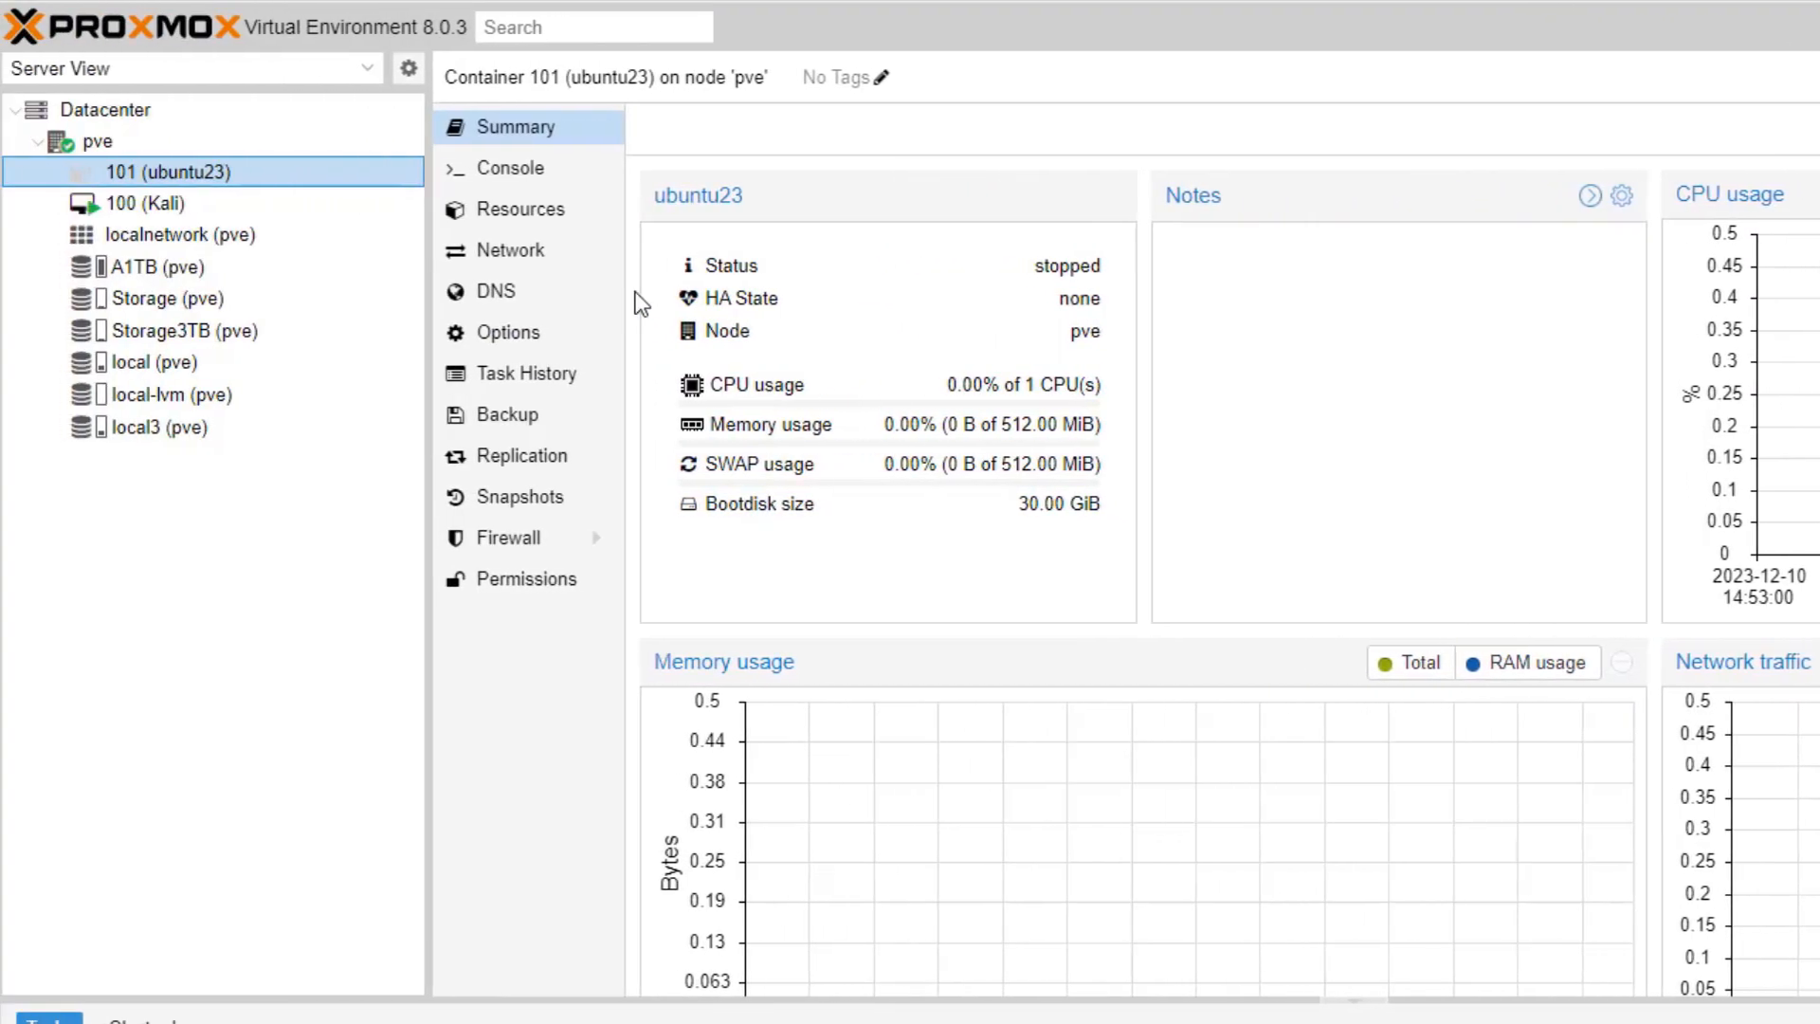
click(539, 172)
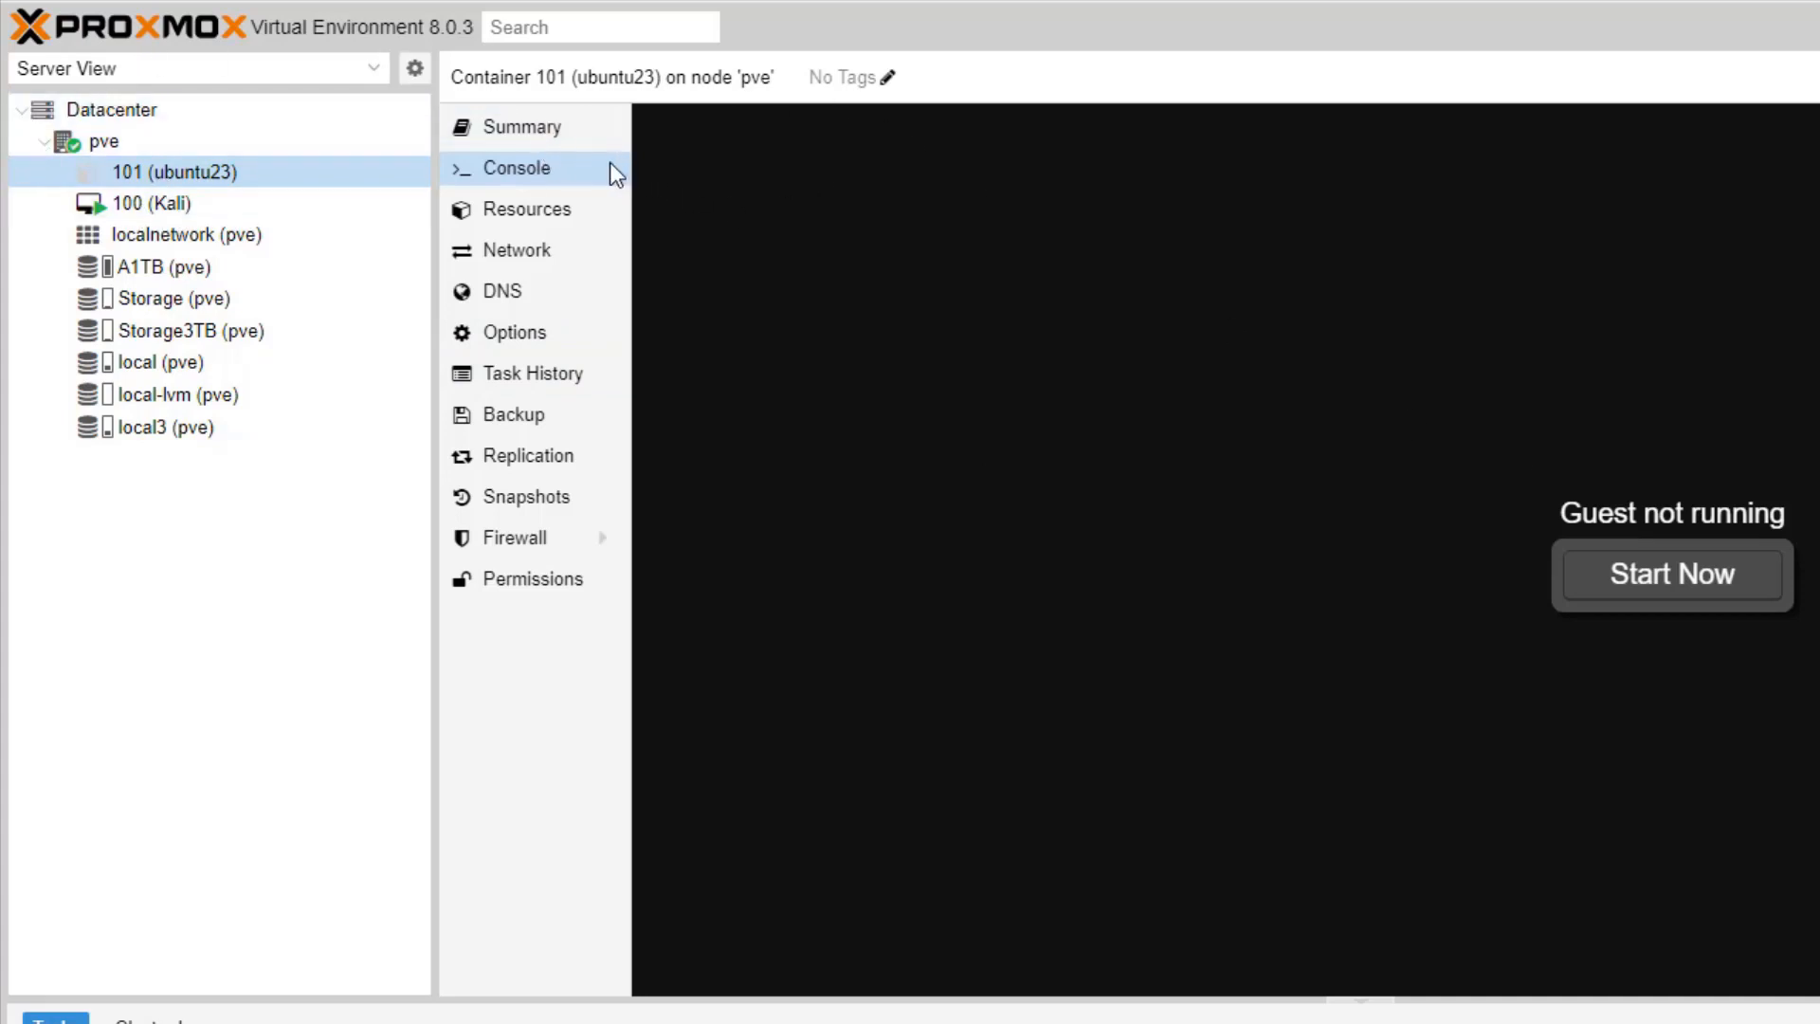
click(556, 130)
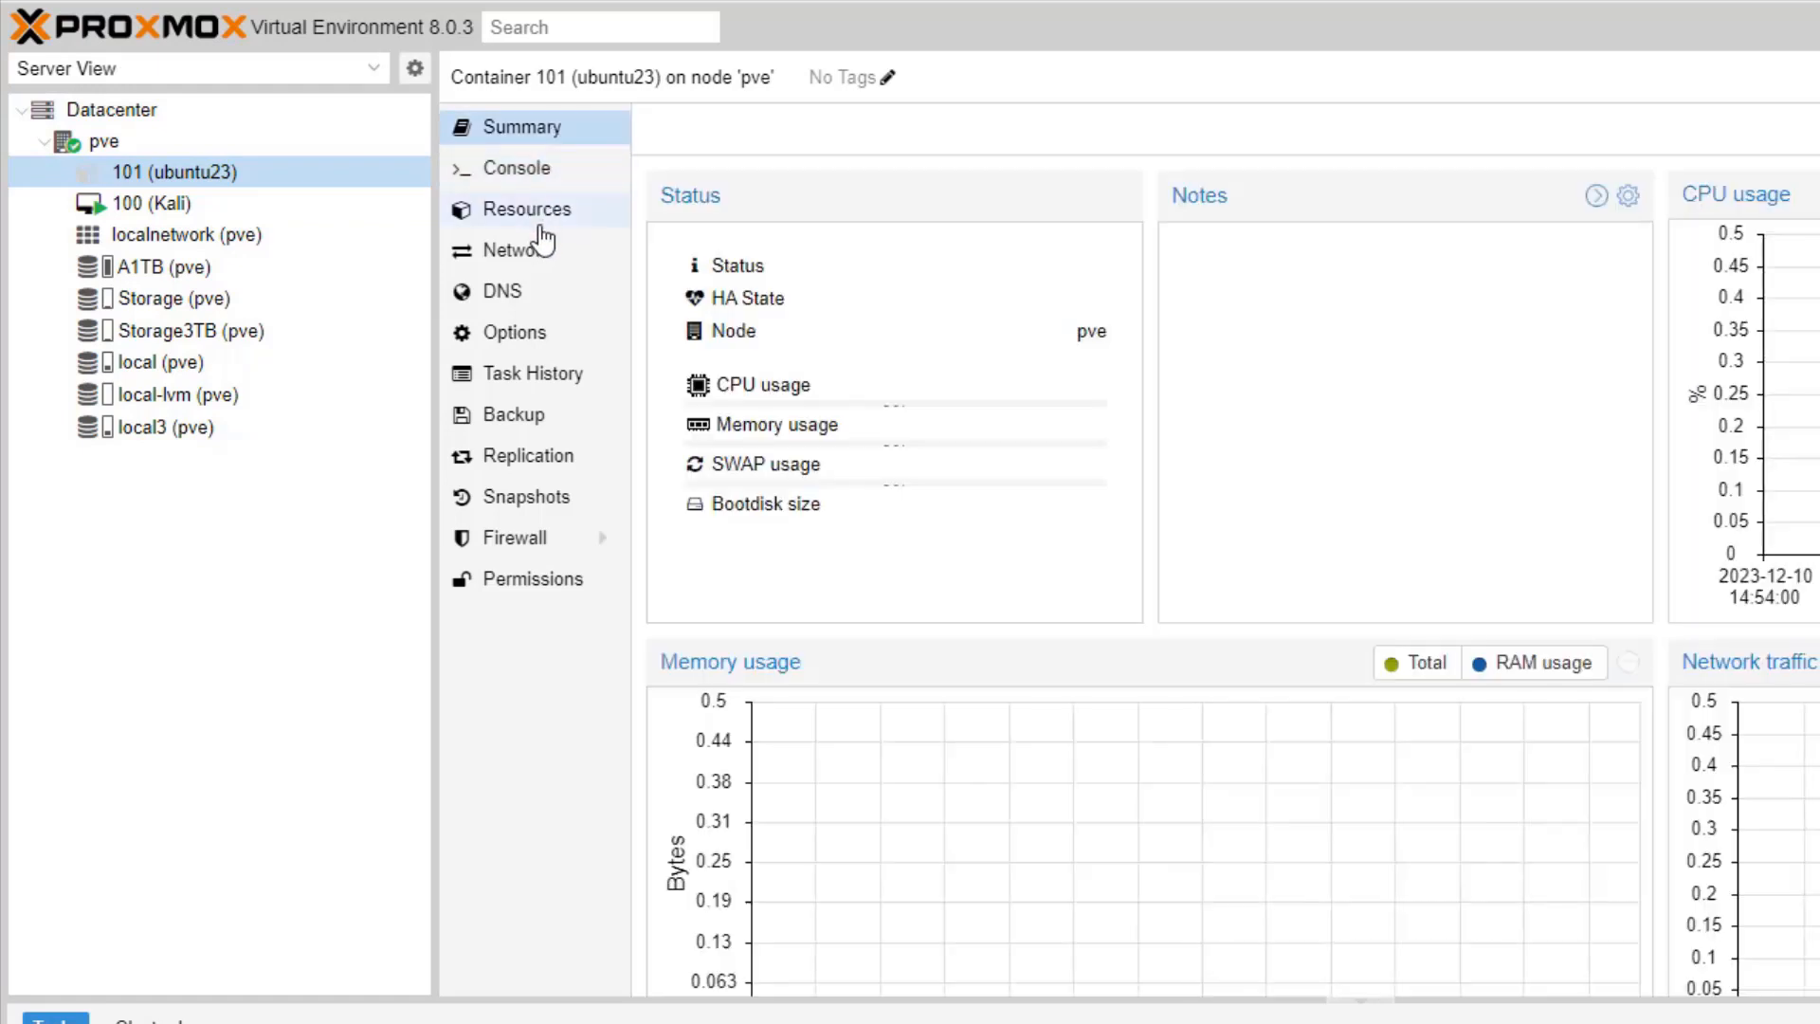
click(538, 213)
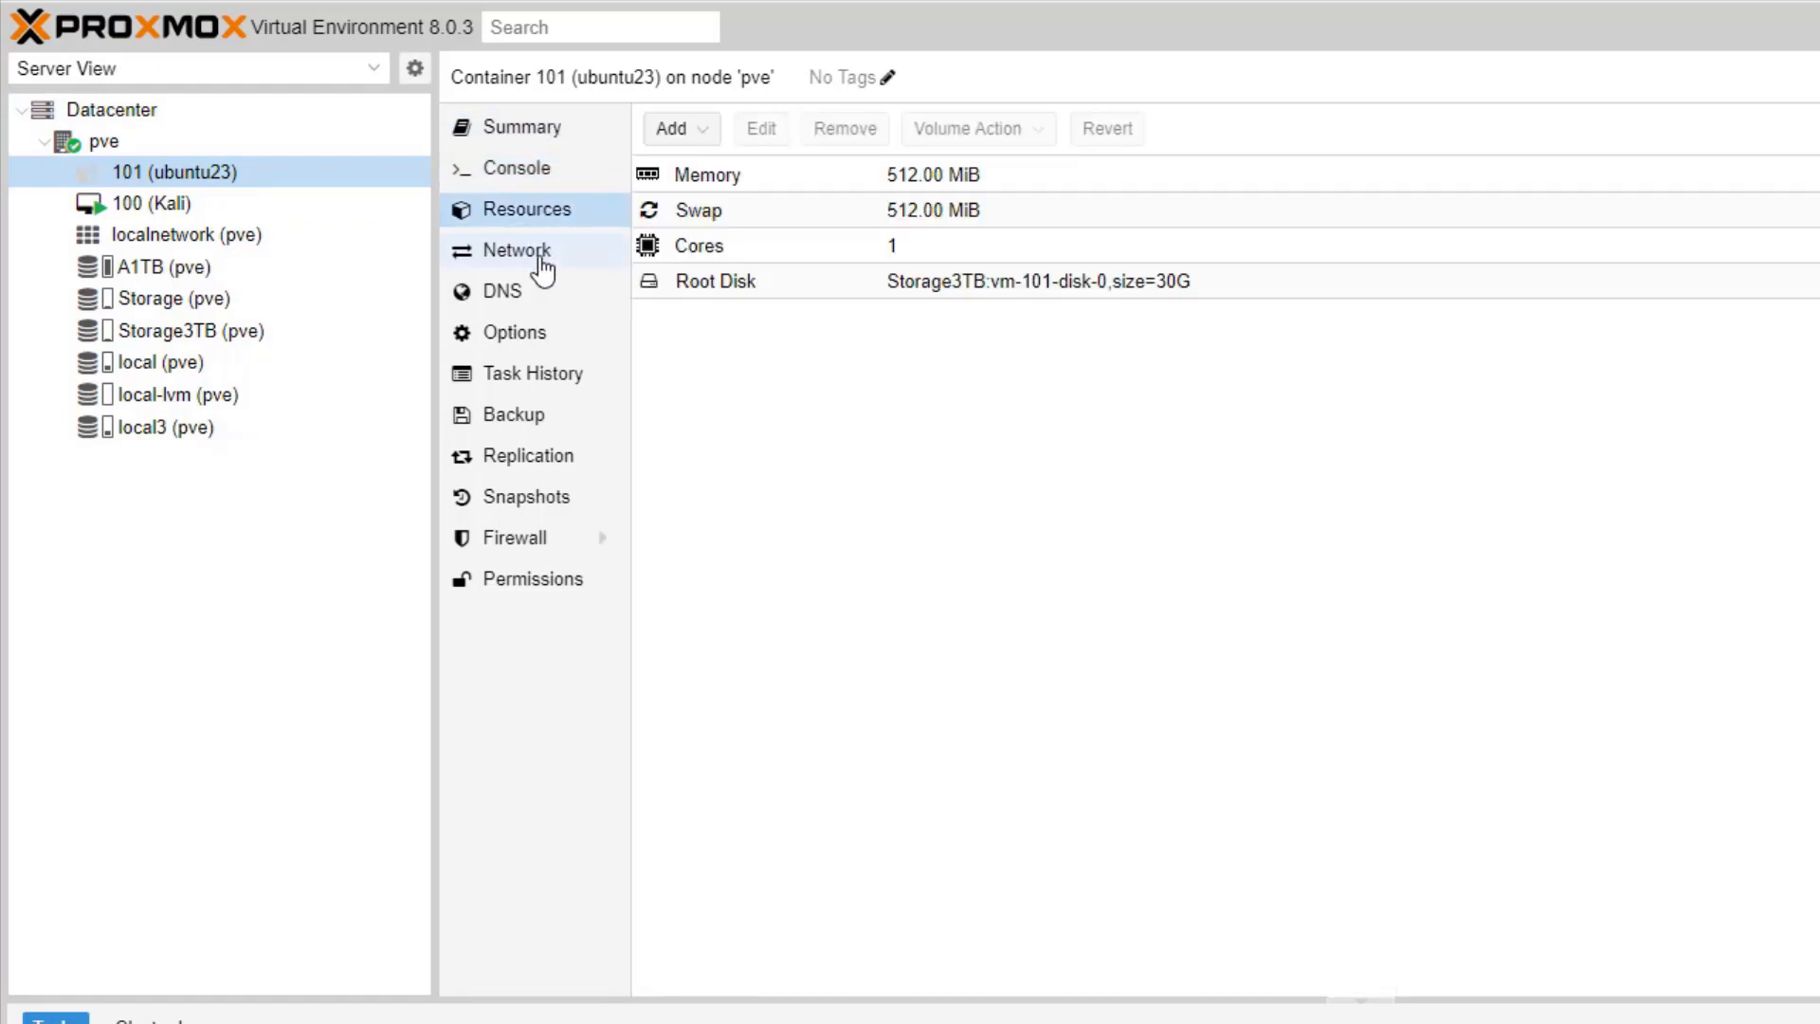
click(543, 271)
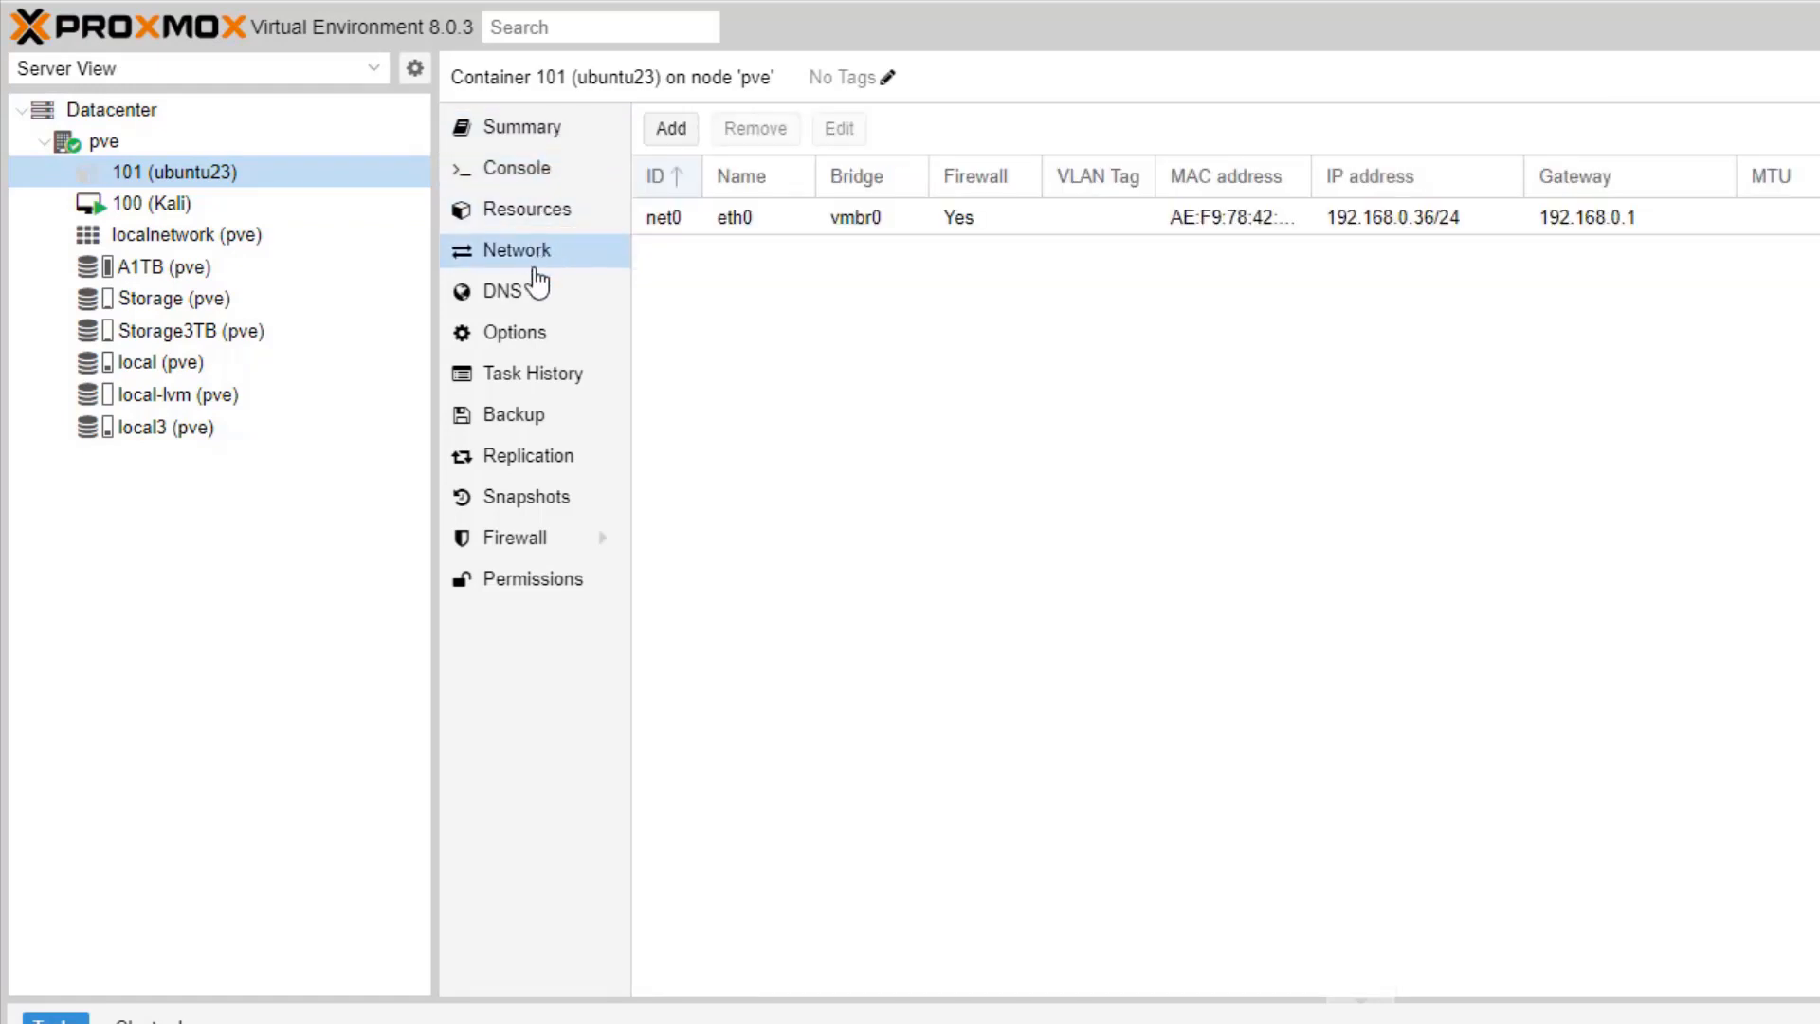
click(544, 334)
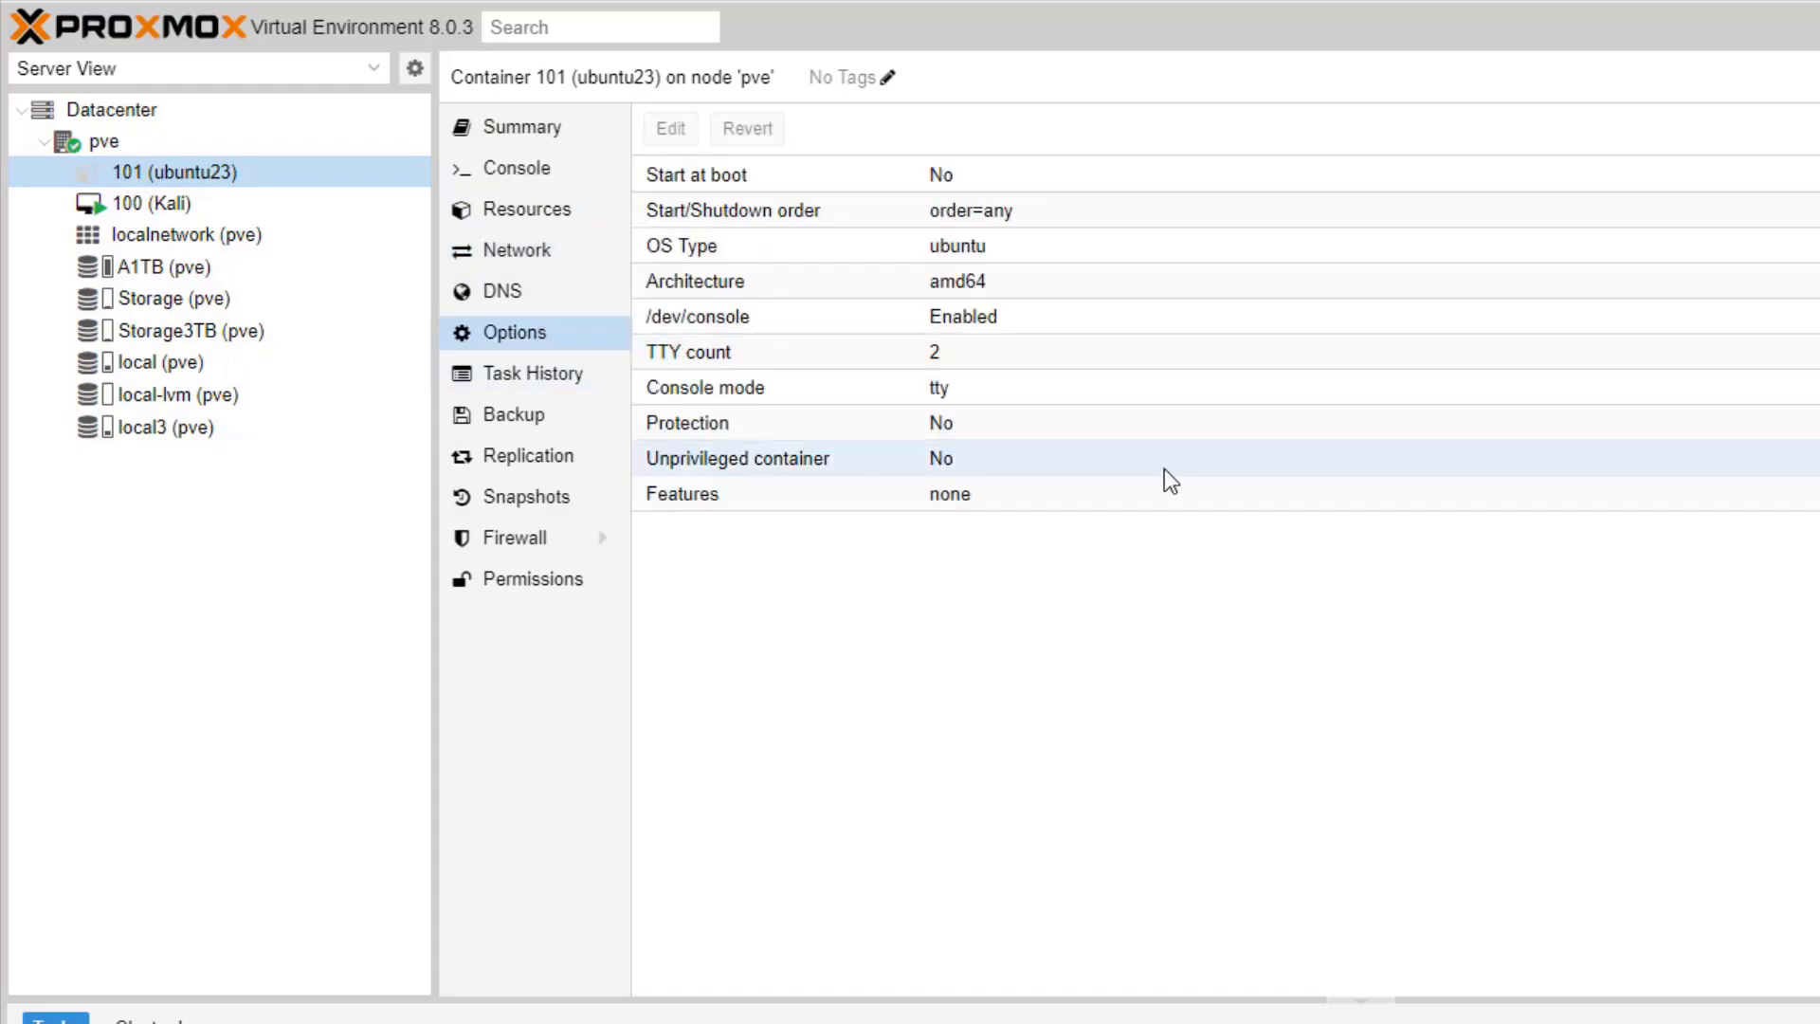
Step: Set container 101's Start at boot option to Yes and bring up its console
click(946, 179)
click(673, 132)
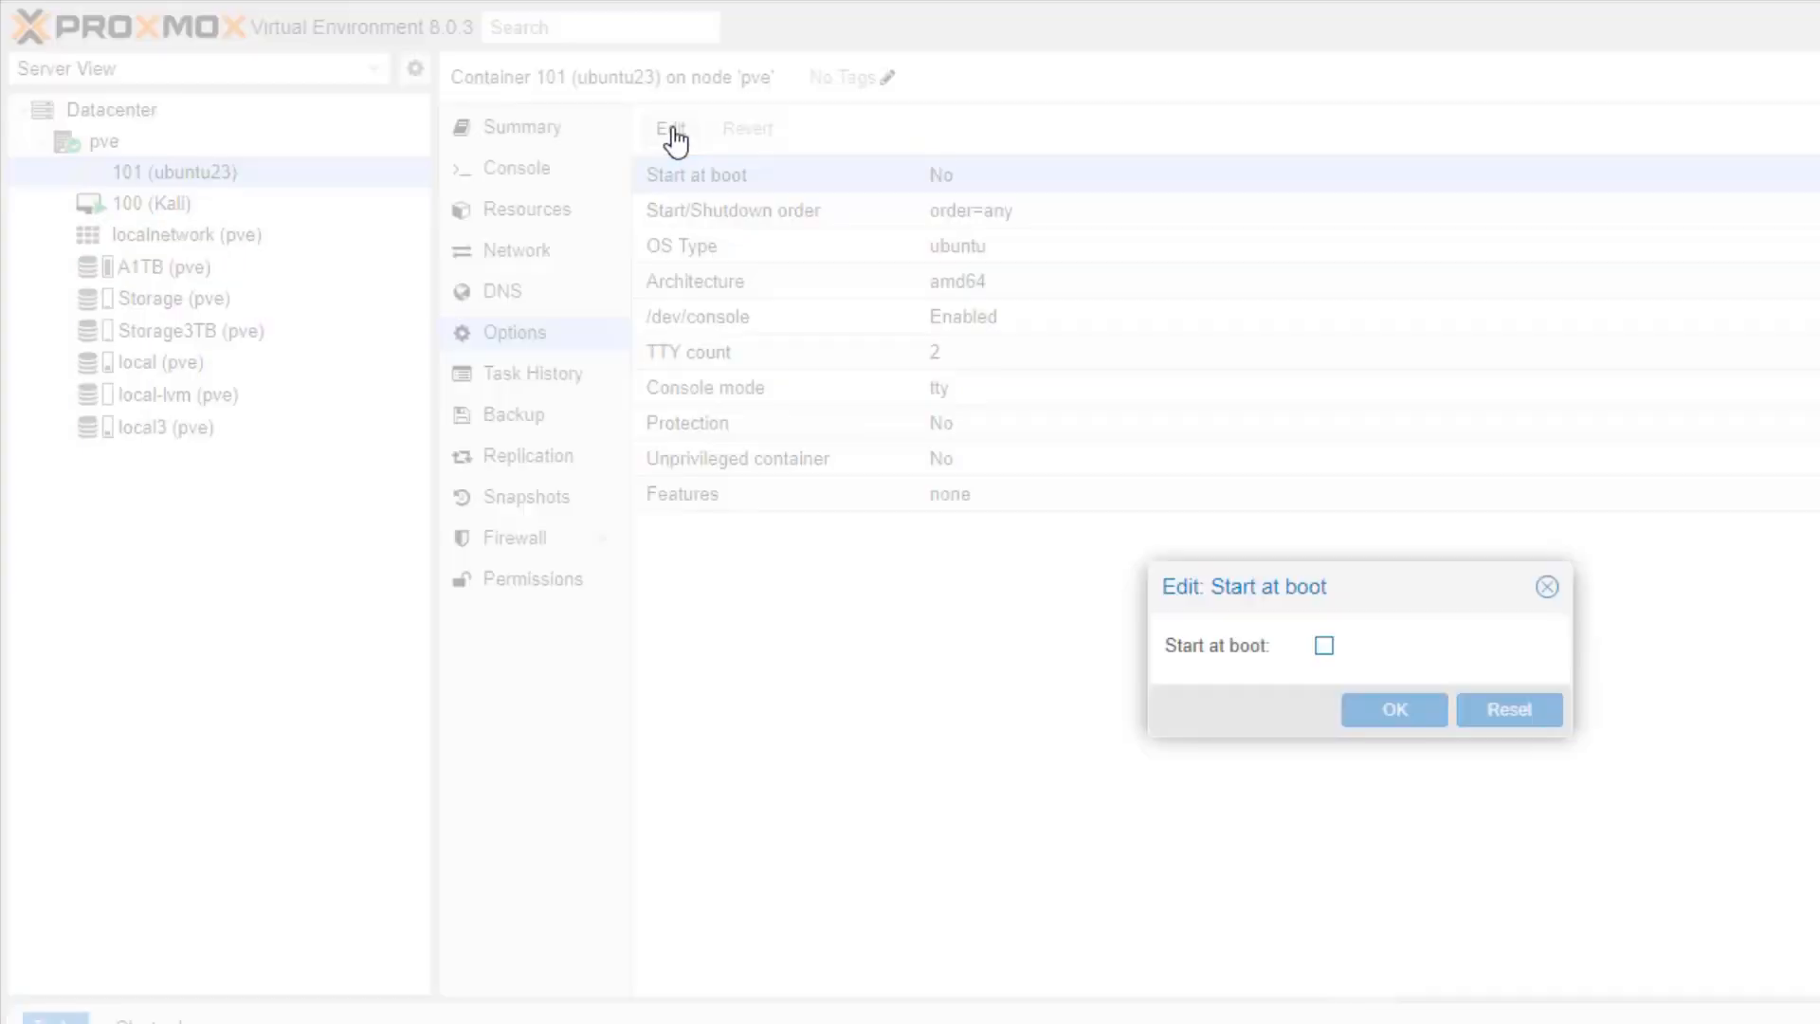
click(1324, 645)
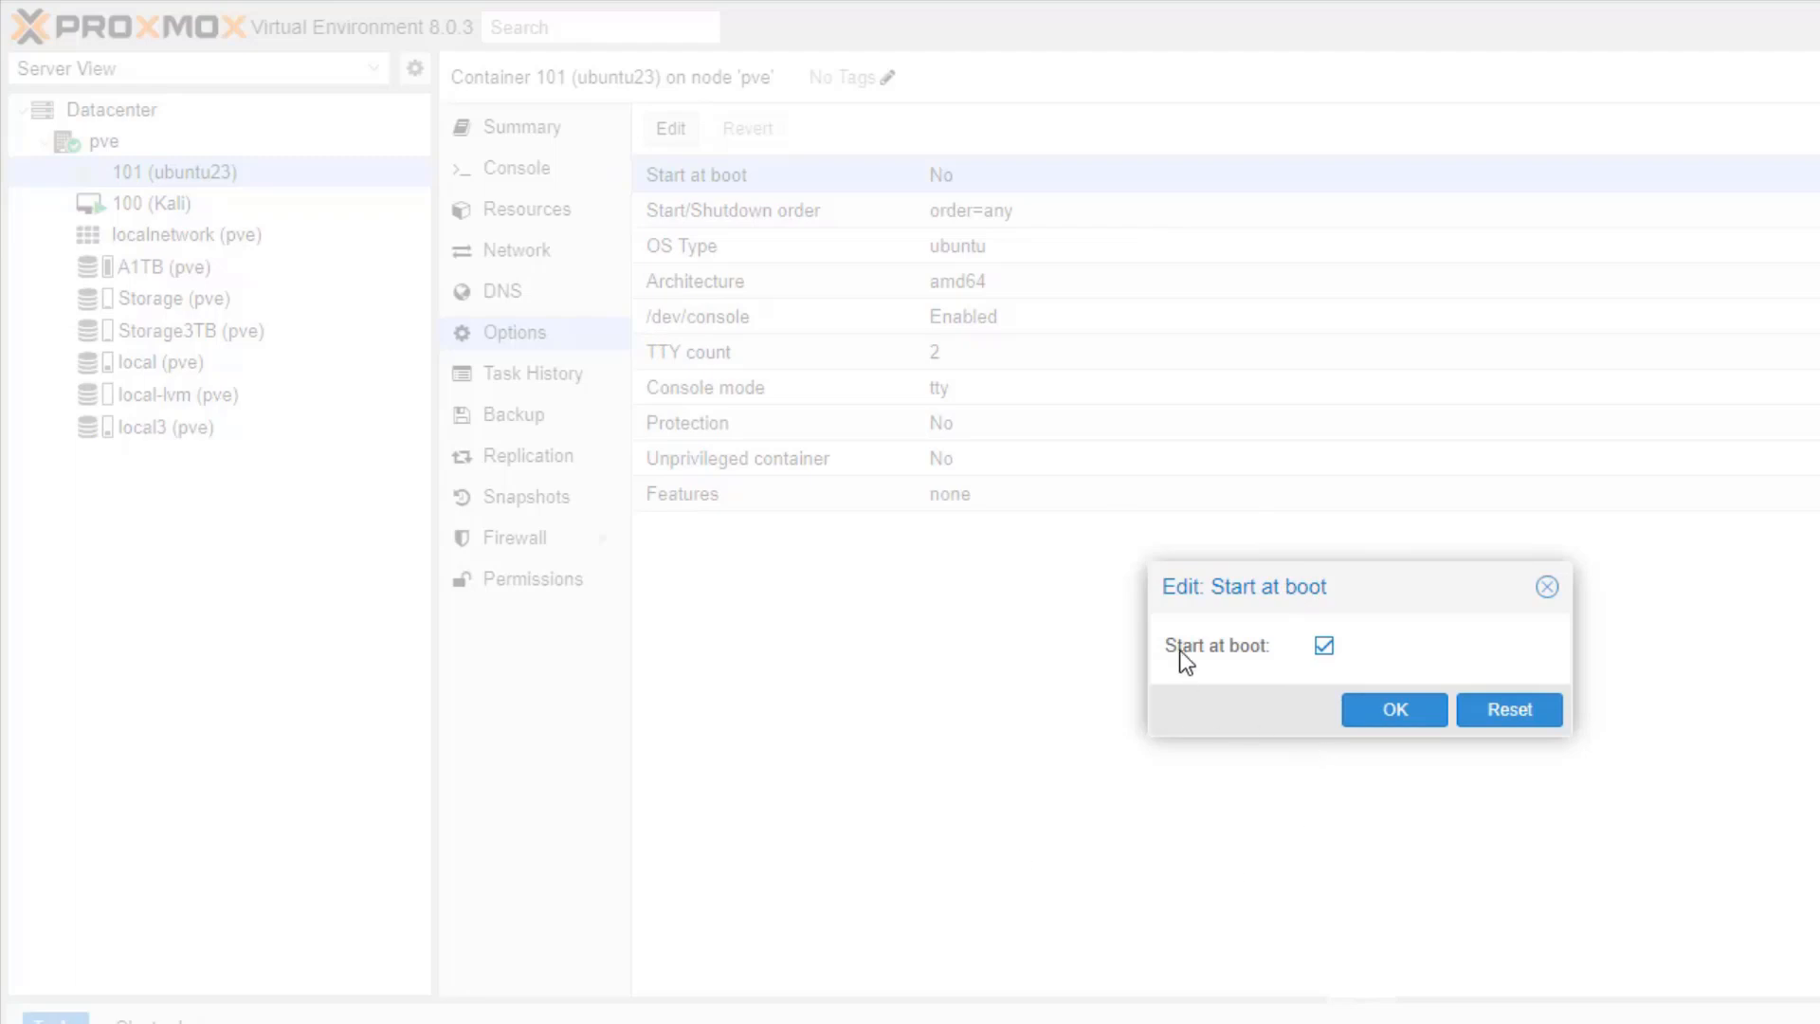
click(1370, 720)
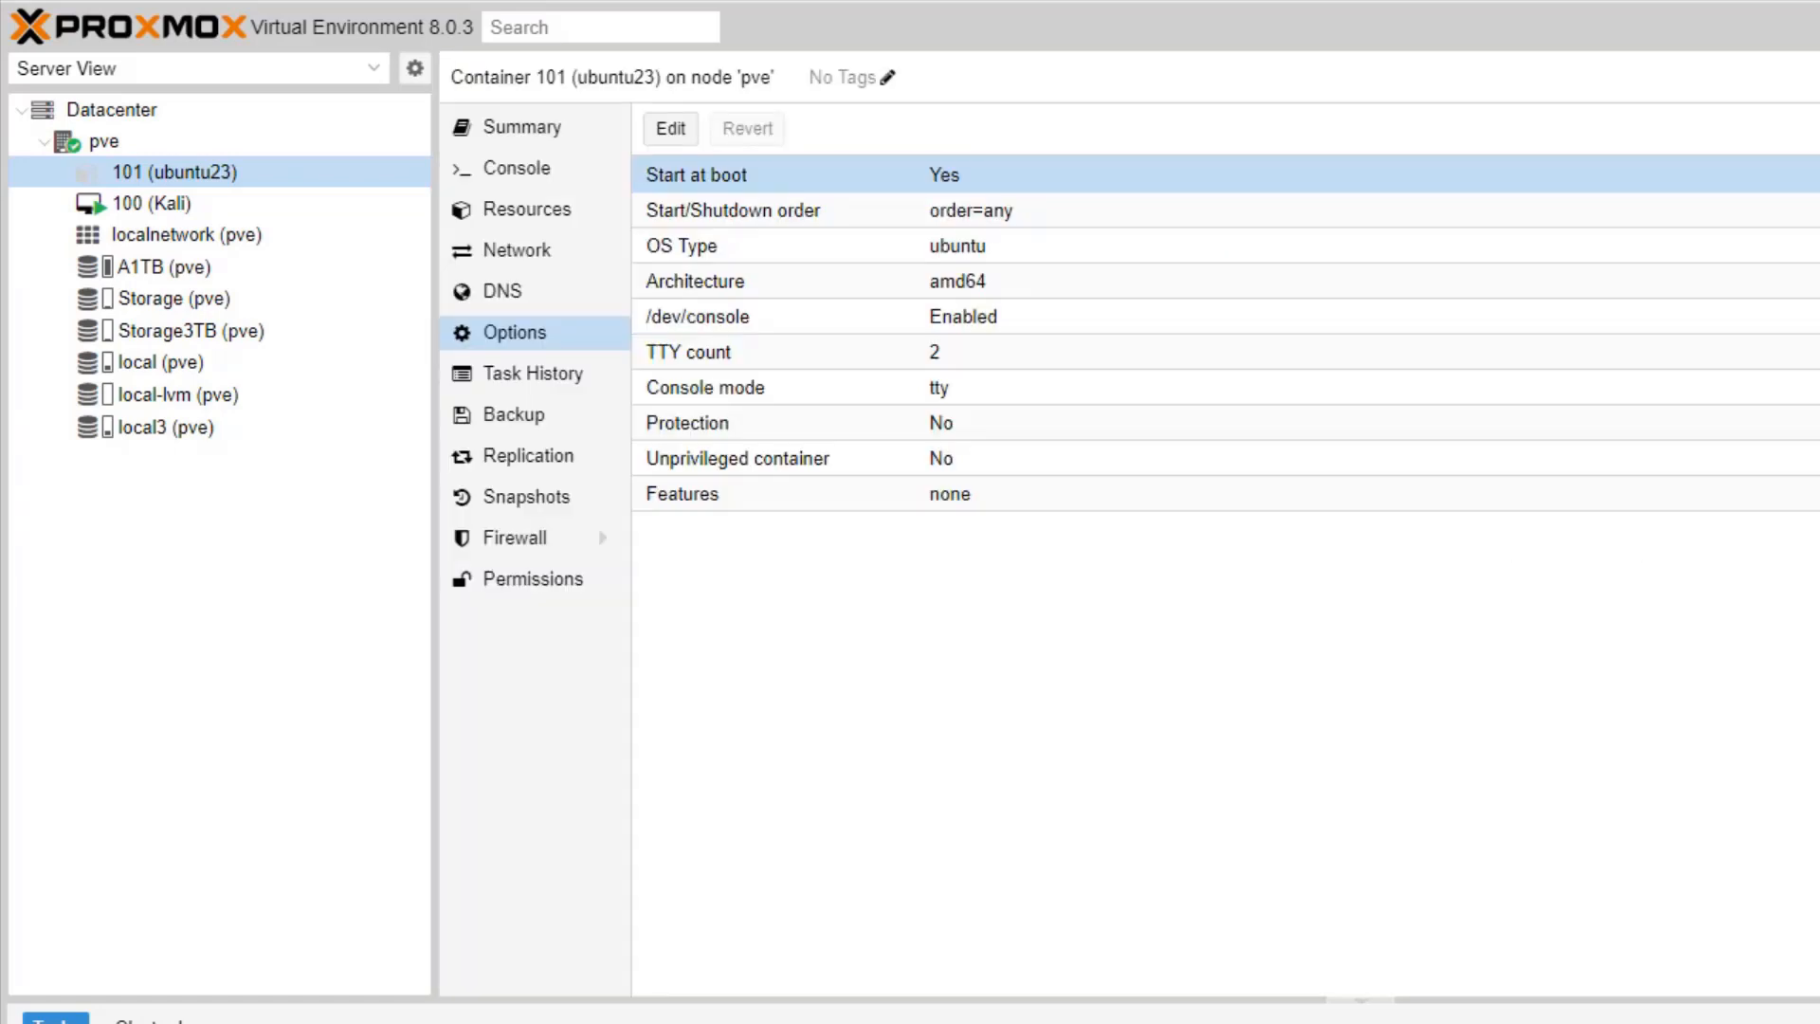
click(533, 195)
click(540, 176)
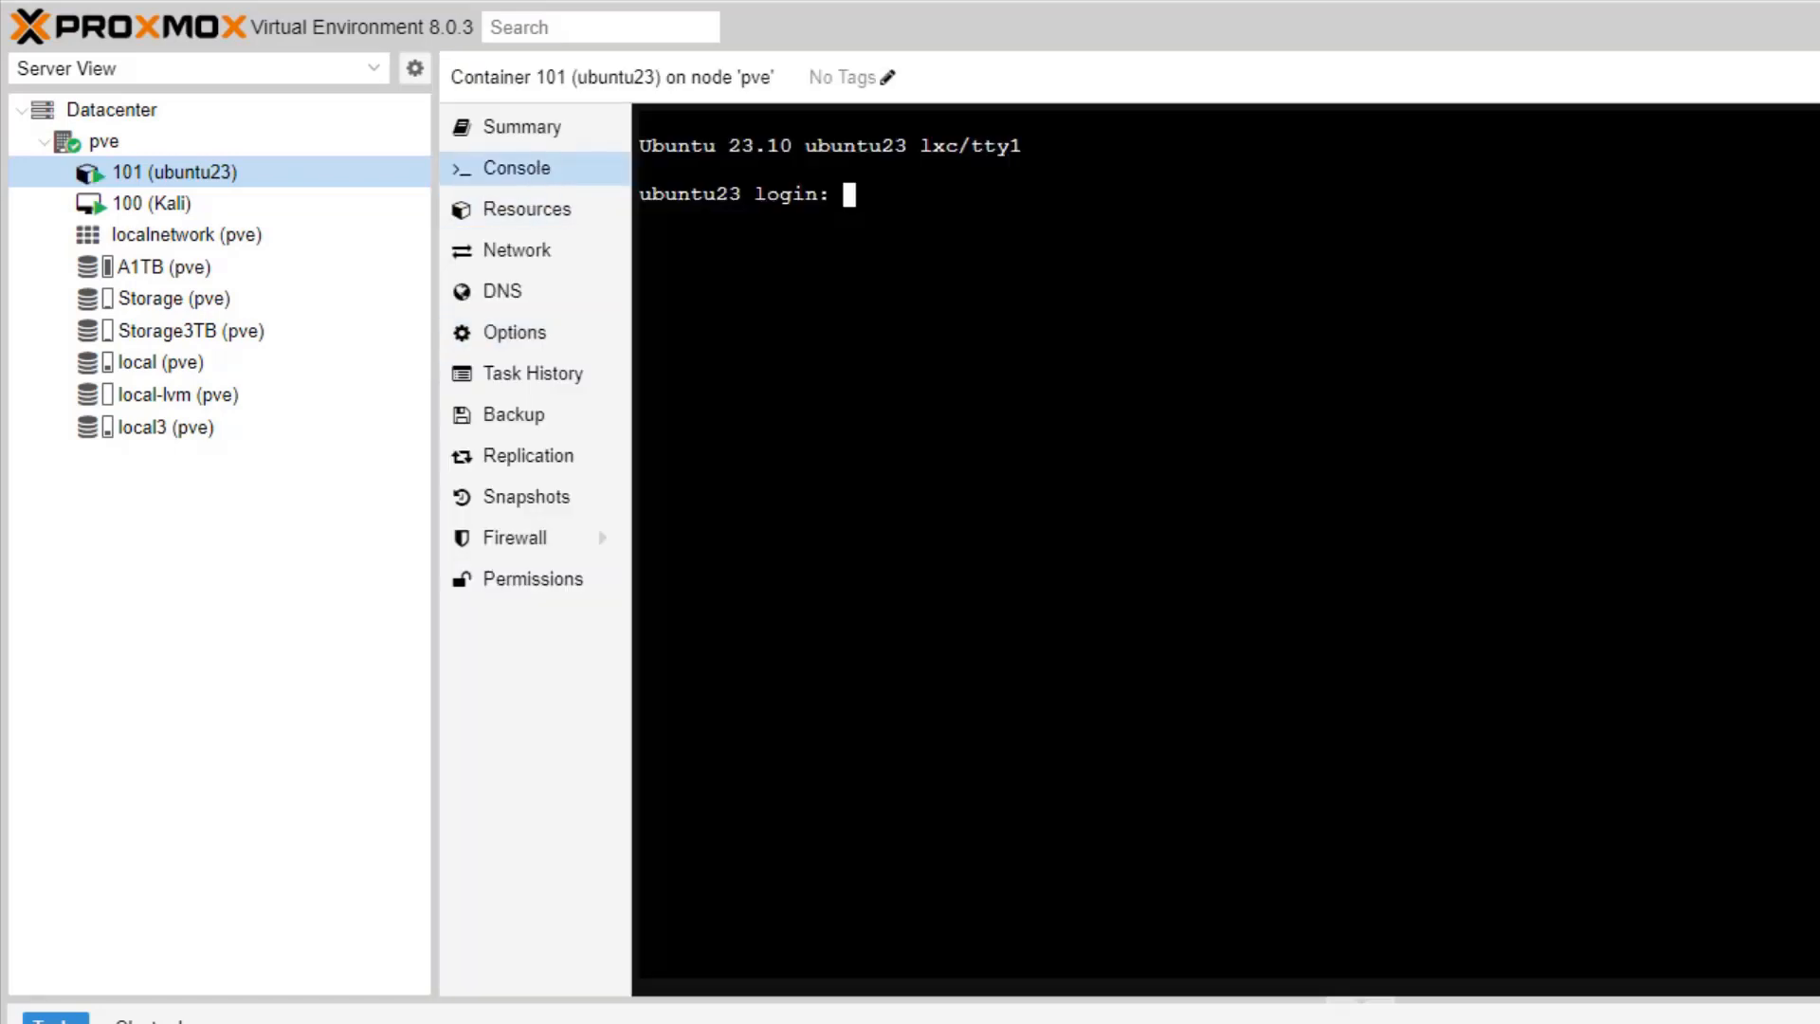
Step: As root in the console, run 'apt-get update && install -y' to refresh package lists
text(root)
key(BackSpace)
key(BackSpace)
key(BackSpace)
key(BackSpace)
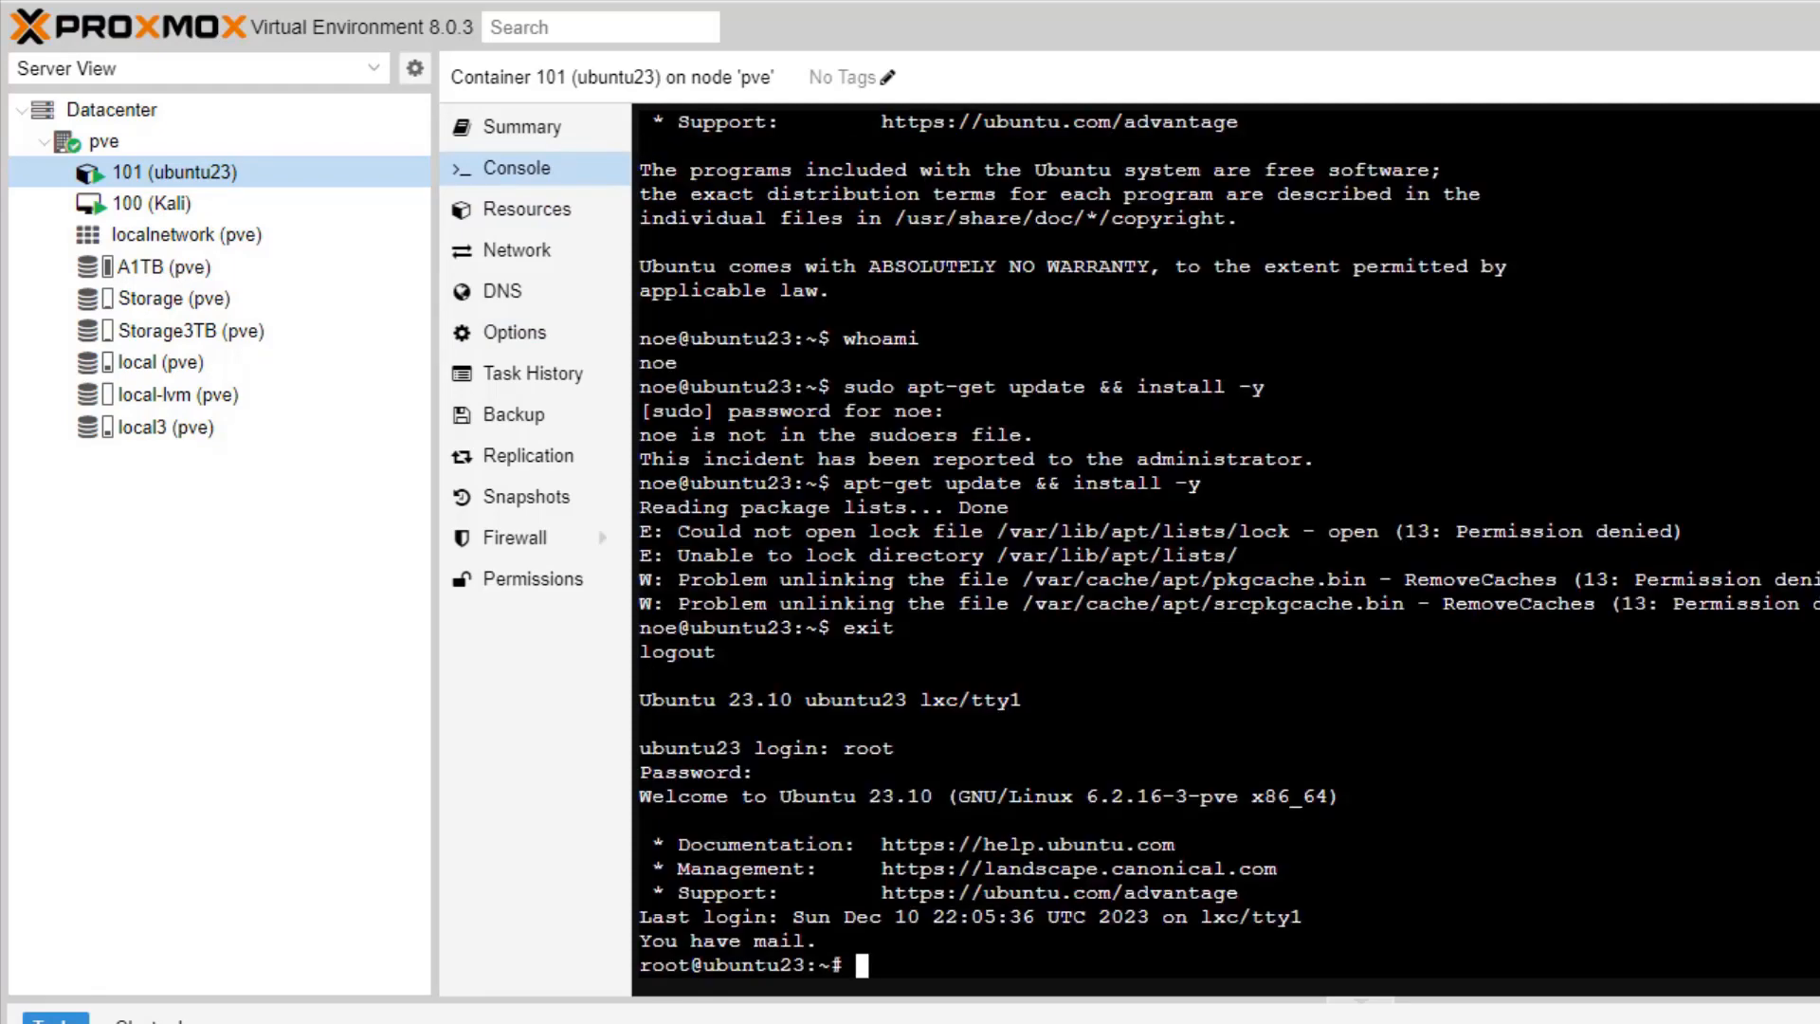
text(adduser noe)
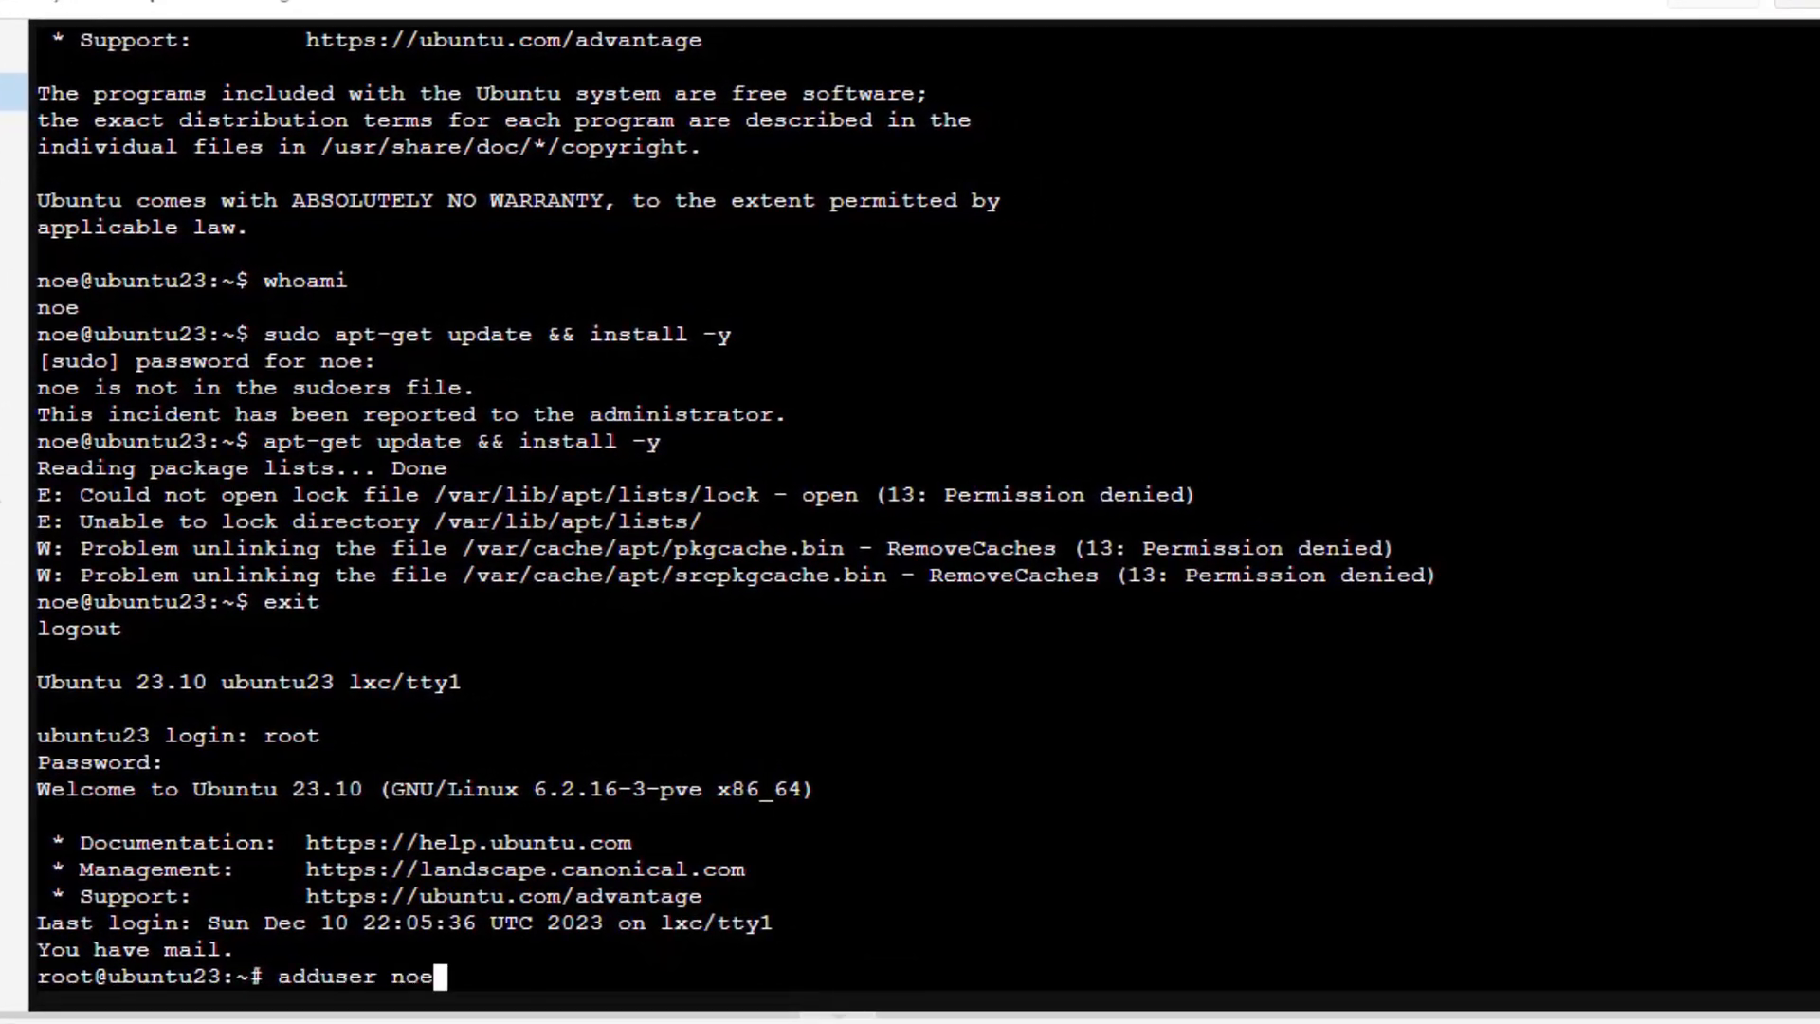
key(Down)
key(Down)
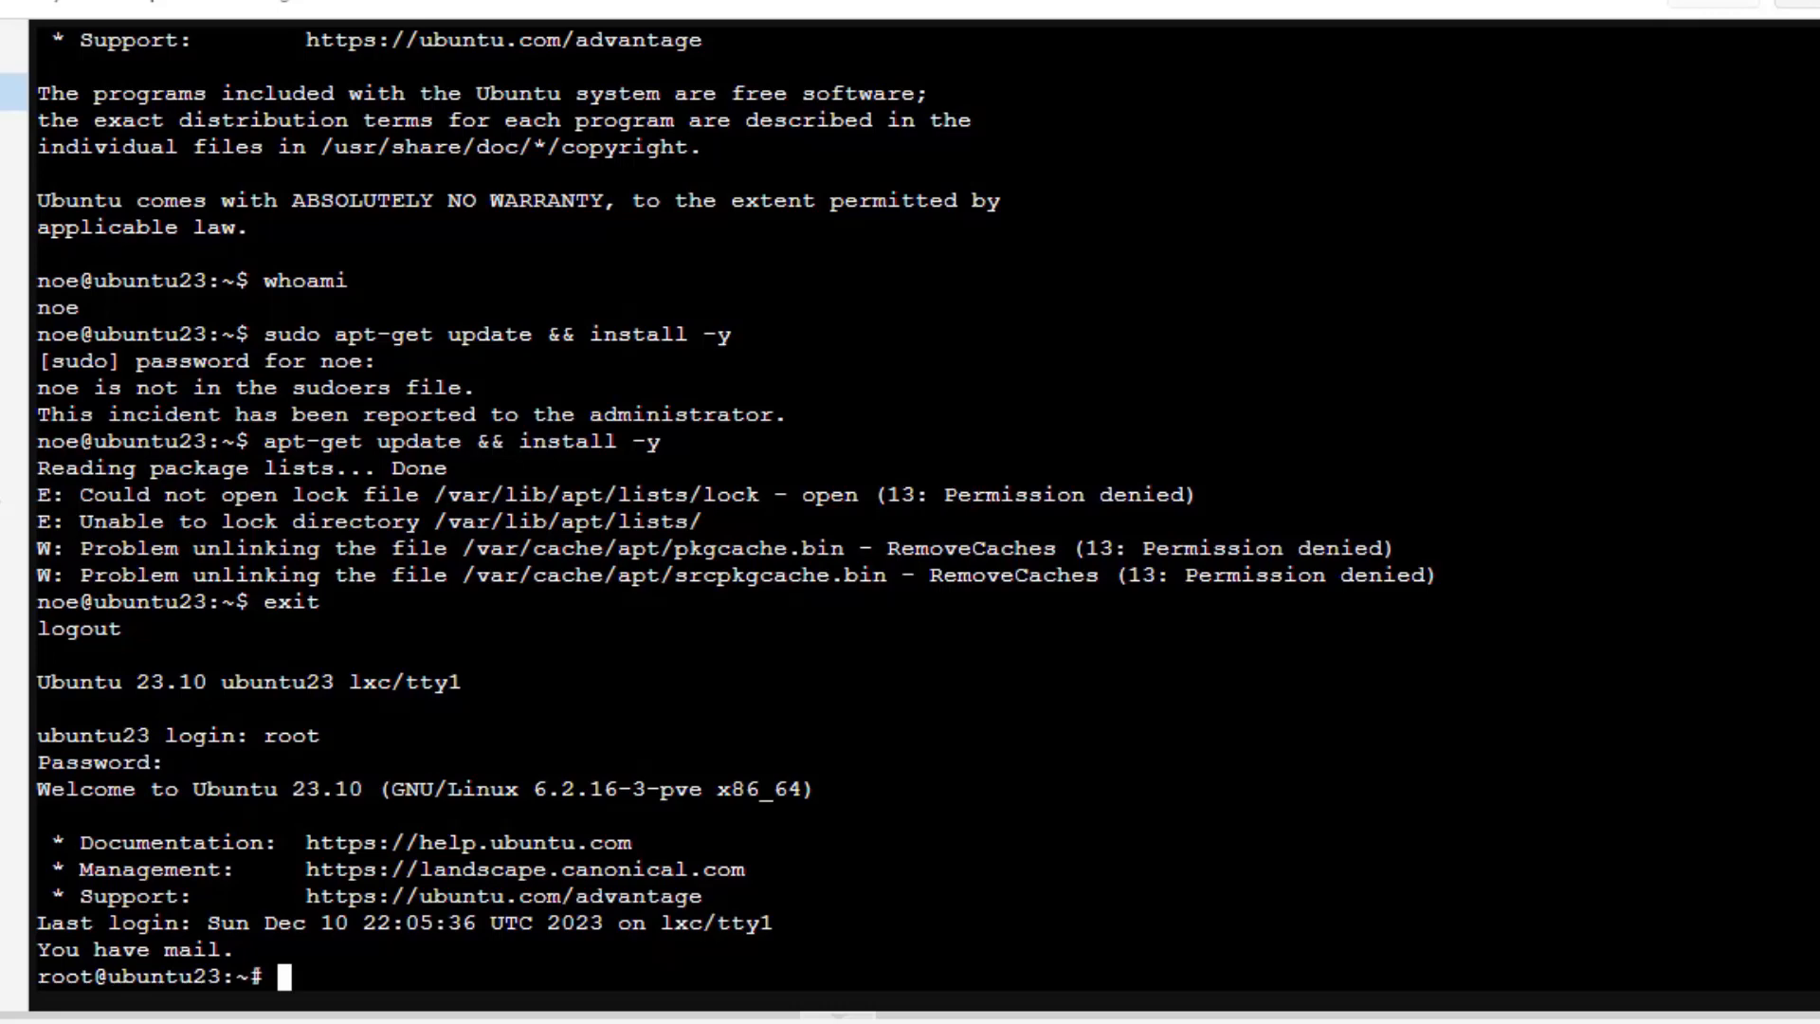
text(apt-get )
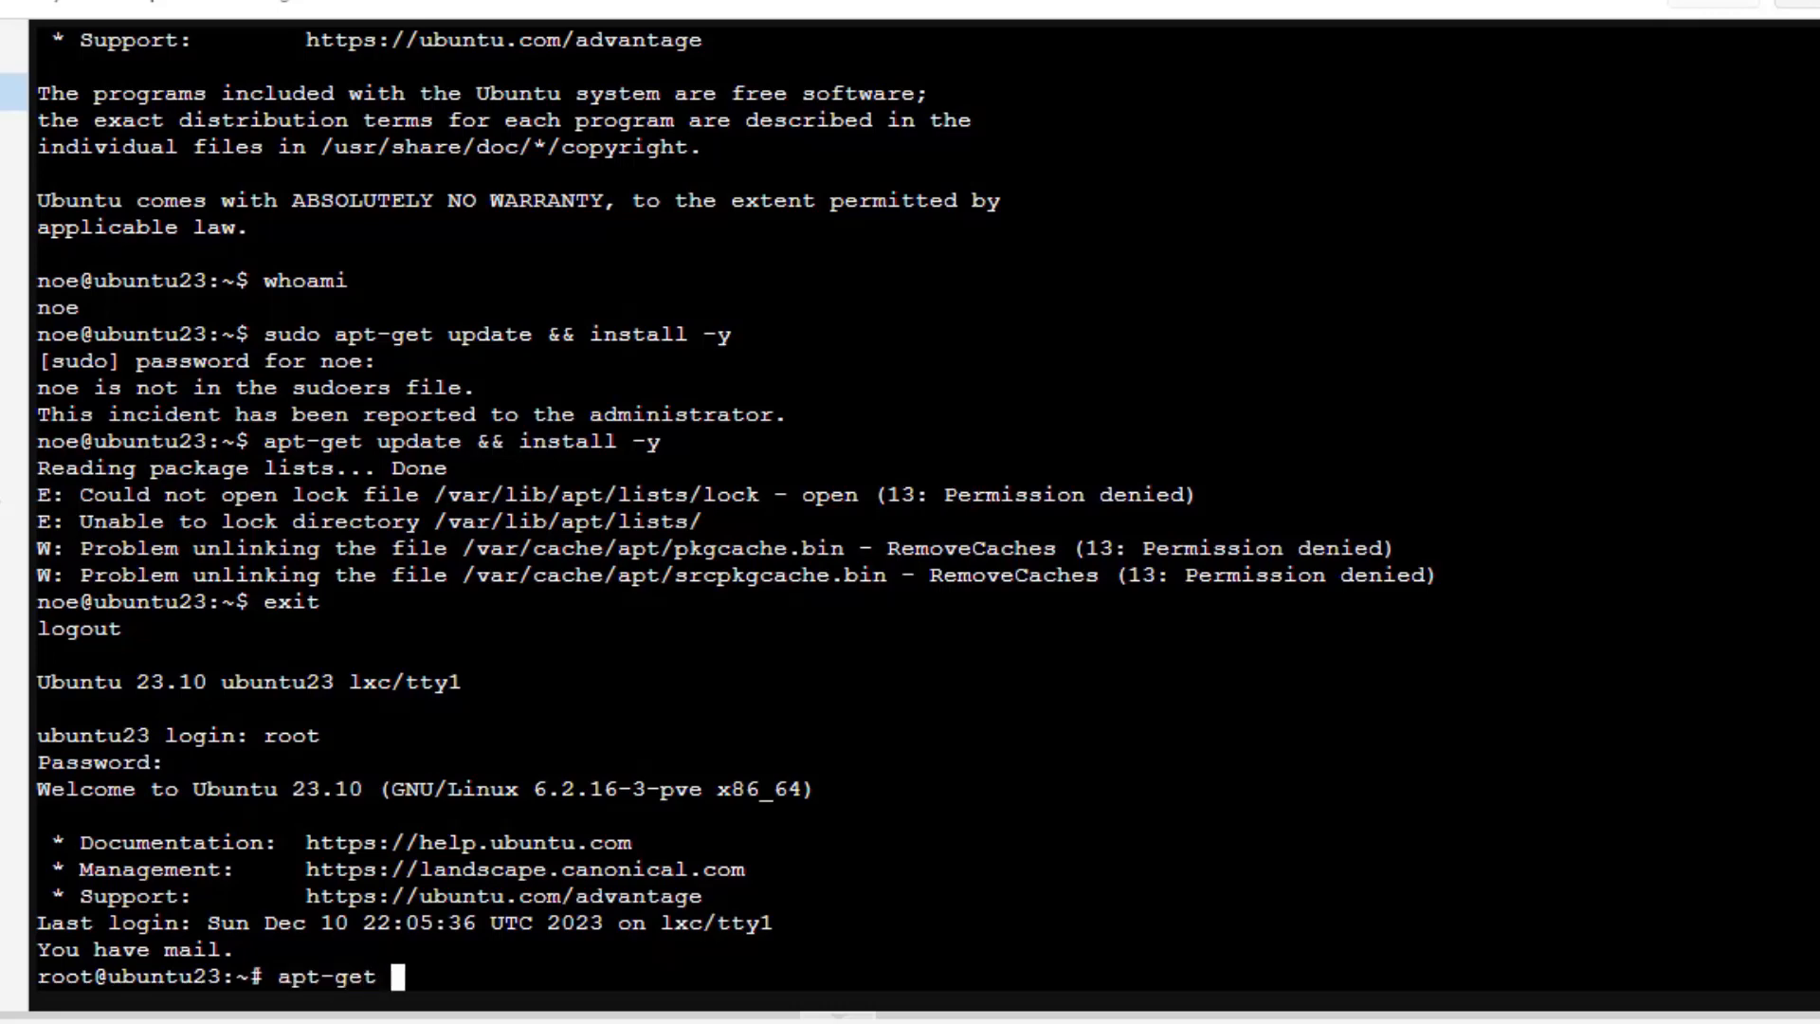
text(update &&)
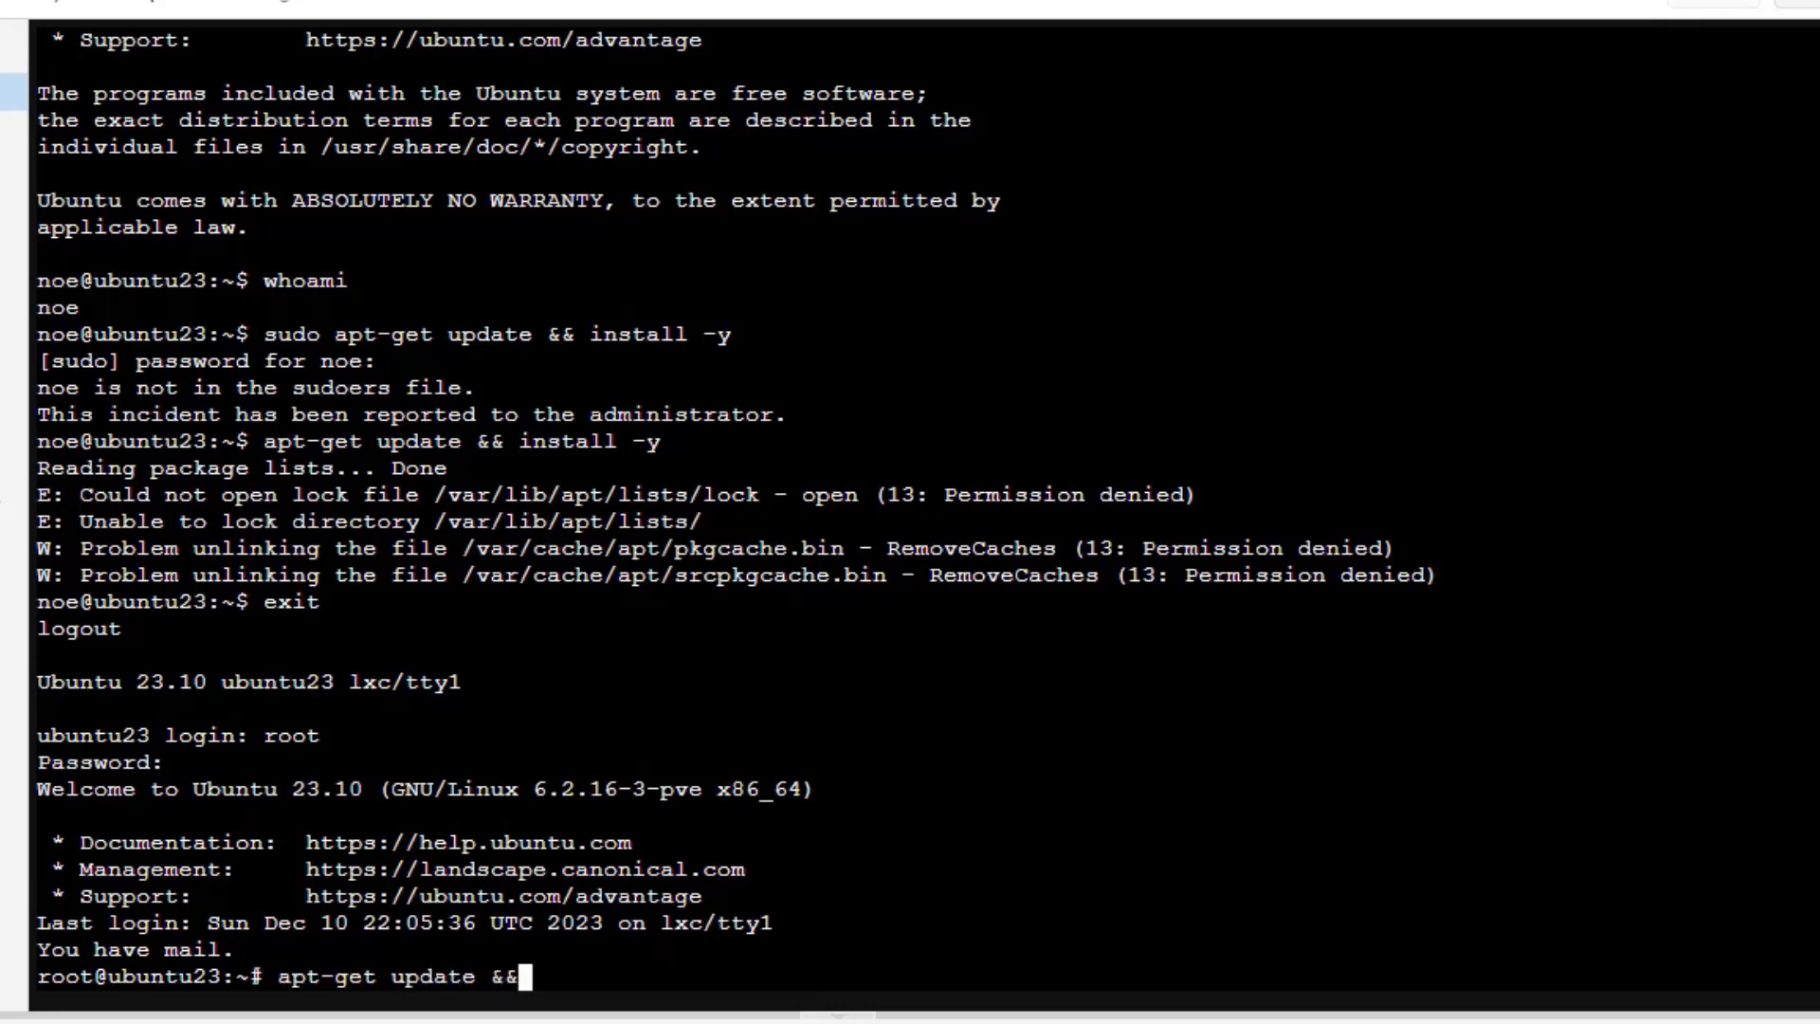
text( install )
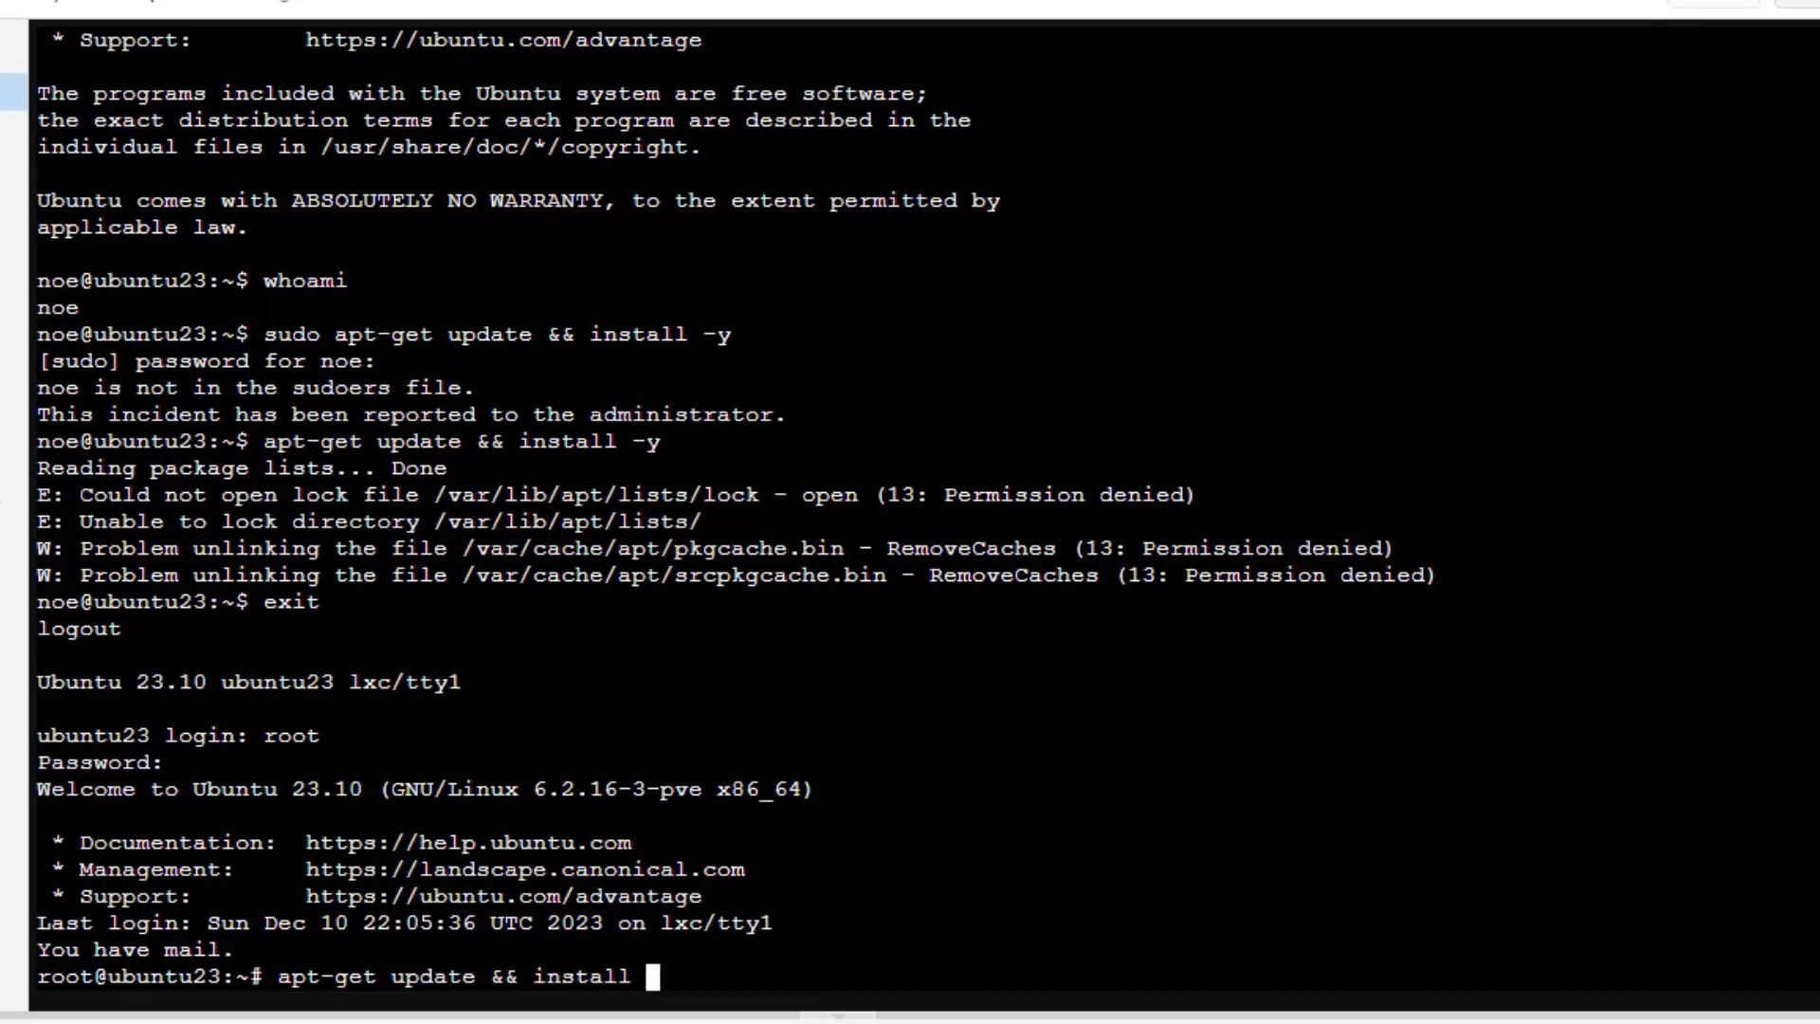
text(-y)
key(Return)
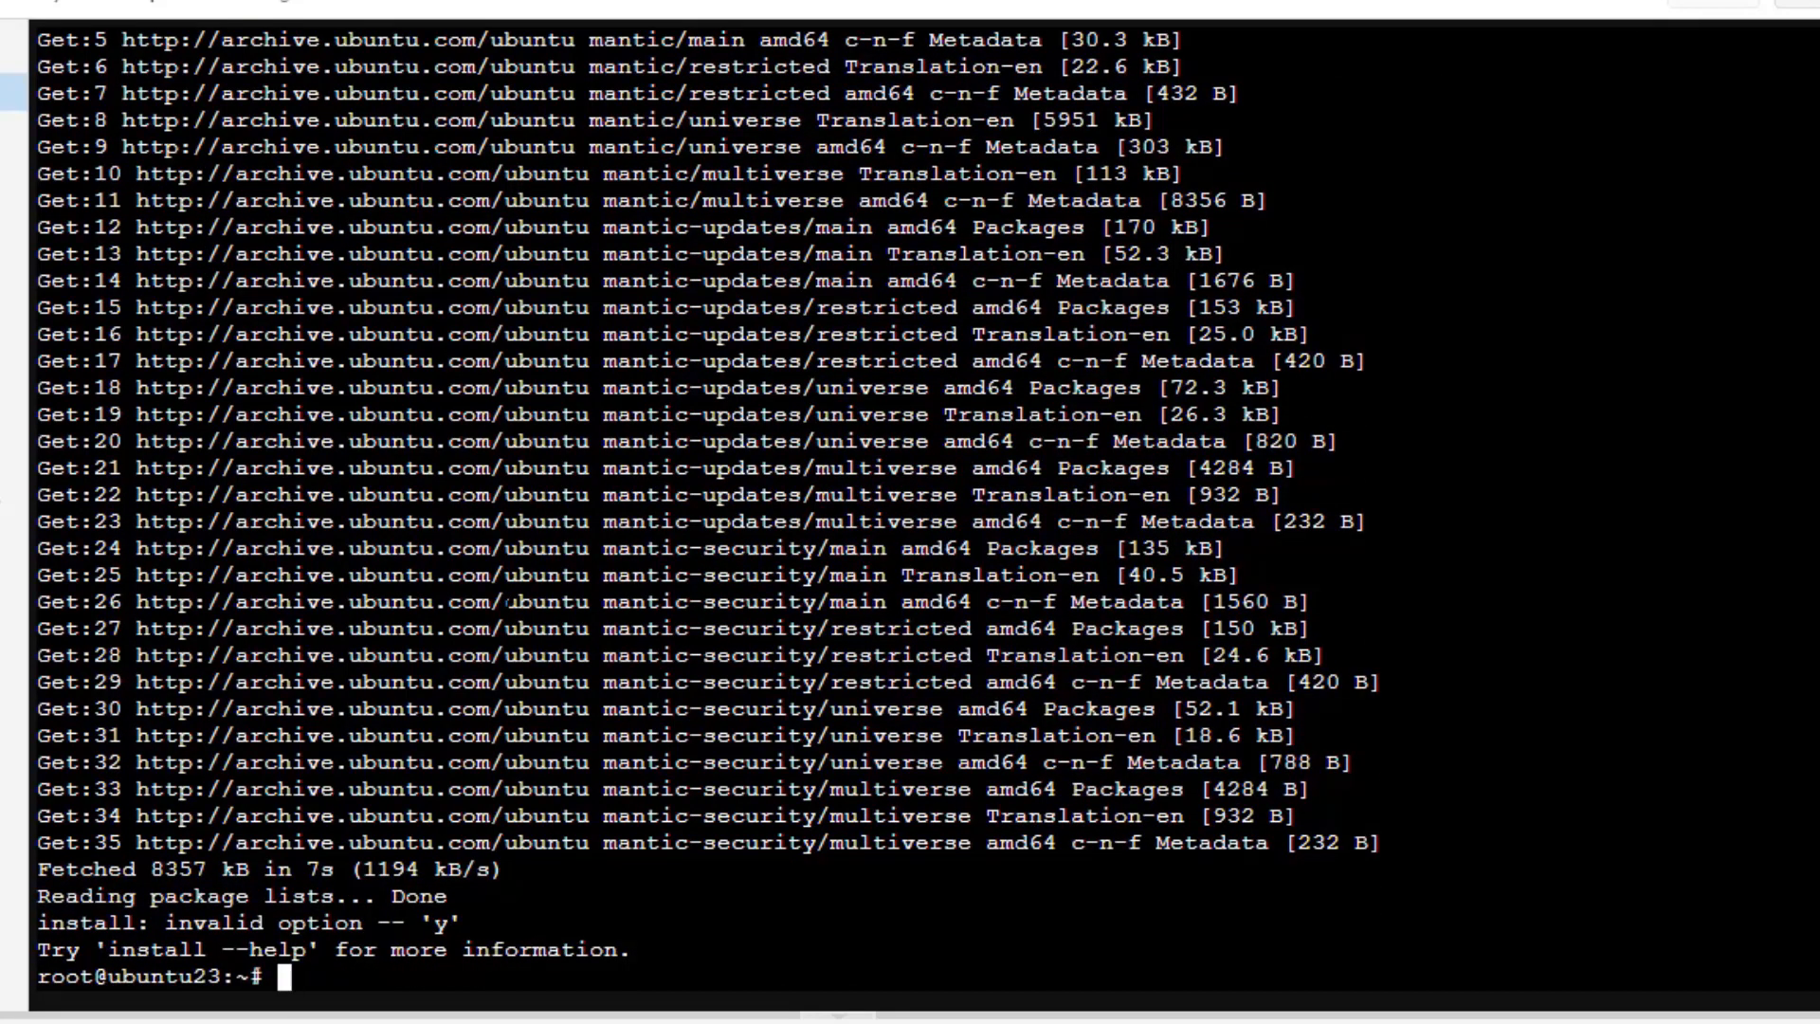
Step: Clear the terminal and log out of the root session with exit
text(clear)
key(Return)
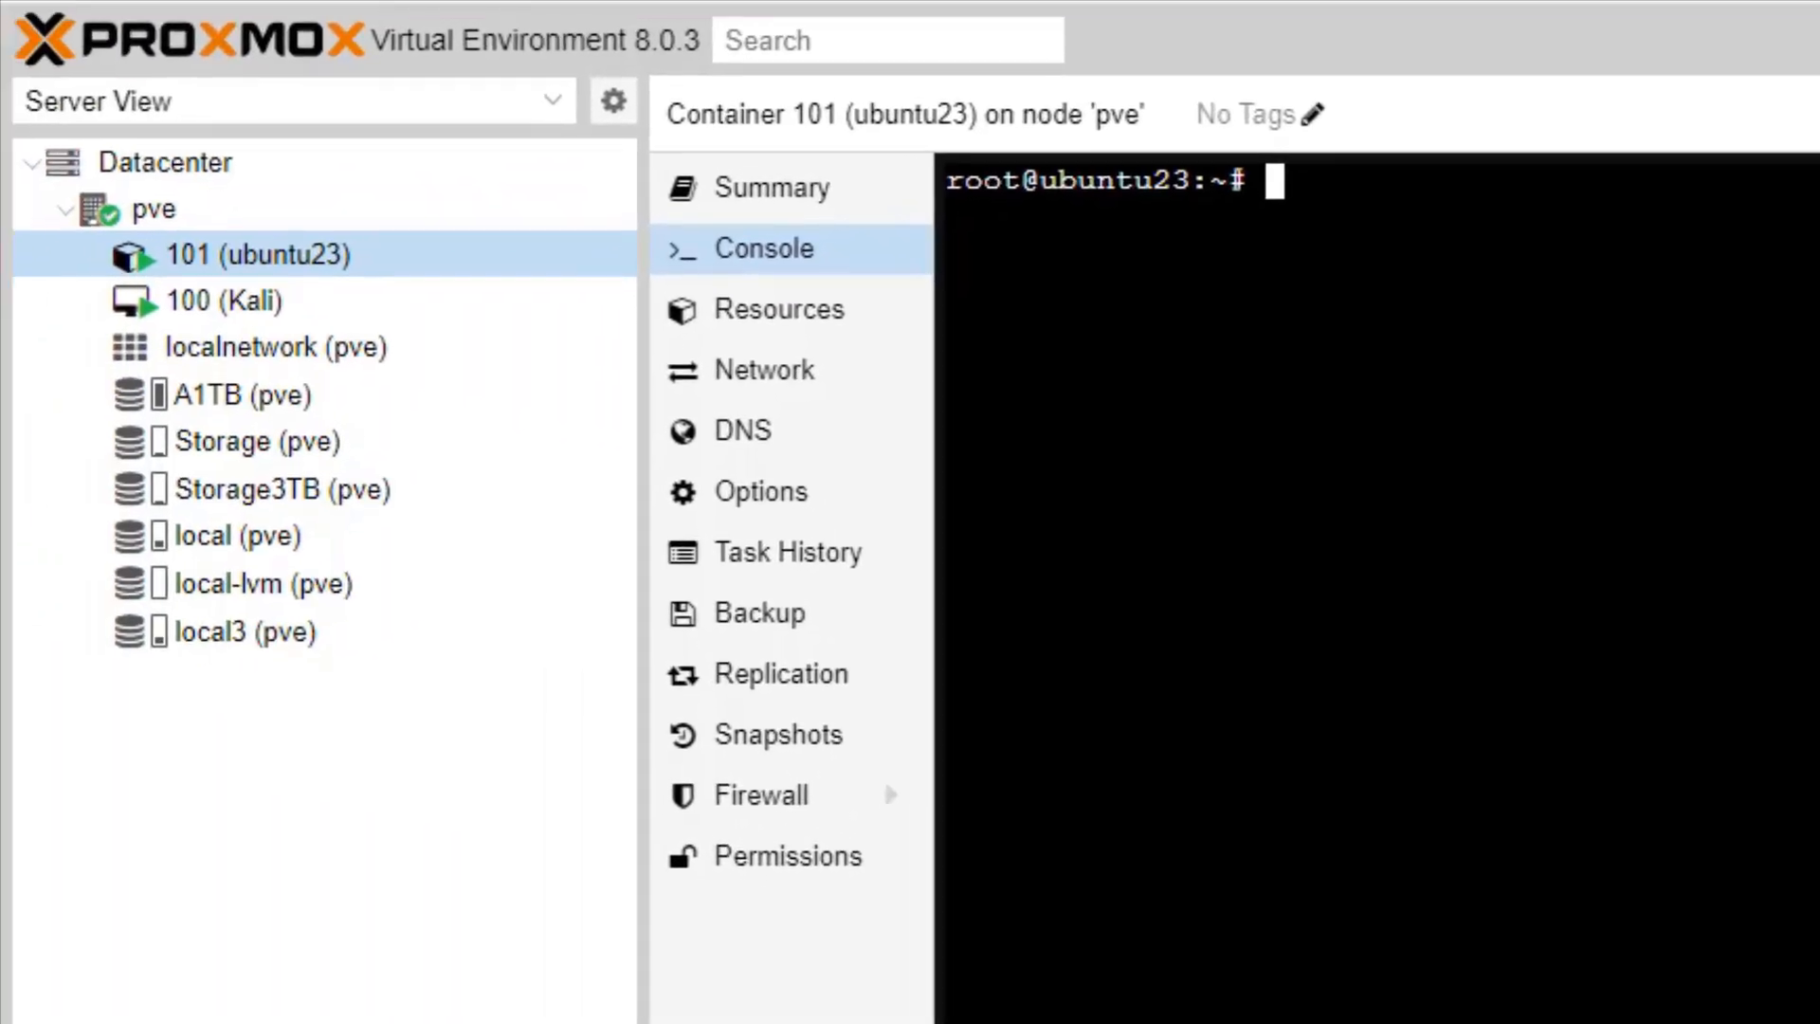
text(exit)
key(Return)
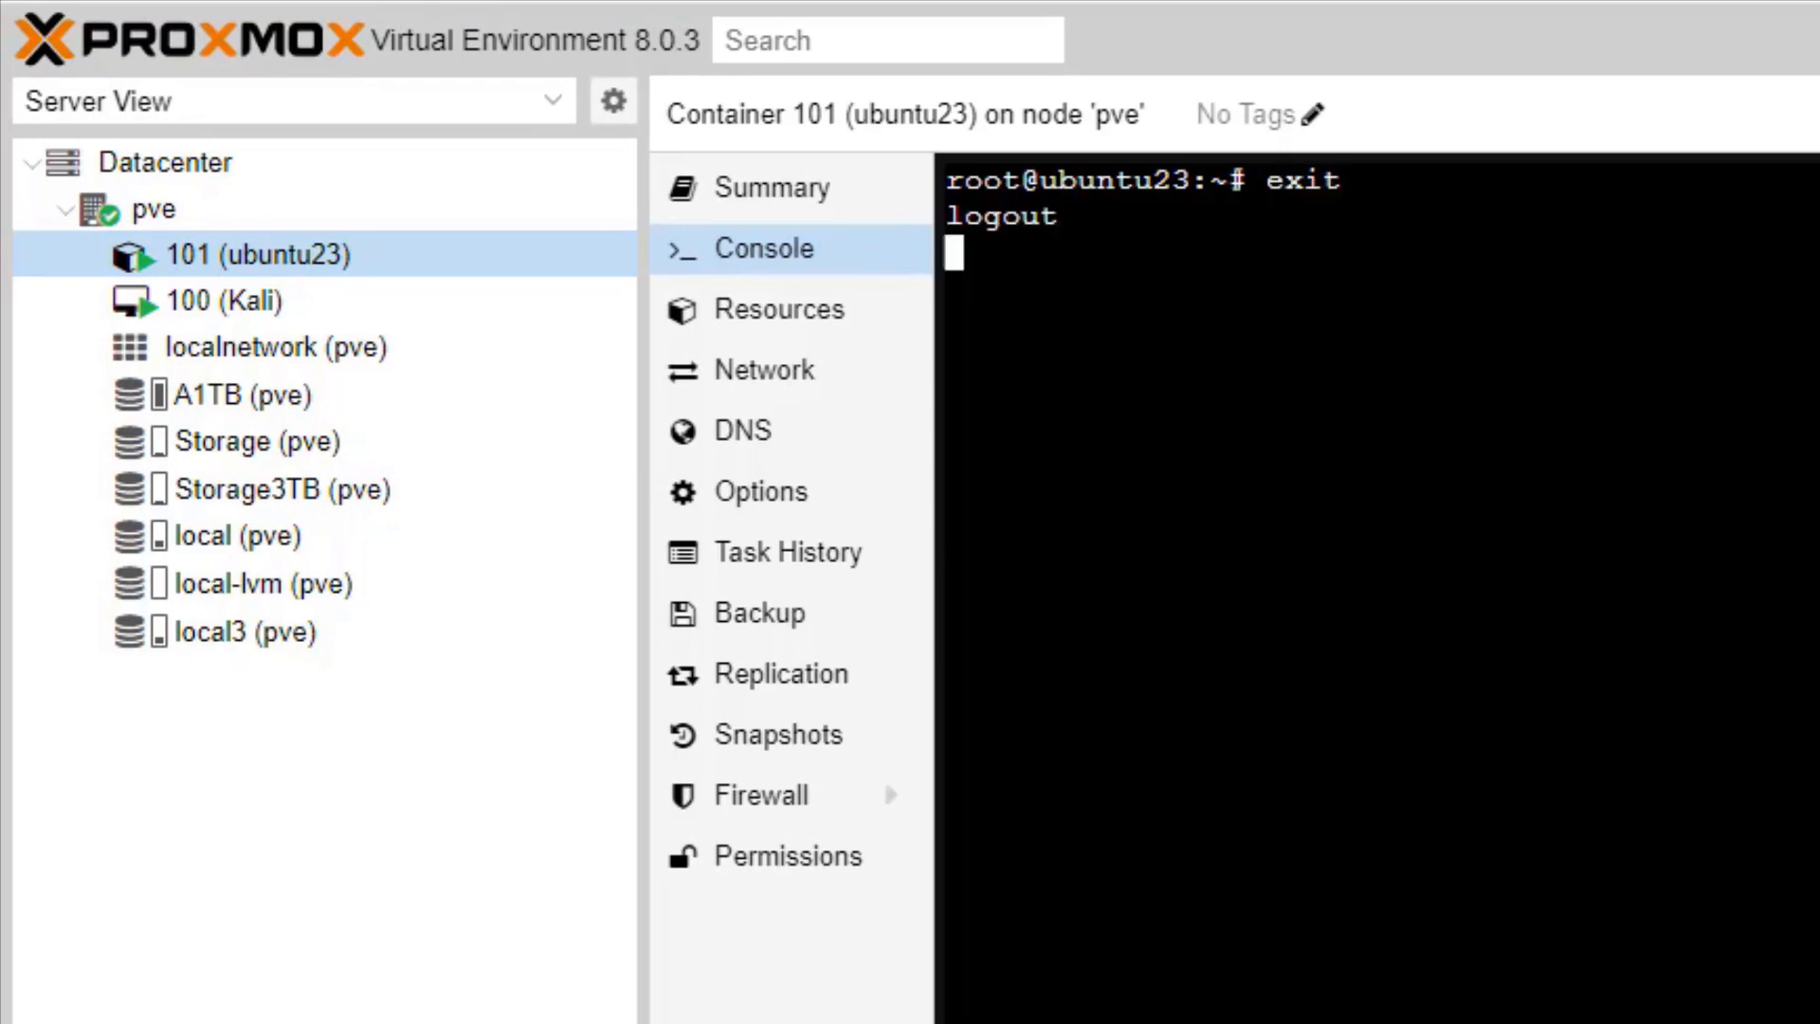